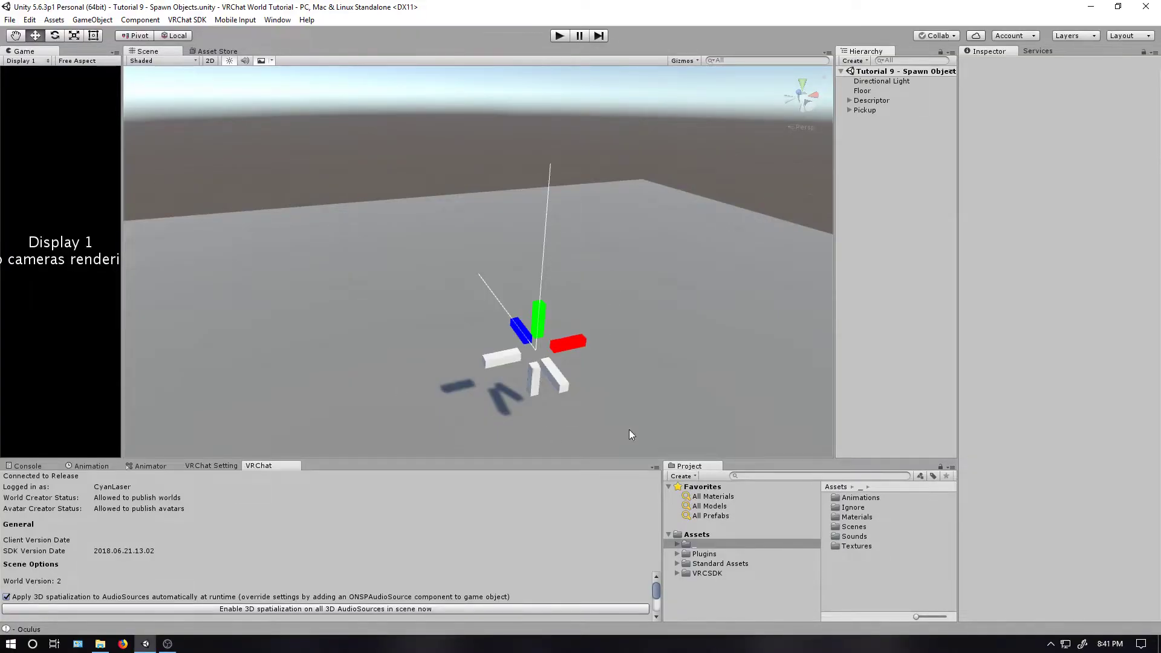
# Create a Prefabs folder in the project assets and save the scene's Pickup as Pickup.prefab inside it
pyautogui.click(867, 110)
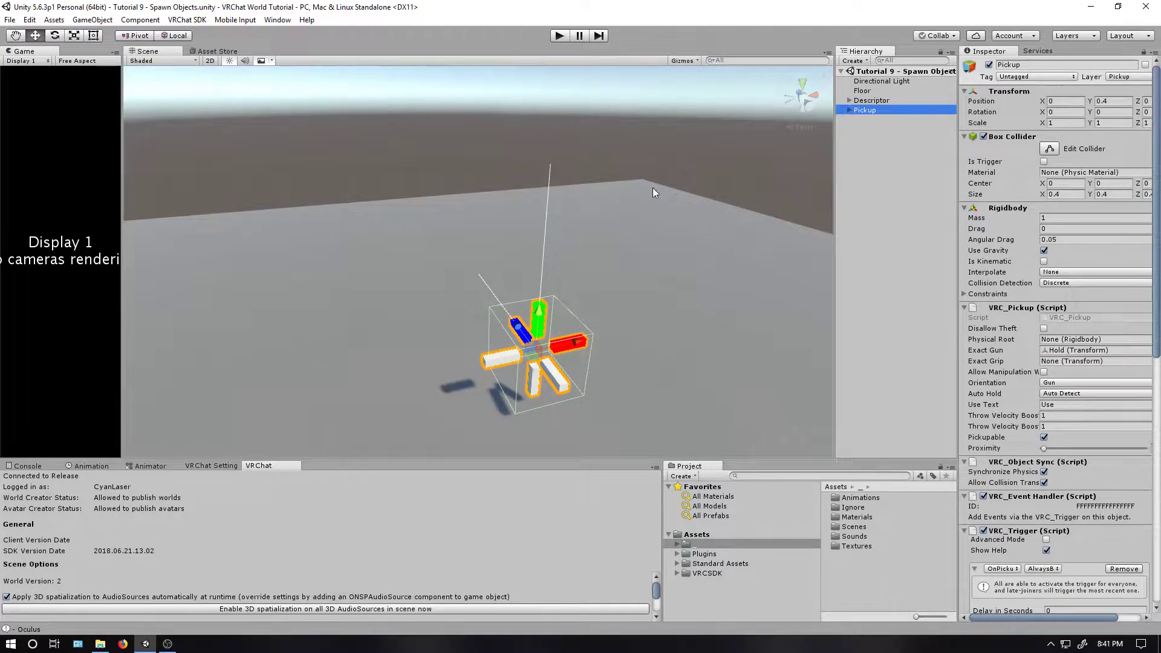
pyautogui.click(849, 172)
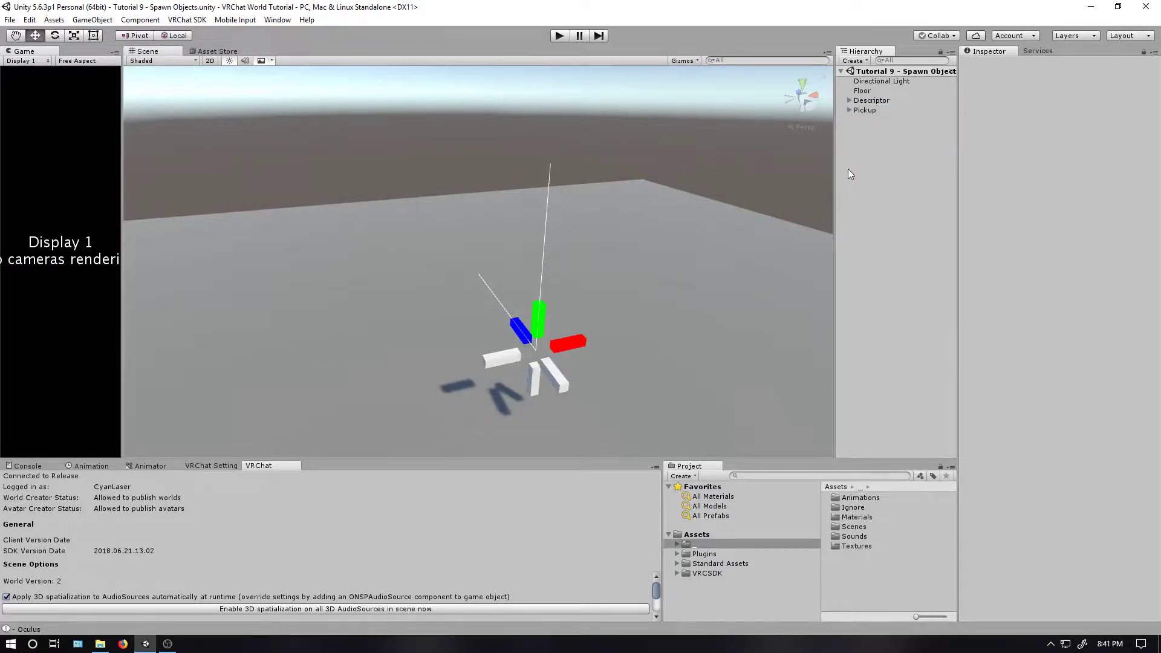
pyautogui.rightClick(851, 578)
pyautogui.moveTo(870, 355)
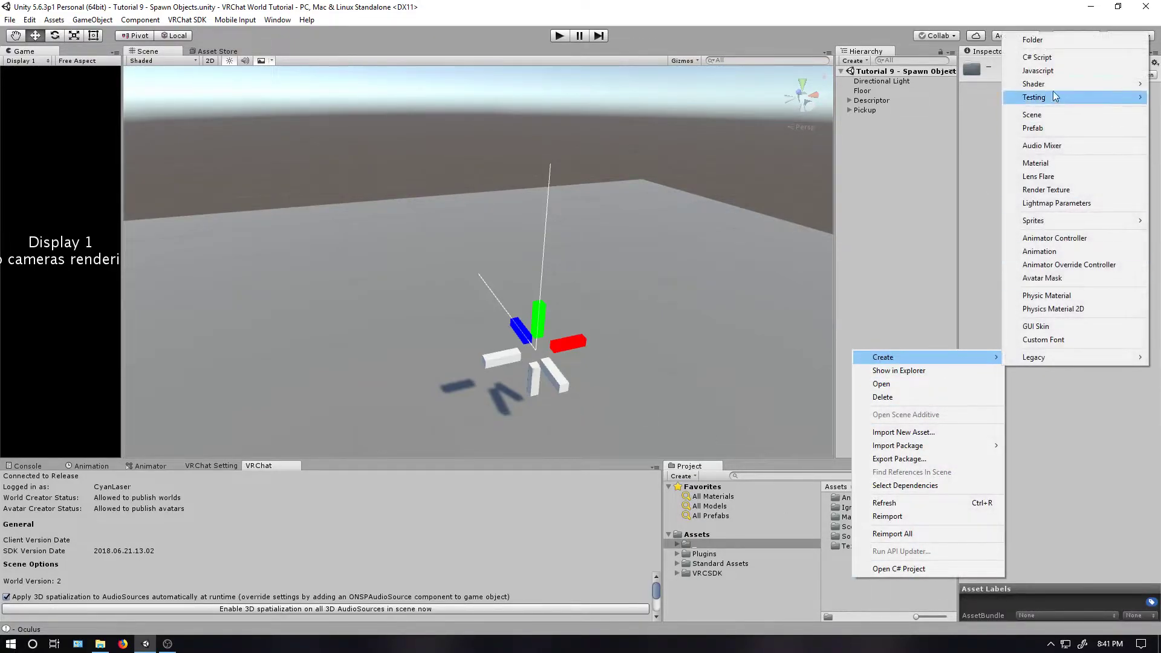
pyautogui.click(1043, 40)
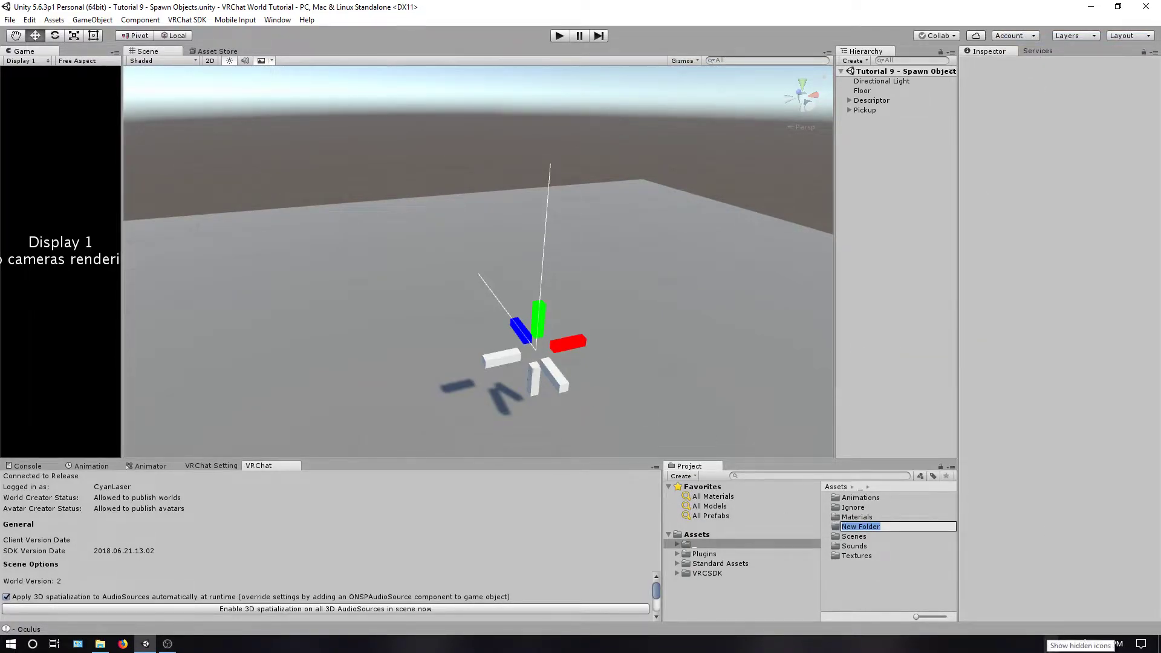
pyautogui.write('Prefabs')
pyautogui.press('Return')
pyautogui.doubleClick(879, 526)
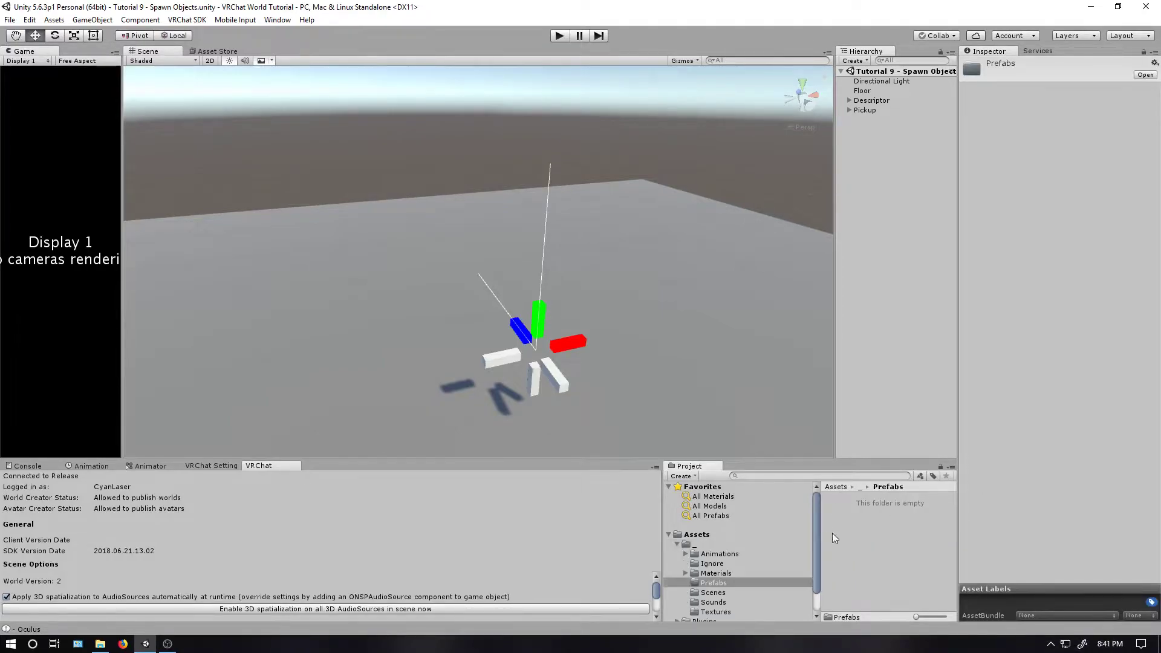
pyautogui.moveTo(869, 110); pyautogui.dragTo(871, 518)
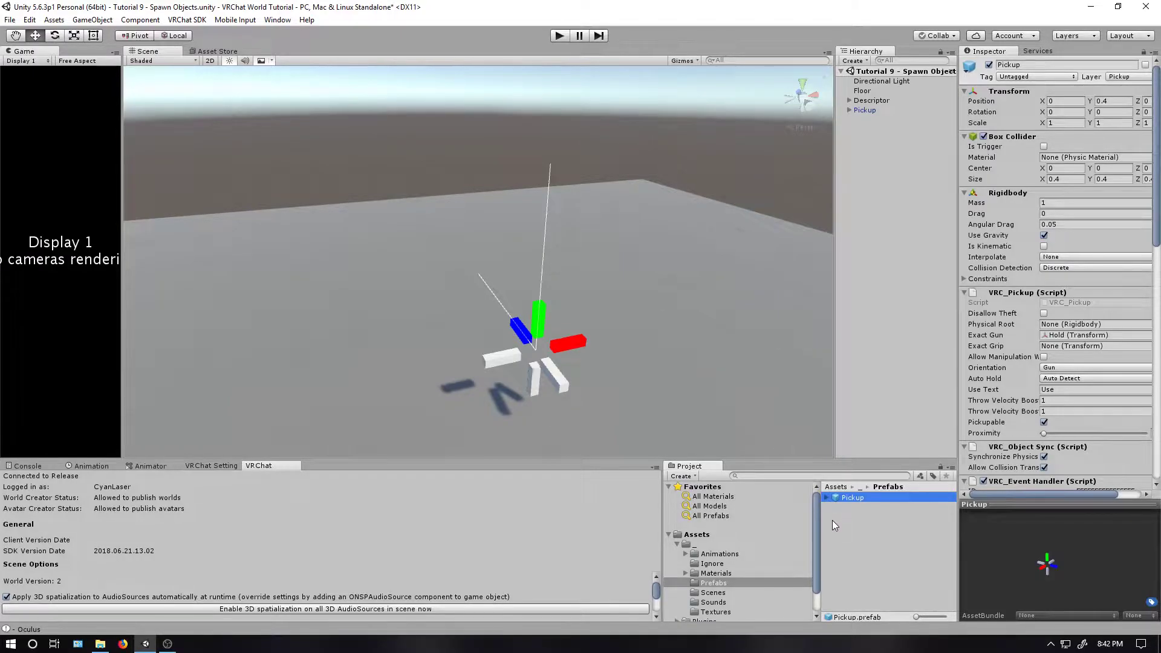
# Set the Descriptor's Dynamic Prefabs size to 1 with the Pickup prefab as Element 0
pyautogui.click(878, 98)
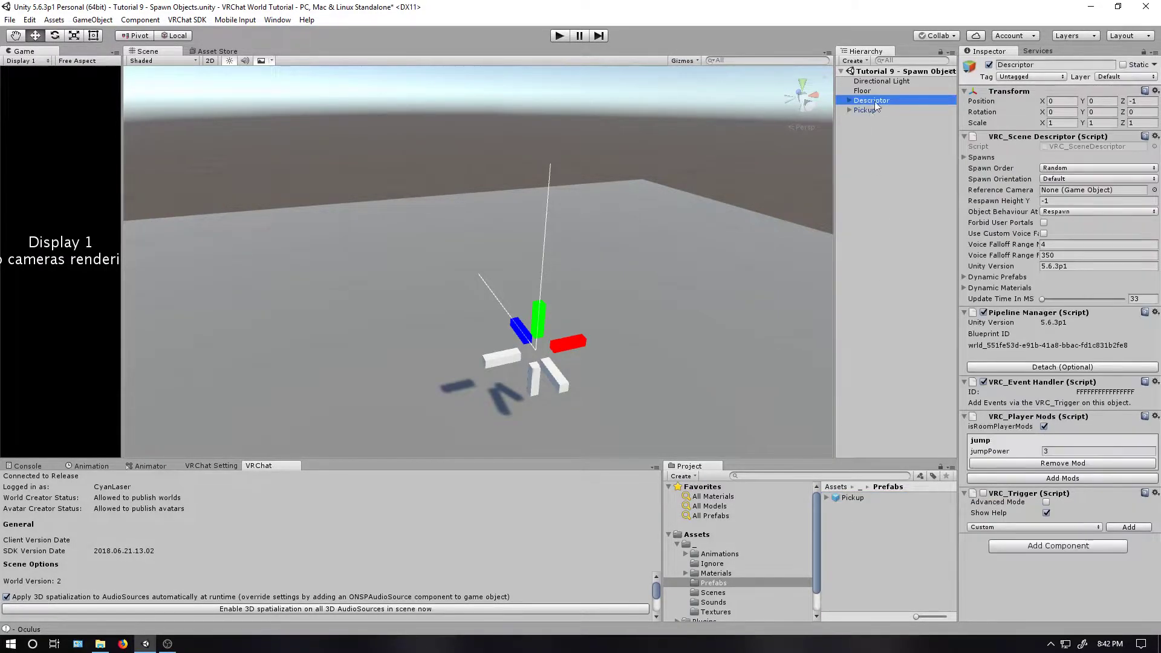
pyautogui.click(965, 277)
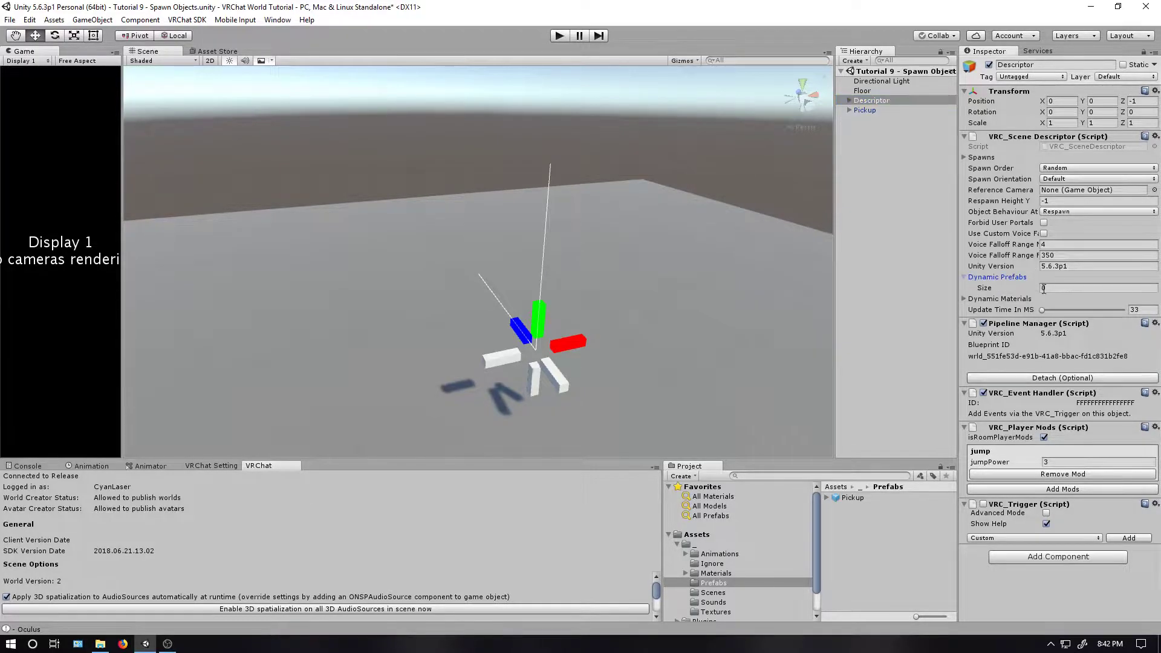
pyautogui.click(1063, 288)
pyautogui.write('1')
pyautogui.press('Return')
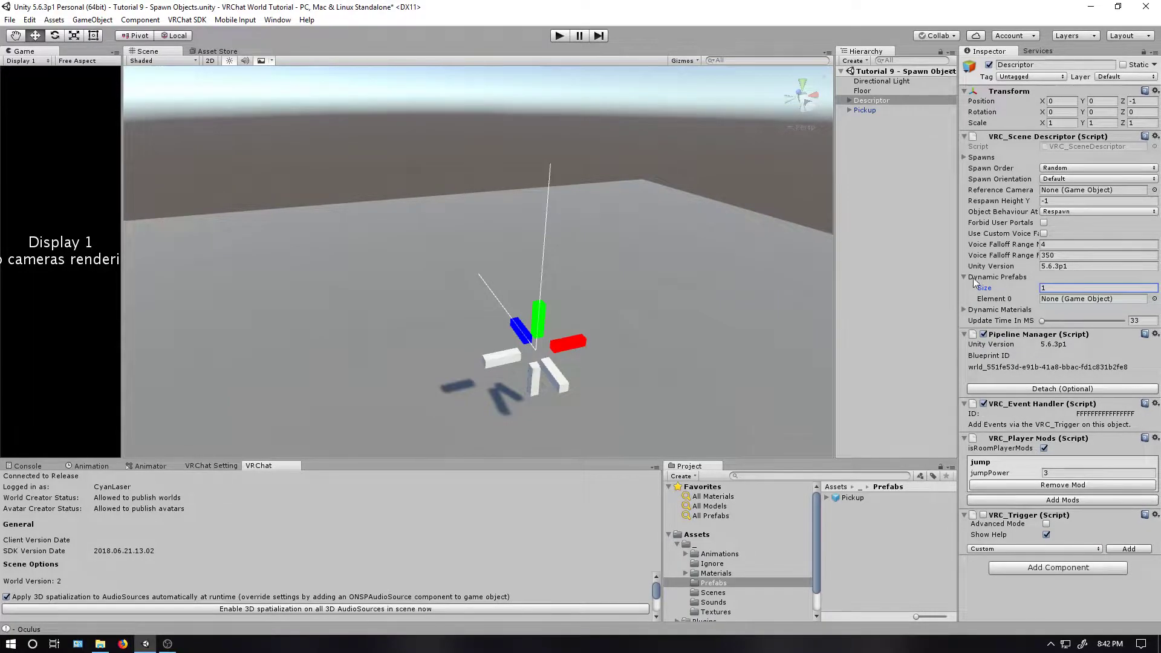
pyautogui.moveTo(848, 497); pyautogui.dragTo(1051, 298)
# Deactivate the Pickup object in the scene
pyautogui.click(865, 110)
pyautogui.click(988, 65)
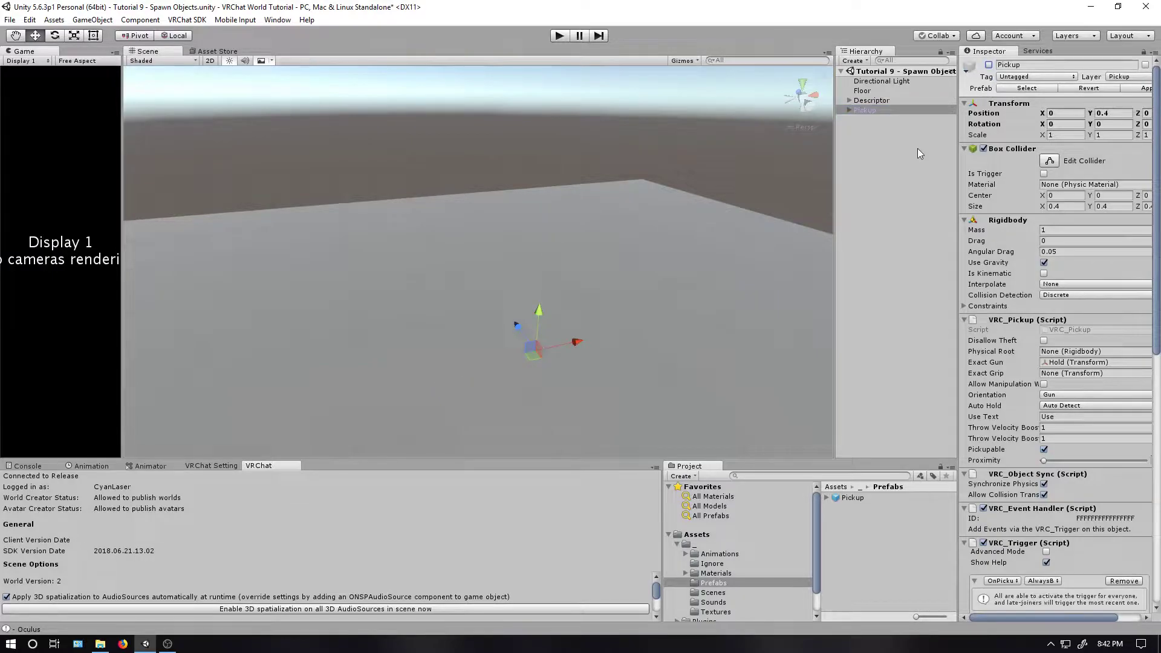
pyautogui.click(887, 141)
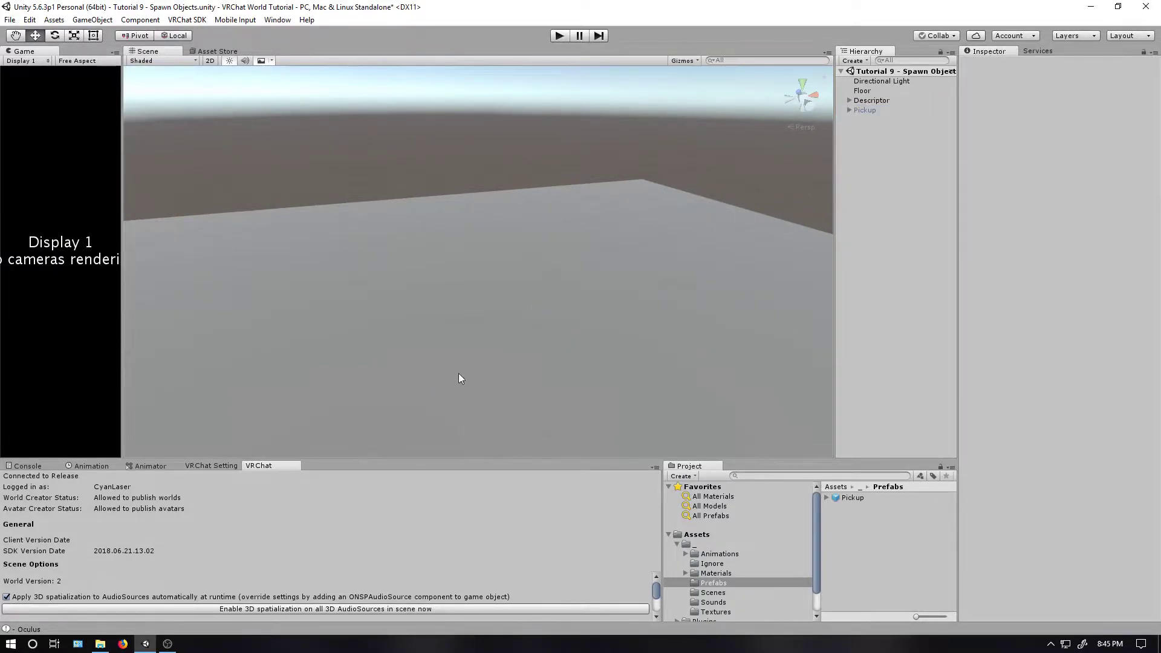
# Create an empty object named Buttons at position Y 0
pyautogui.rightClick(869, 136)
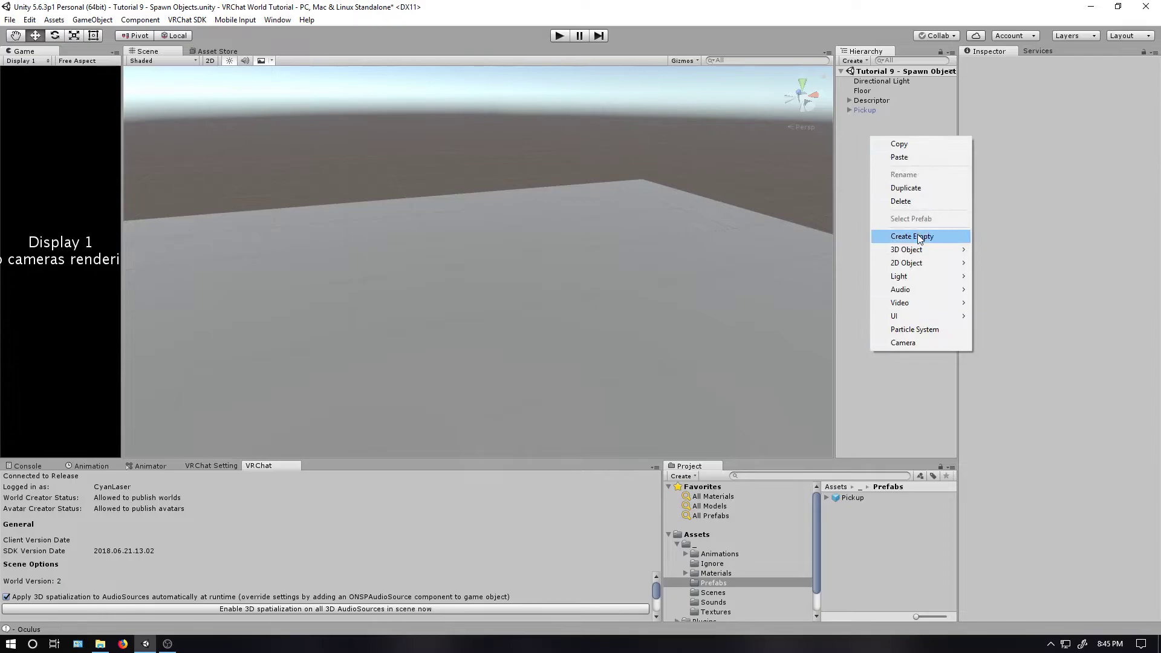
pyautogui.click(895, 231)
pyautogui.click(875, 120)
pyautogui.write('Buttons')
pyautogui.press('Return')
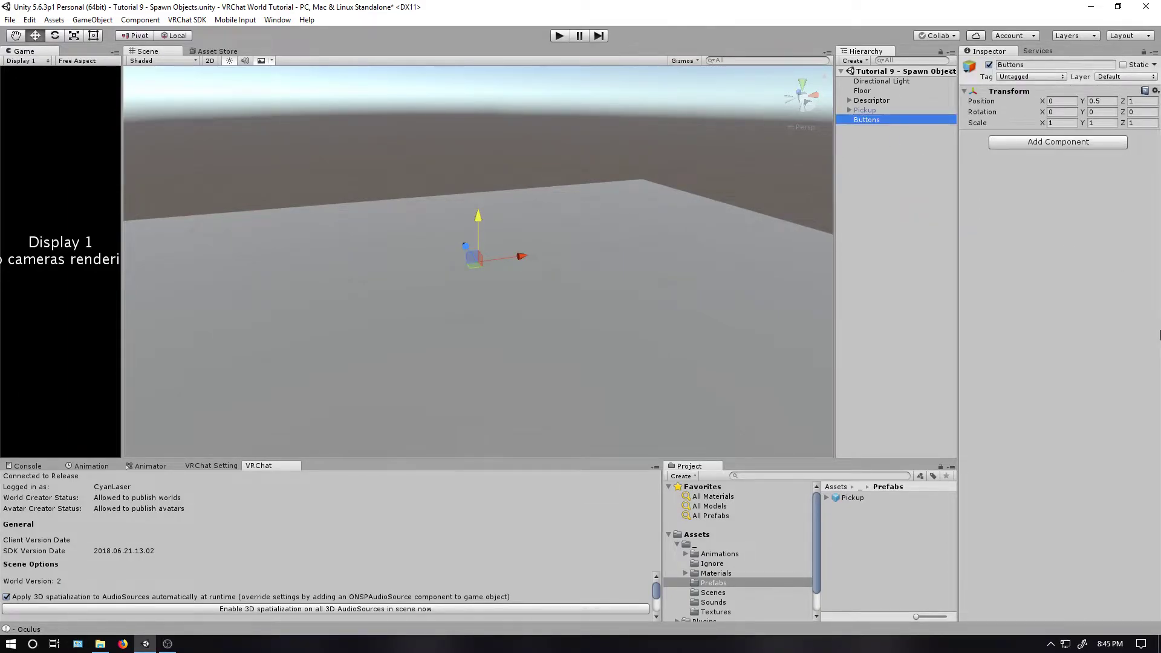
pyautogui.click(1098, 101)
pyautogui.write('0')
pyautogui.rightClick(867, 121)
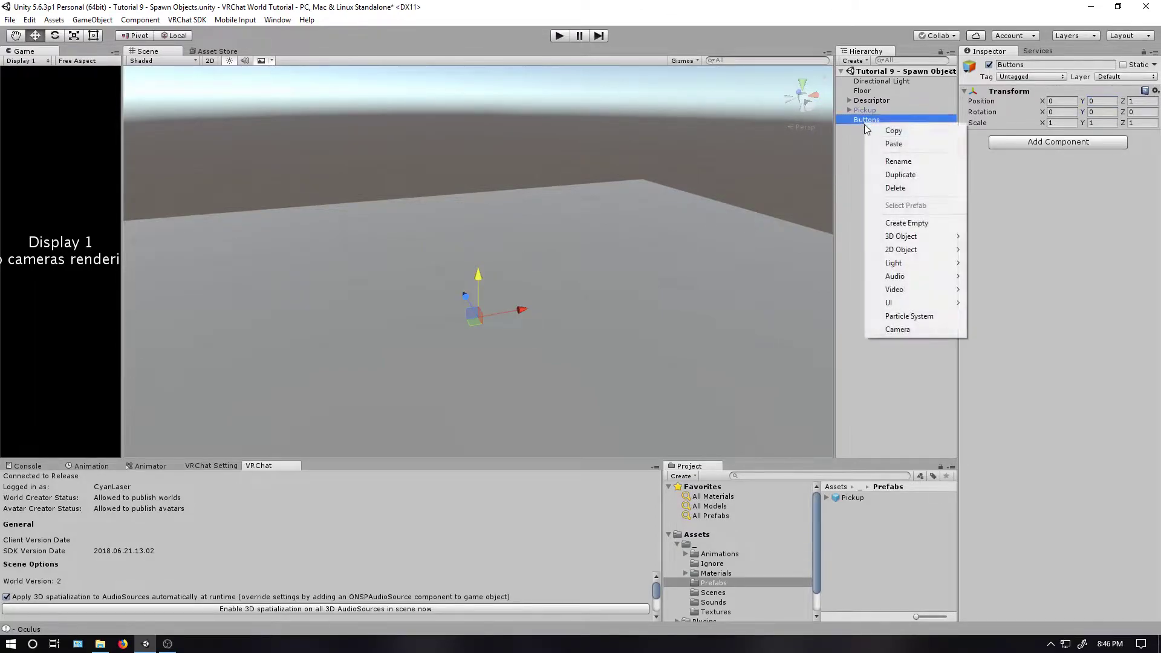
# Add a child cube under Buttons, scaled to 0.2 on all axes, at height 1 and X -1
pyautogui.moveTo(926, 237)
pyautogui.click(985, 237)
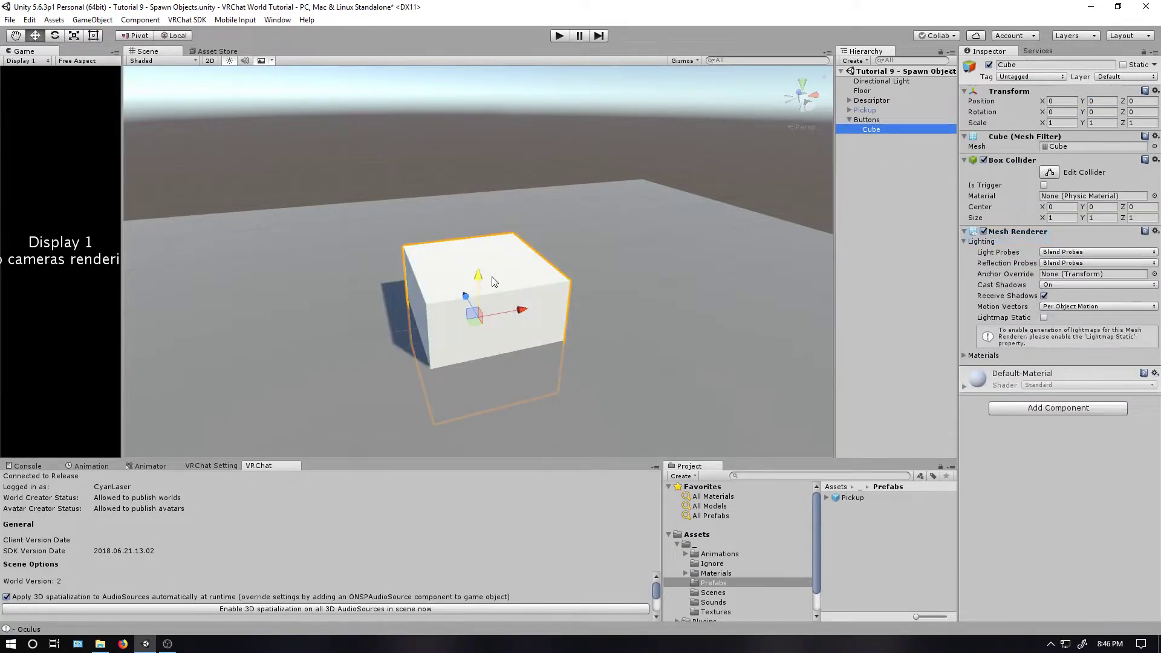
pyautogui.keyDown('ctrl'); pyautogui.moveTo(479, 277); pyautogui.dragTo(480, 148); pyautogui.keyUp('ctrl')
pyautogui.click(1070, 122)
pyautogui.write('.2')
pyautogui.press('Tab')
pyautogui.write('.2')
pyautogui.press('Tab')
pyautogui.write('.2')
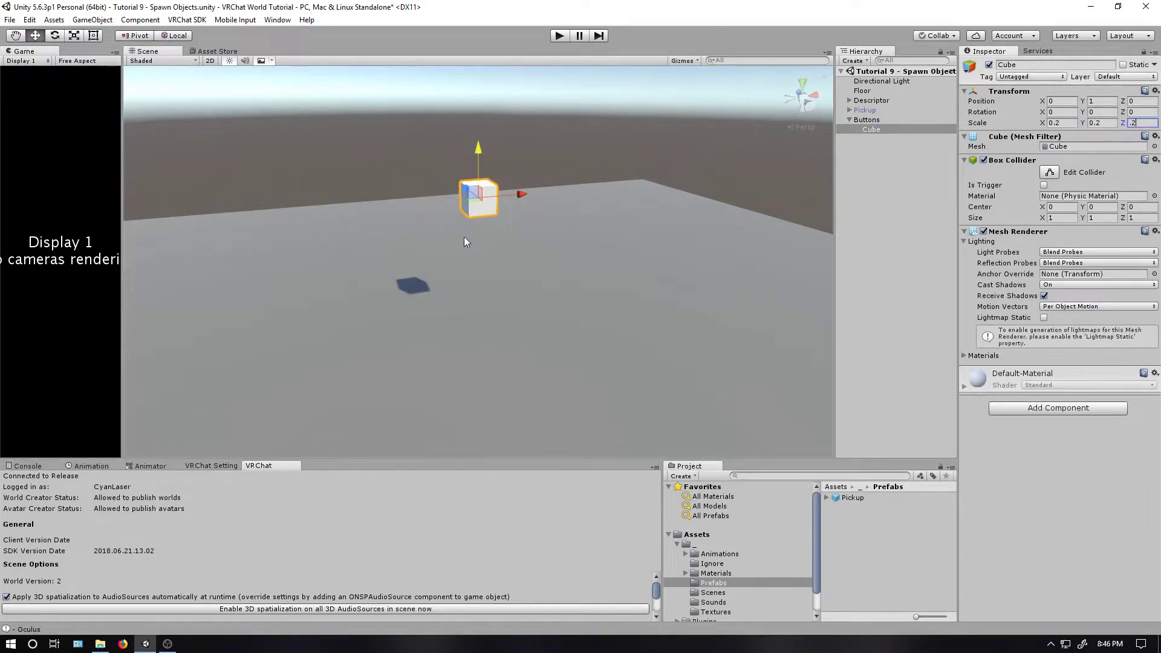
pyautogui.press('Return')
pyautogui.keyDown('ctrl'); pyautogui.moveTo(520, 198); pyautogui.dragTo(435, 205); pyautogui.keyUp('ctrl')
# Rename the cube to Button and give it a VRC_Trigger component
pyautogui.click(873, 133)
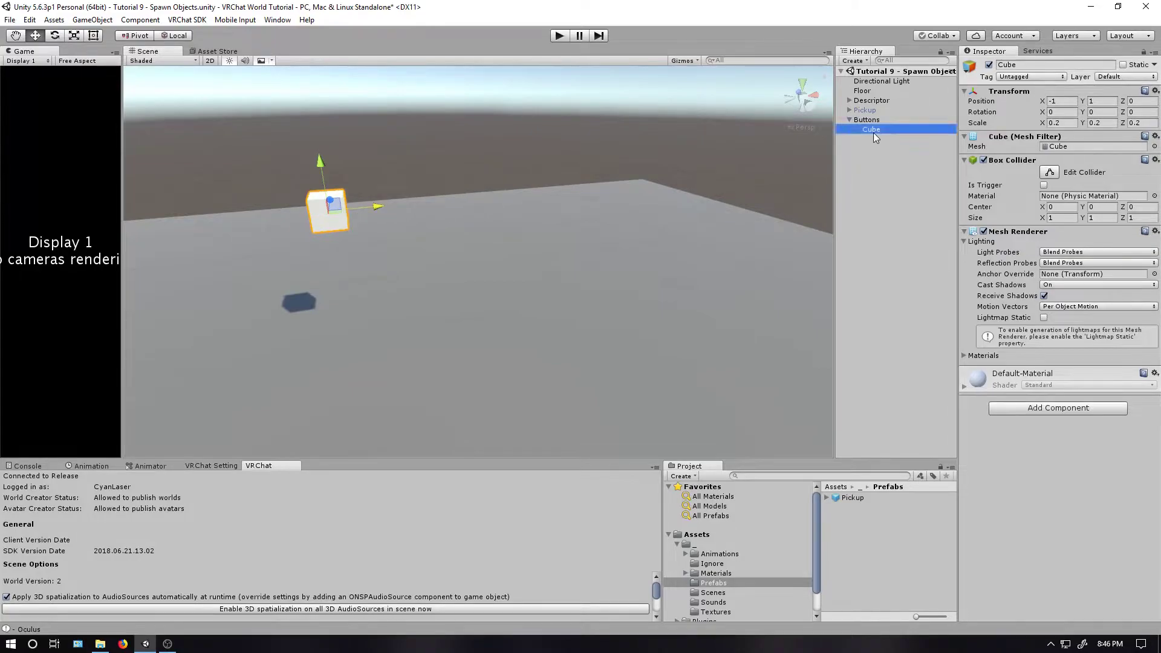
pyautogui.click(876, 132)
pyautogui.write('Button')
pyautogui.press('Return')
pyautogui.click(1037, 409)
pyautogui.write('vrc')
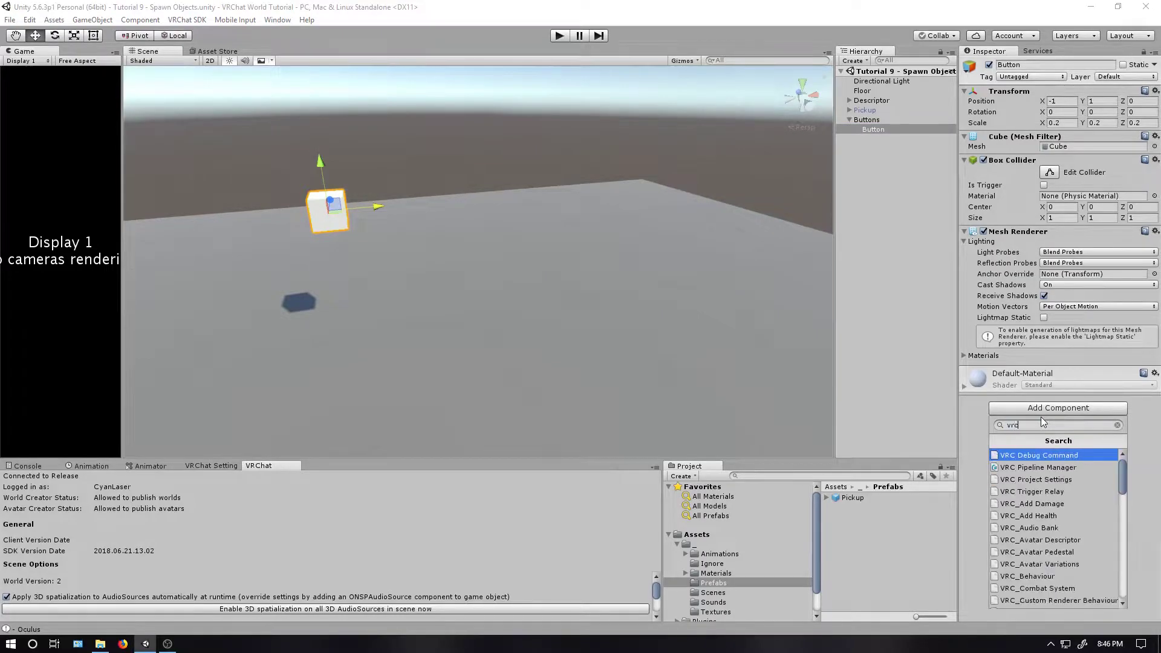
pyautogui.write('_trigger')
pyautogui.press('Return')
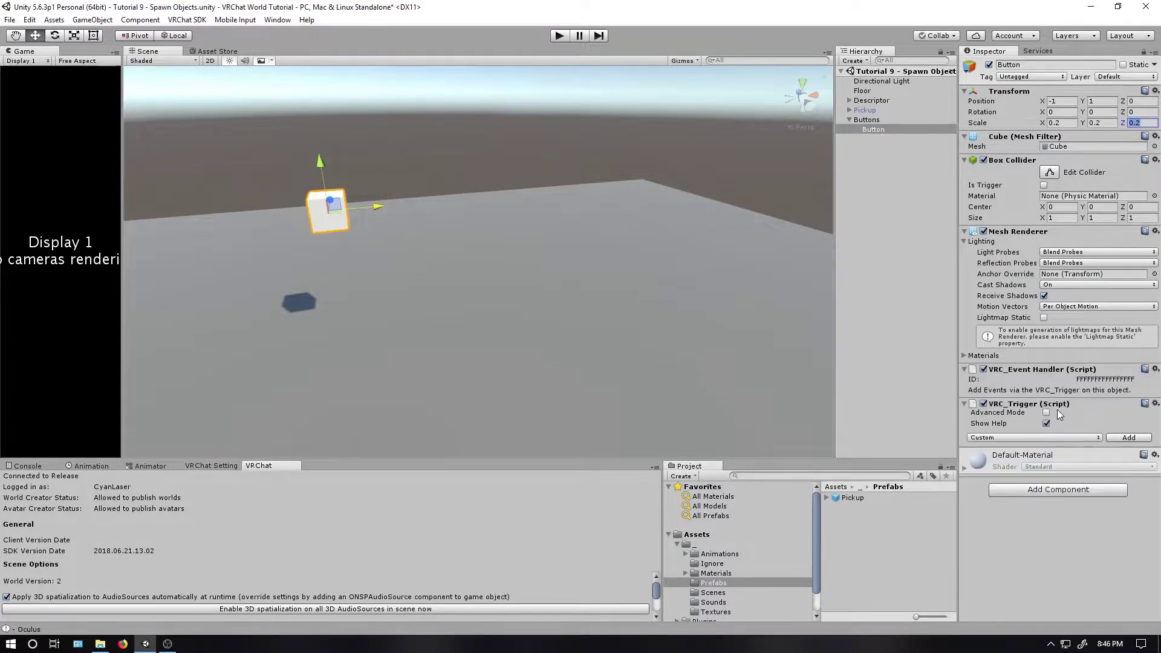
# Add an OnInteract trigger in Advanced Mode with AlwaysBufferOne broadcast type
pyautogui.click(1019, 439)
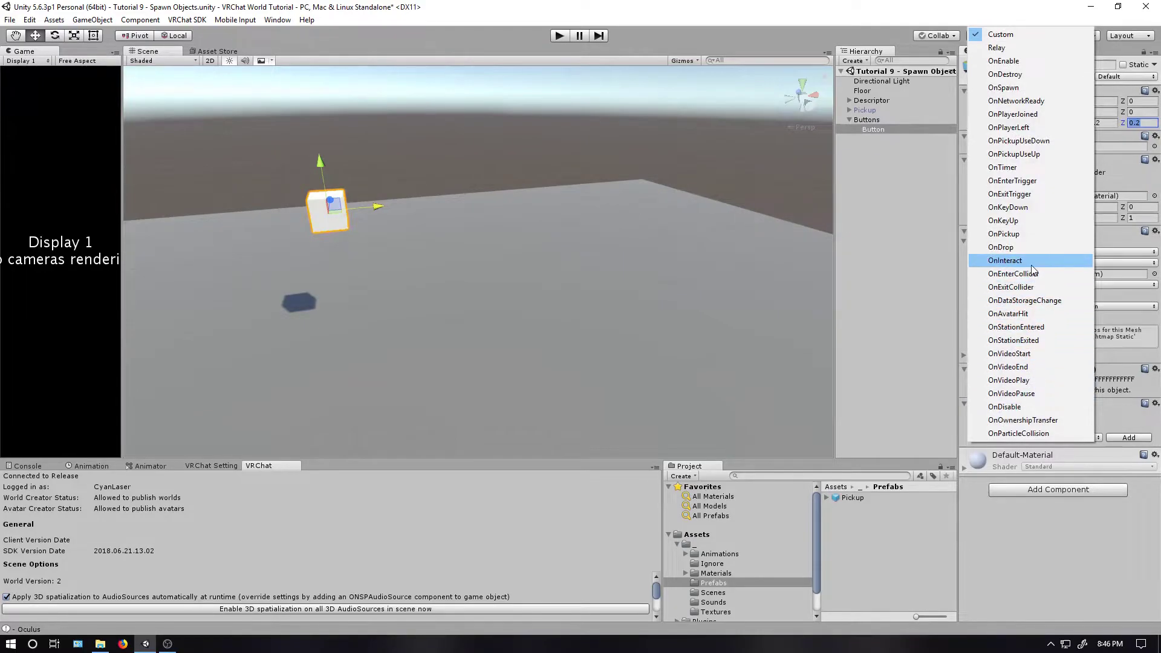
pyautogui.click(1004, 261)
pyautogui.click(1129, 438)
pyautogui.scroll(-1, 1107, 425)
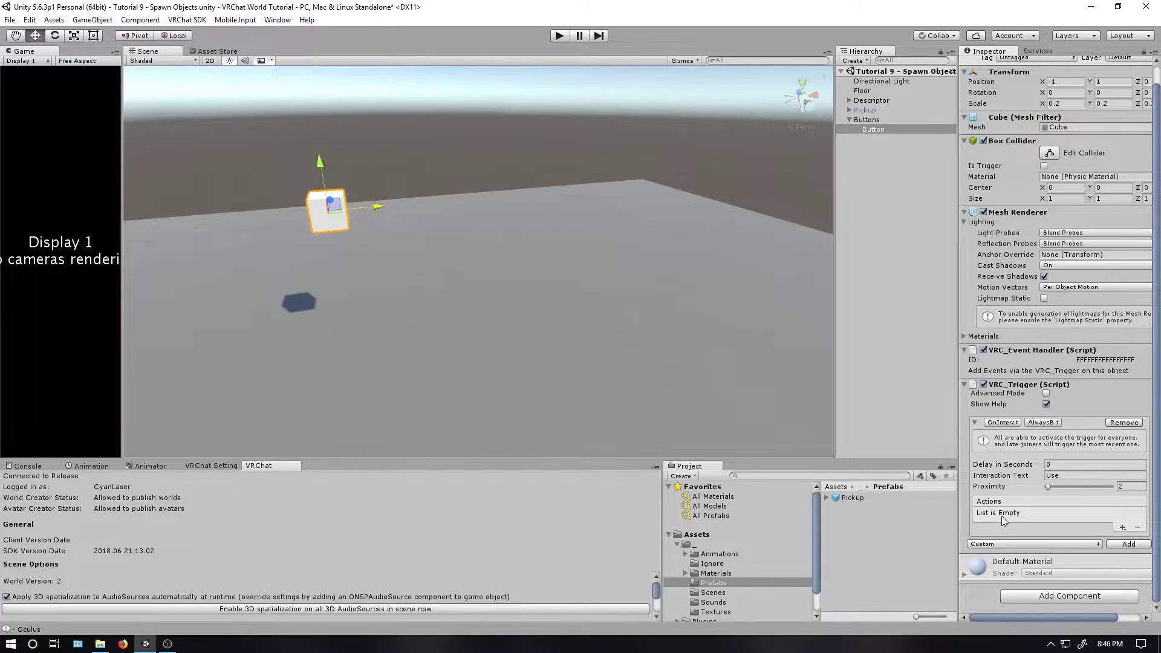
pyautogui.click(1058, 422)
pyautogui.click(1046, 393)
pyautogui.click(1052, 422)
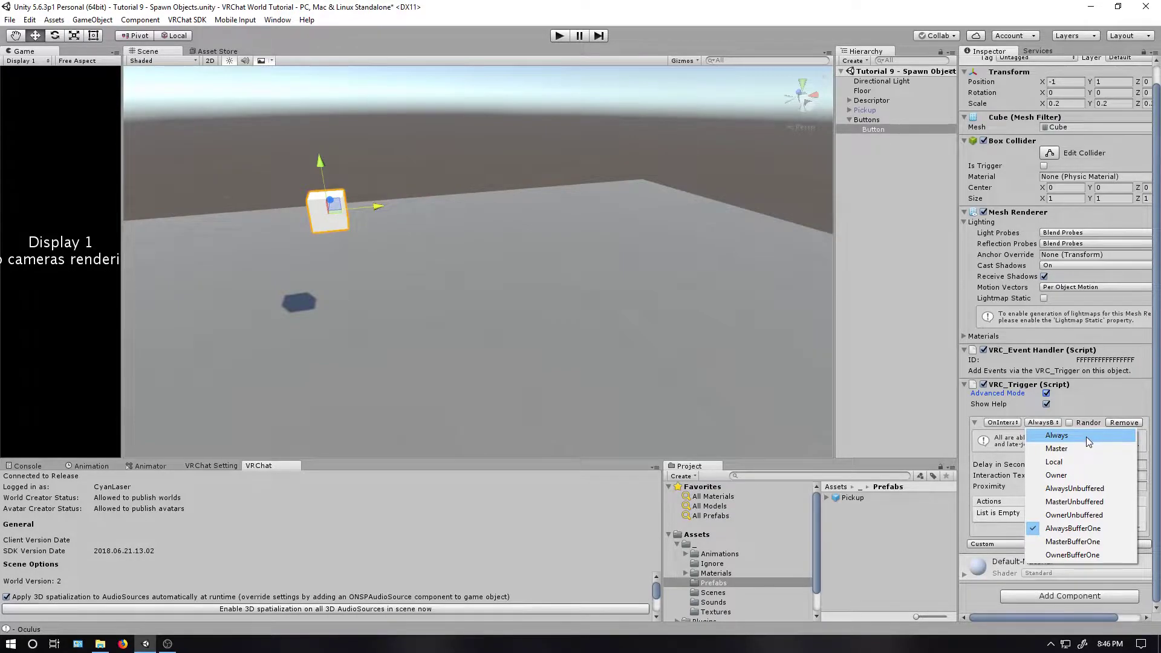
pyautogui.click(1028, 443)
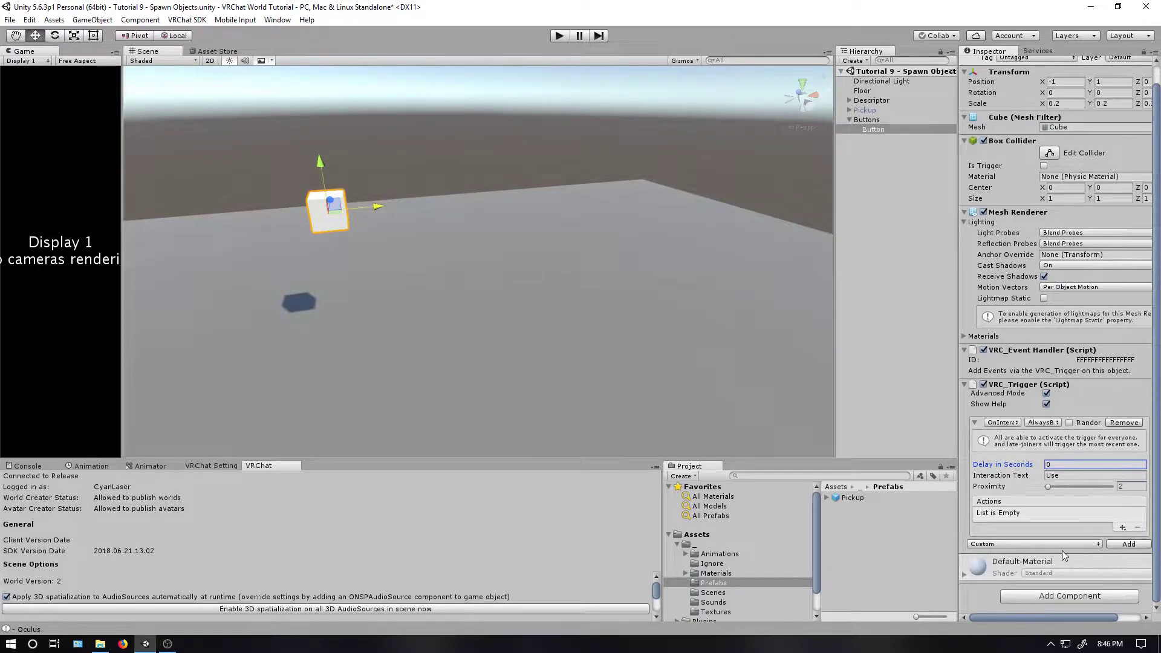
# Add a SpawnObject action that spawns the Pickup prefab
pyautogui.click(1123, 527)
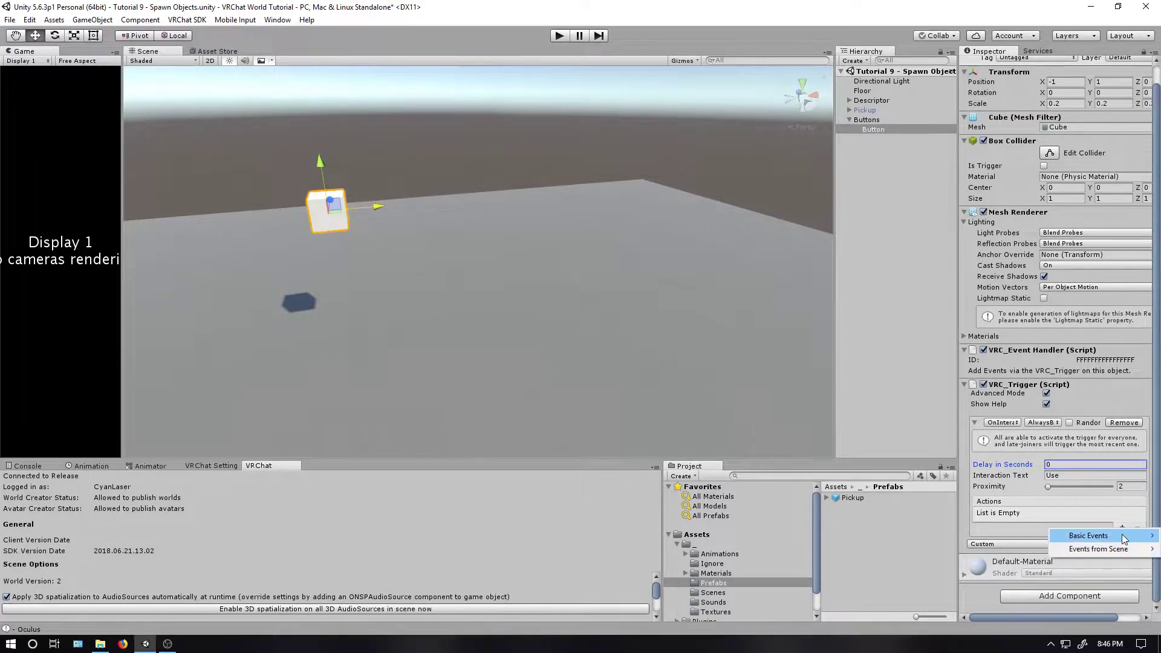
pyautogui.moveTo(1075, 537)
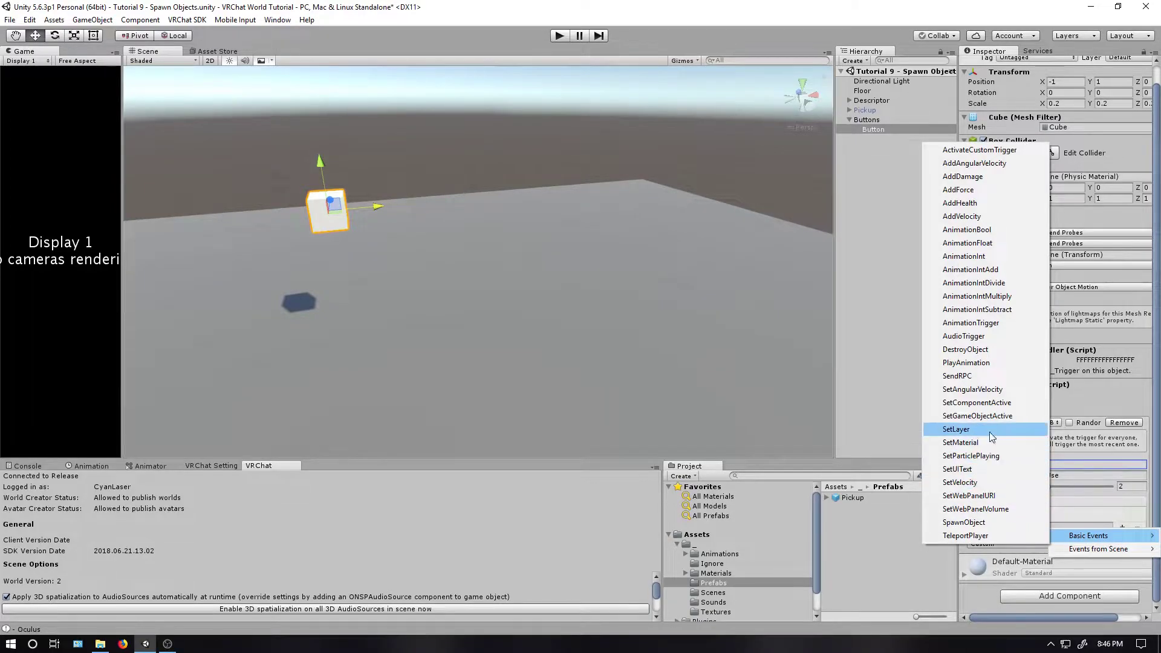
pyautogui.click(984, 523)
pyautogui.click(1028, 513)
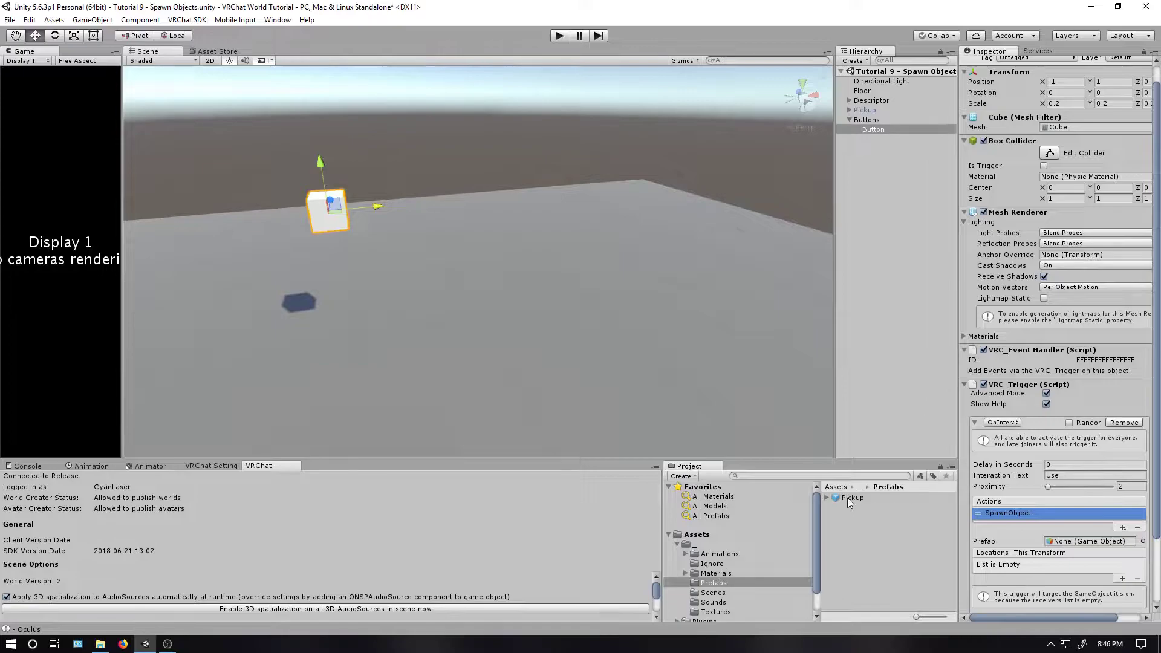
pyautogui.moveTo(850, 499); pyautogui.dragTo(1083, 543)
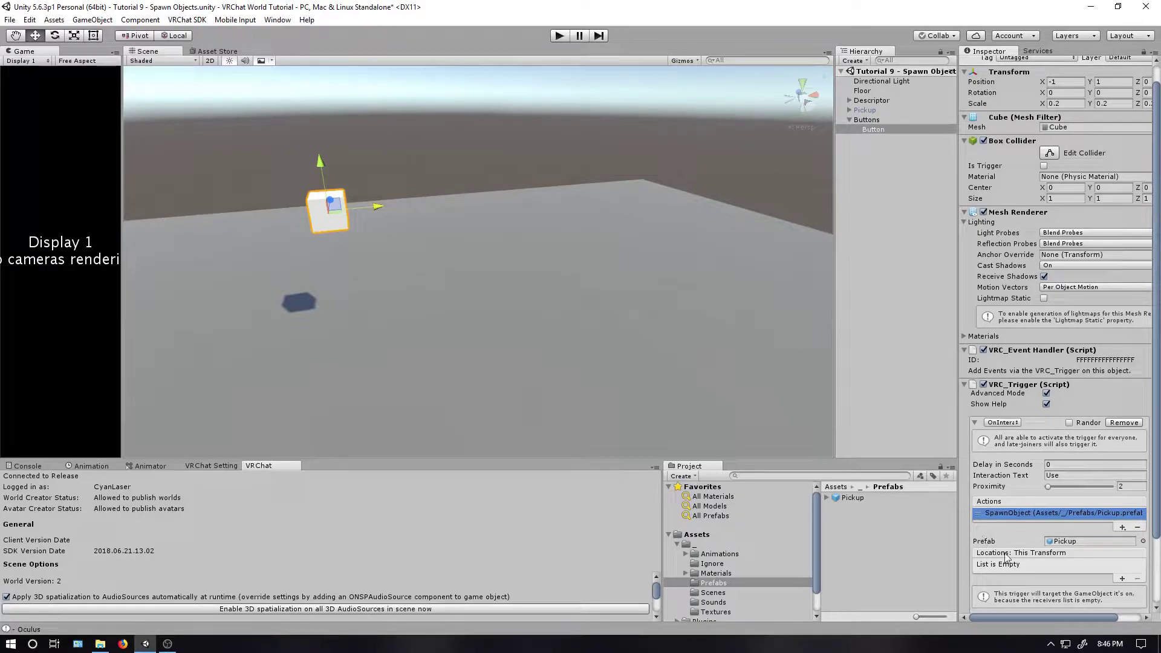
# Add and then remove SpawnObject Locations entries until the list is empty
pyautogui.click(1123, 578)
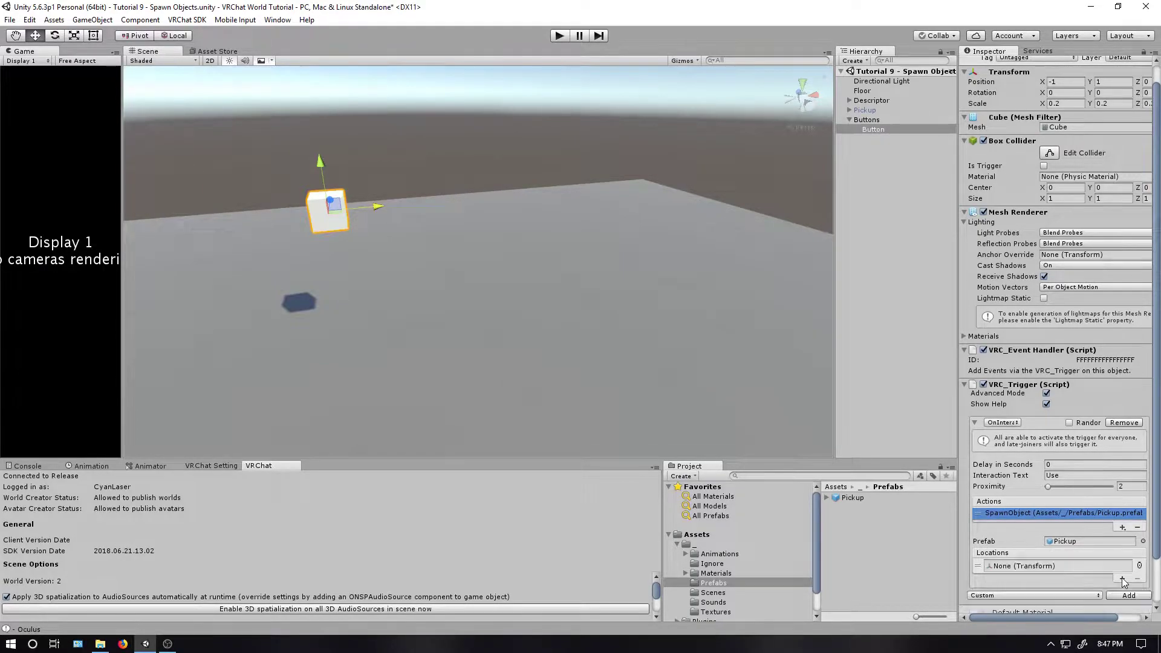
pyautogui.click(1122, 578)
pyautogui.click(976, 578)
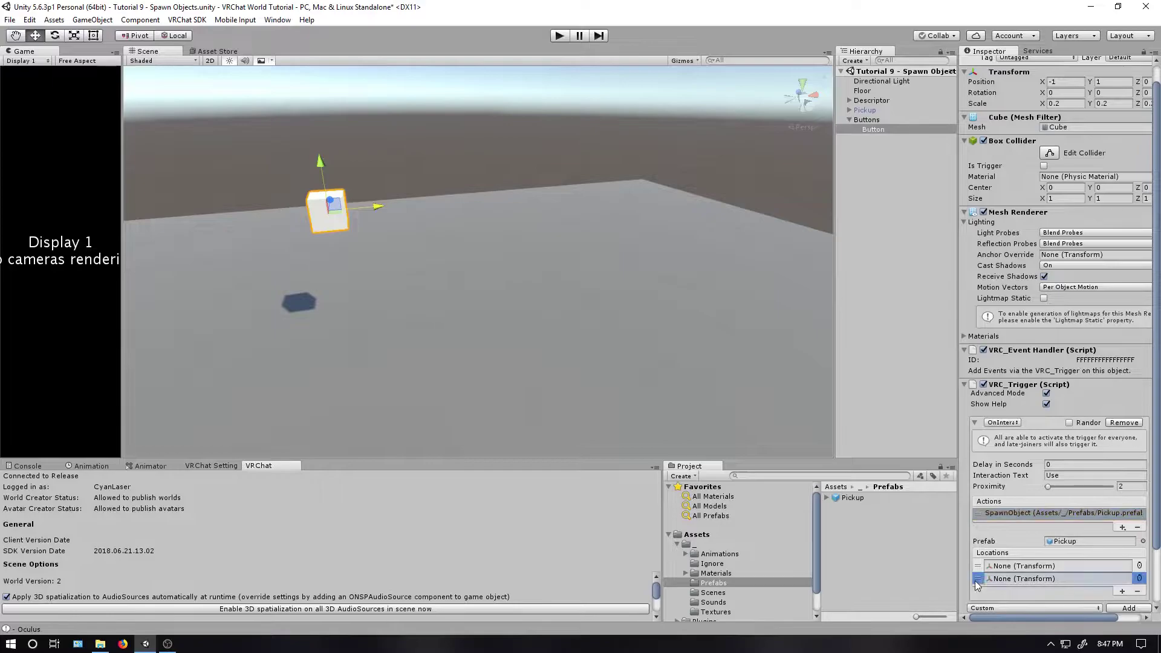
pyautogui.click(1138, 591)
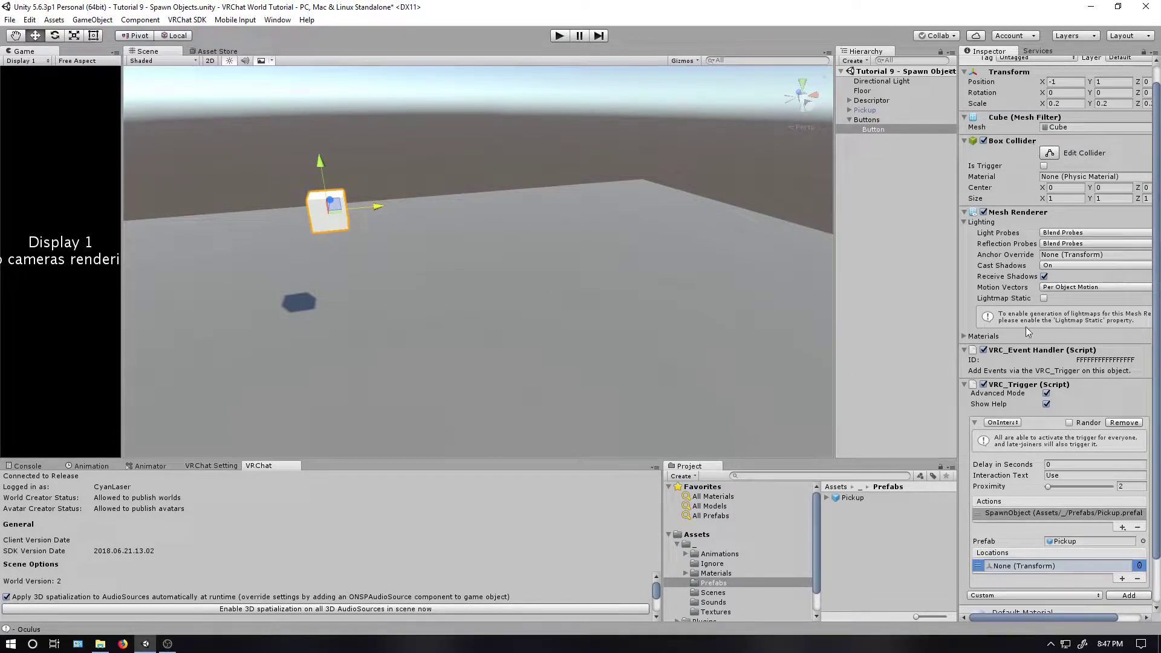
pyautogui.click(1138, 579)
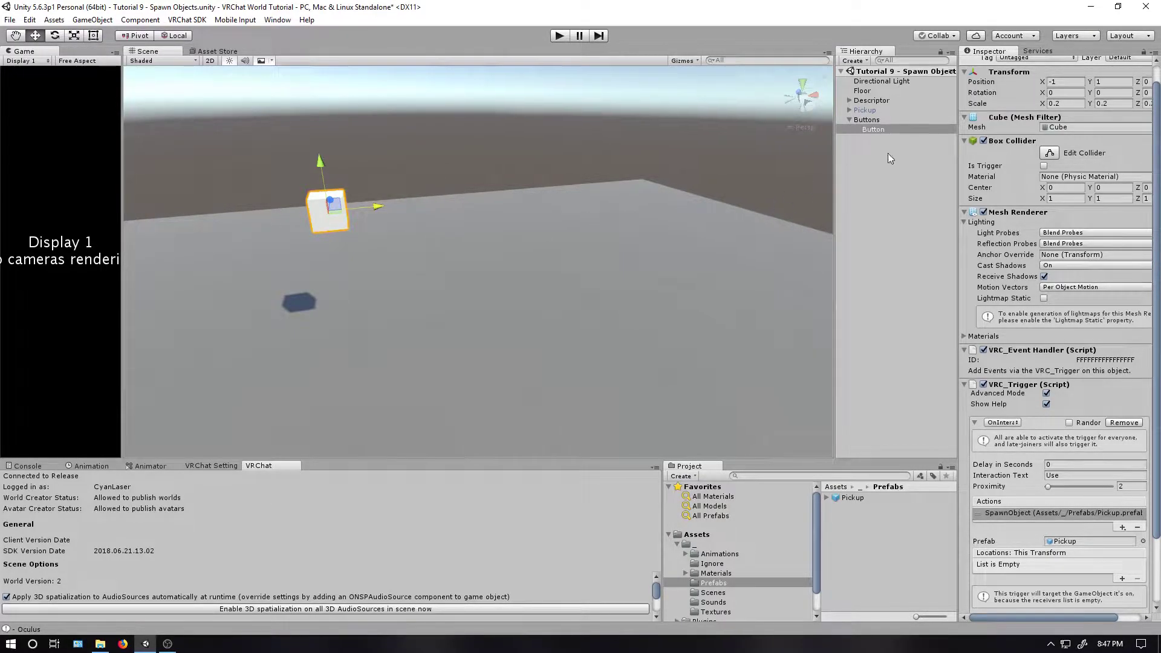
# Create an empty child of Button named Spawn Location at position Y 2
pyautogui.rightClick(873, 129)
pyautogui.click(910, 230)
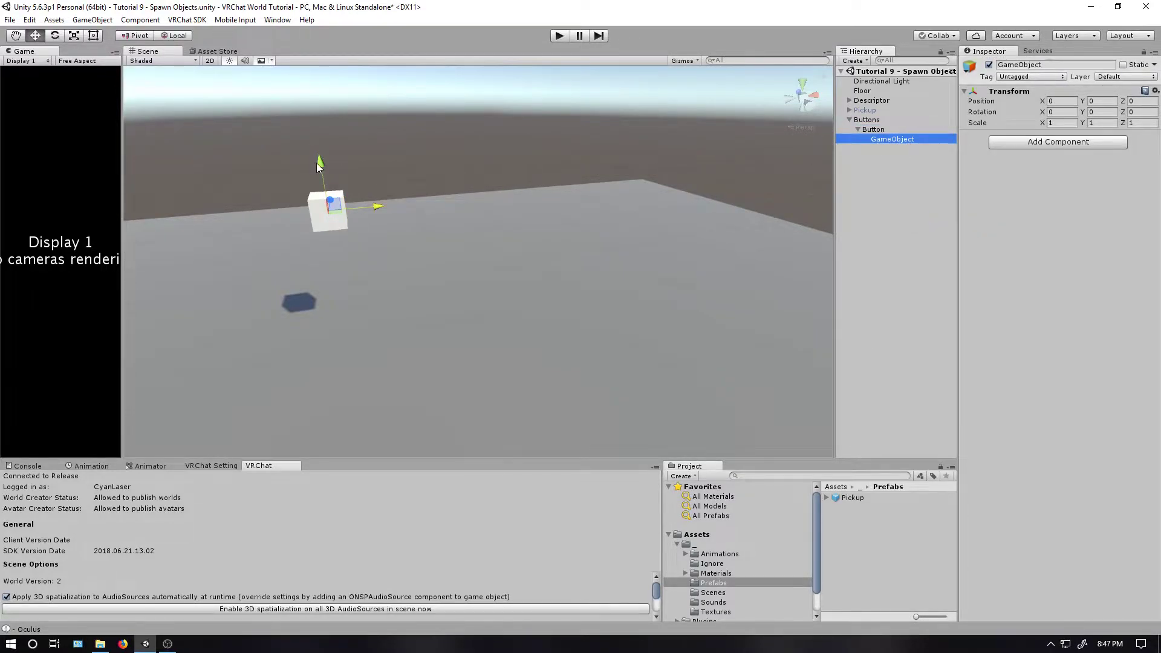
pyautogui.moveTo(319, 167); pyautogui.dragTo(306, 87)
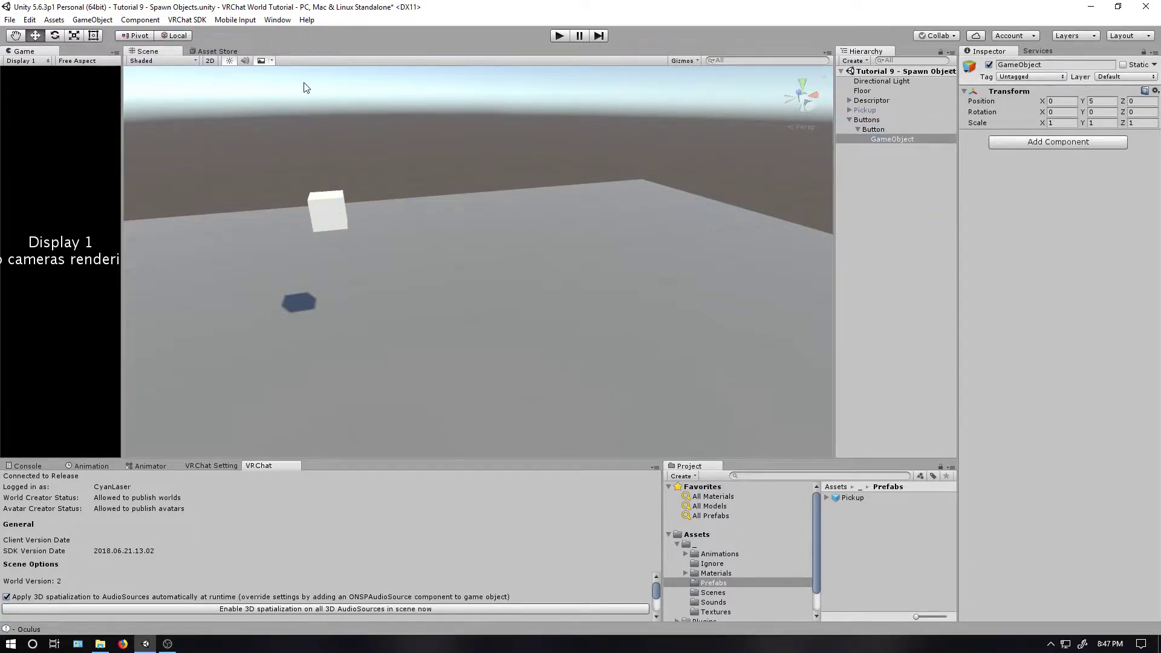
pyautogui.click(1090, 101)
pyautogui.write('2')
pyautogui.click(874, 130)
pyautogui.click(886, 139)
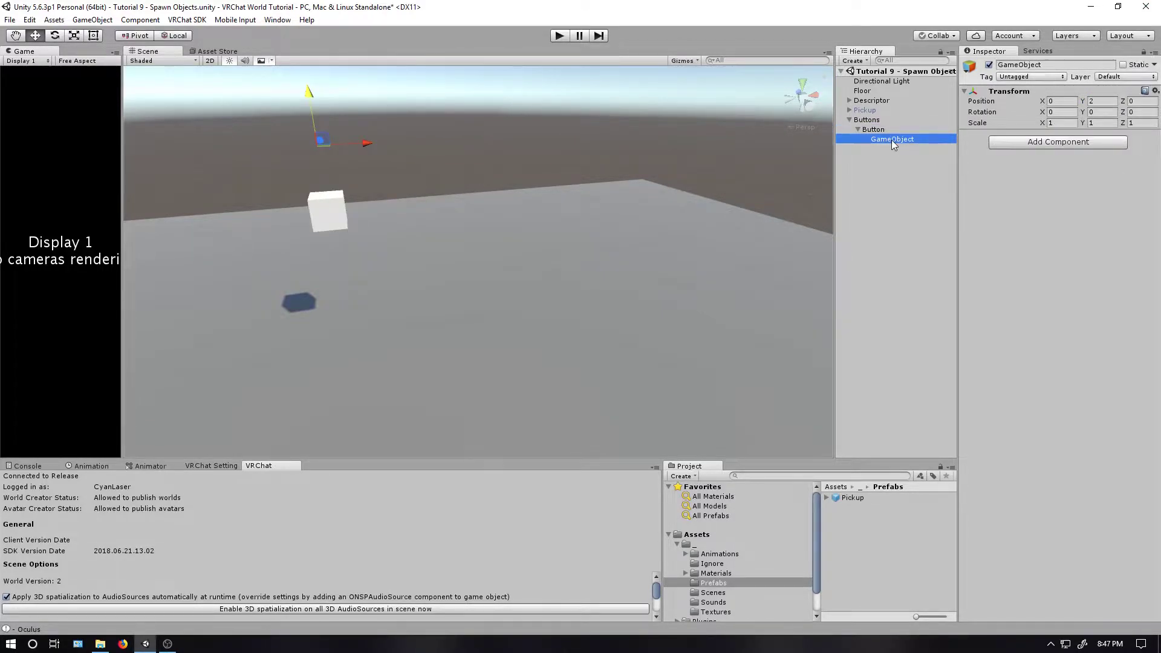
pyautogui.click(891, 139)
pyautogui.write('Spawn Location')
pyautogui.press('Return')
# Assign Spawn Location as the SpawnObject action's location
pyautogui.click(874, 130)
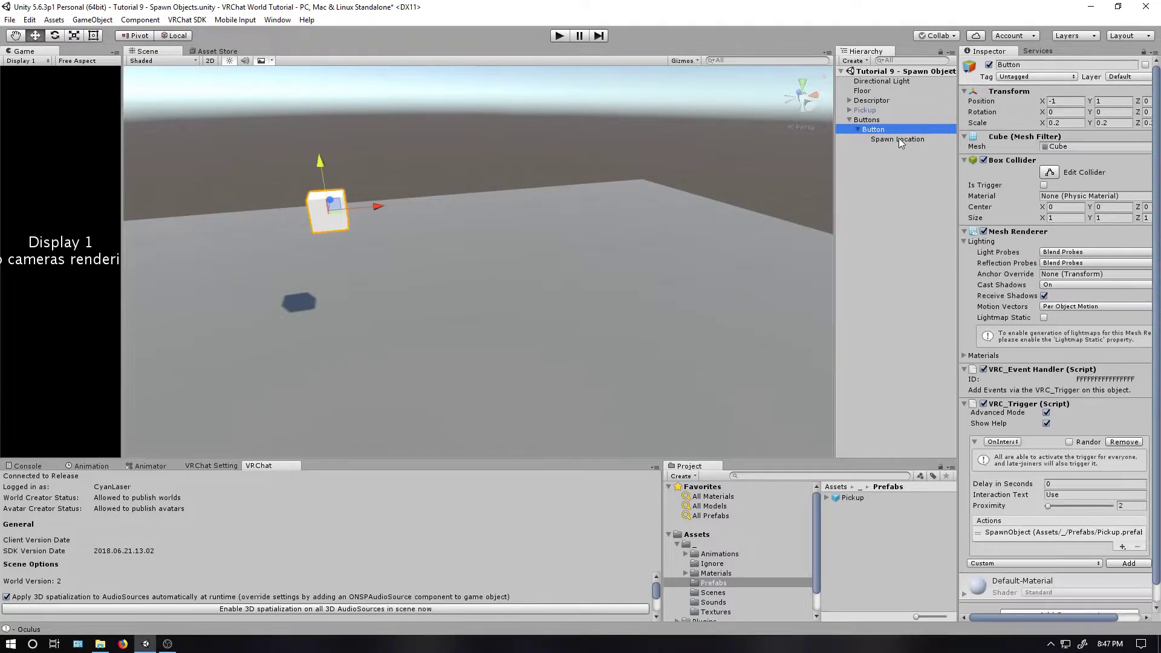
pyautogui.click(987, 533)
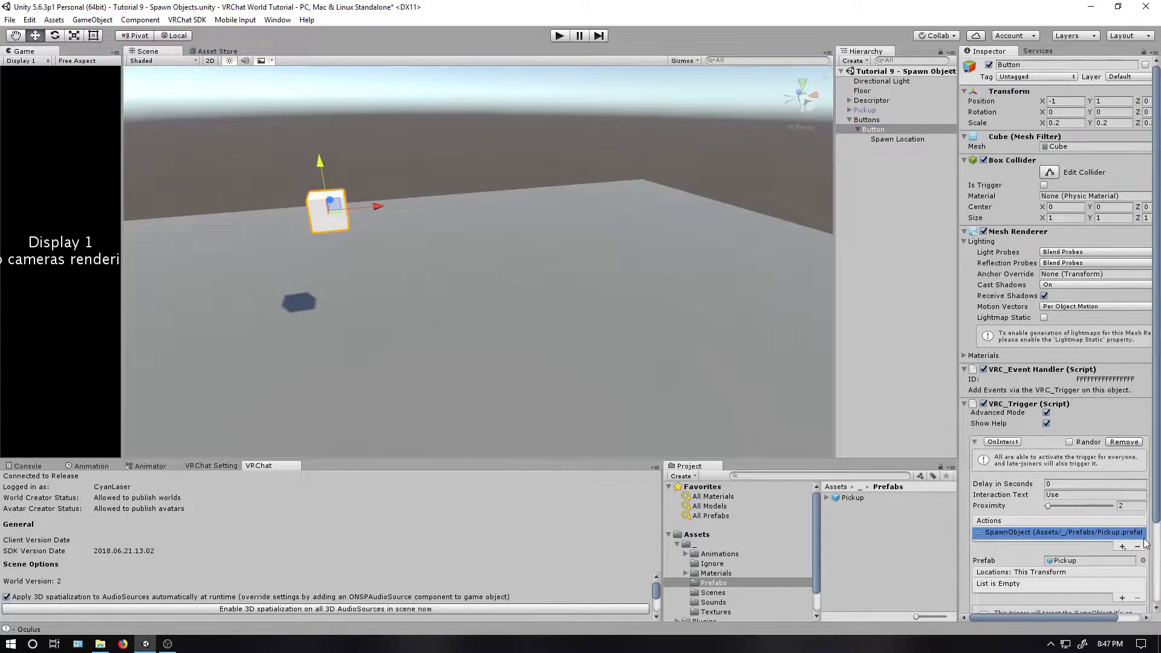
pyautogui.click(1121, 597)
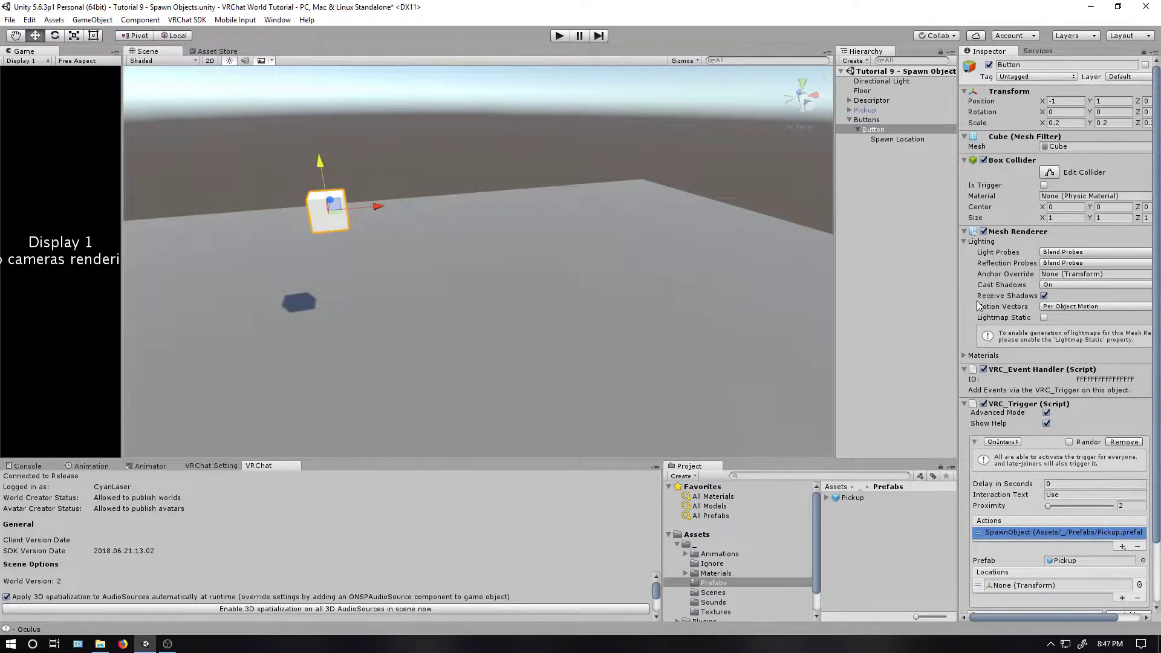
pyautogui.moveTo(906, 140); pyautogui.dragTo(1025, 589)
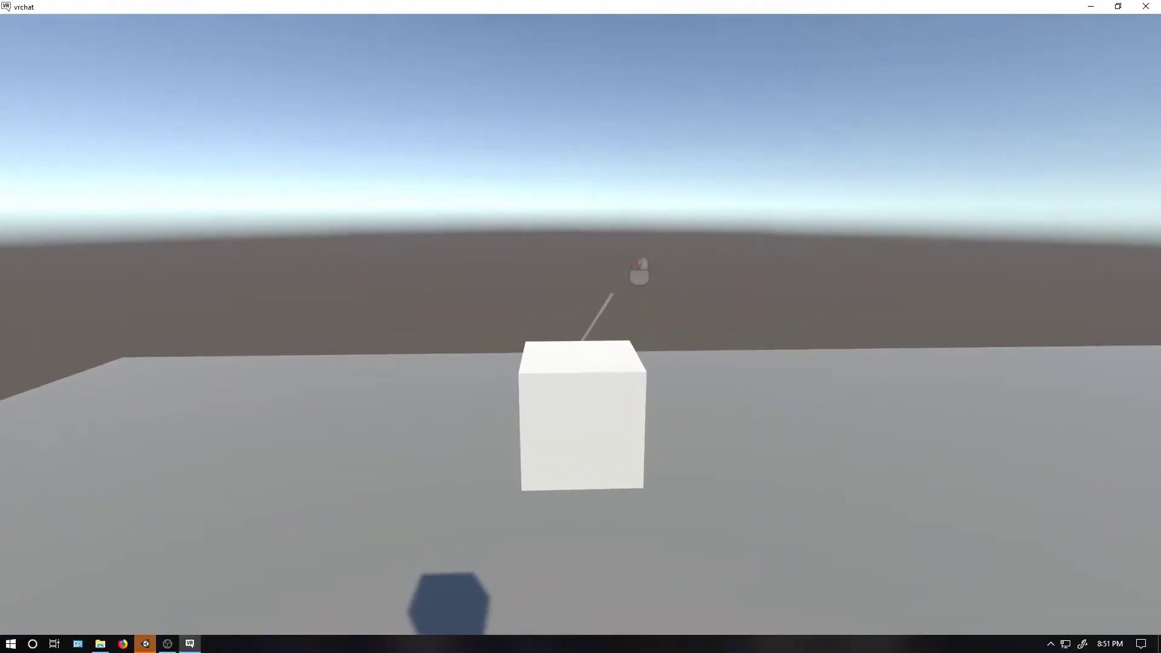
# In VRChat, spawn a pickup from the button cube, grab it, and drop it on the floor
pyautogui.click(581, 326)
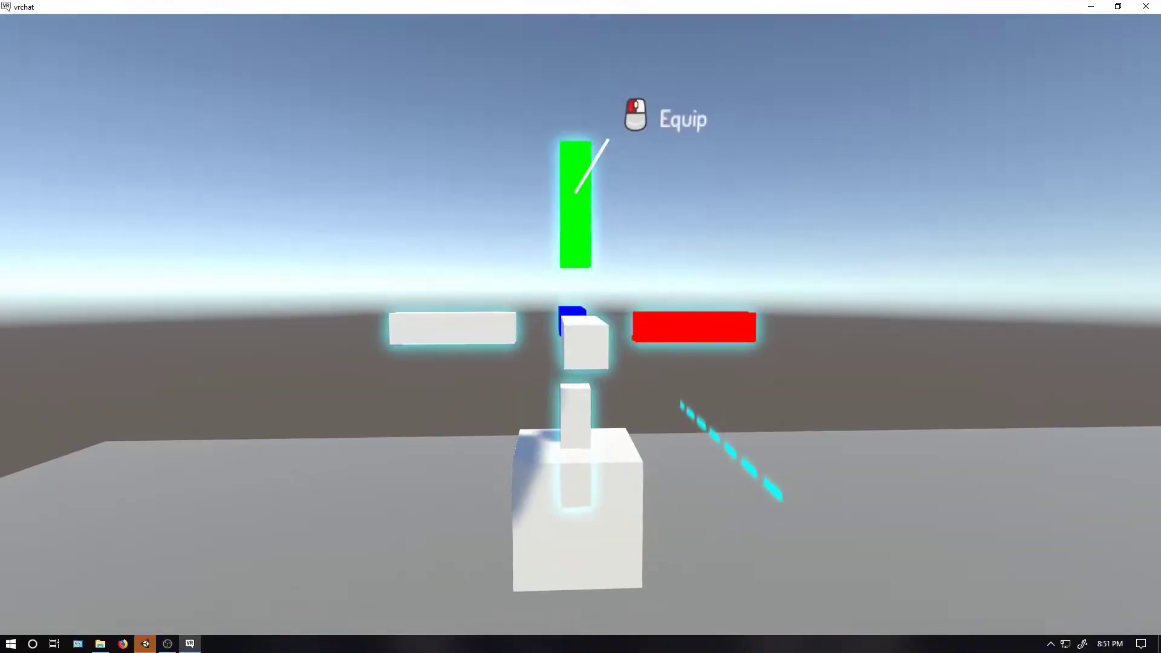
pyautogui.click(581, 326)
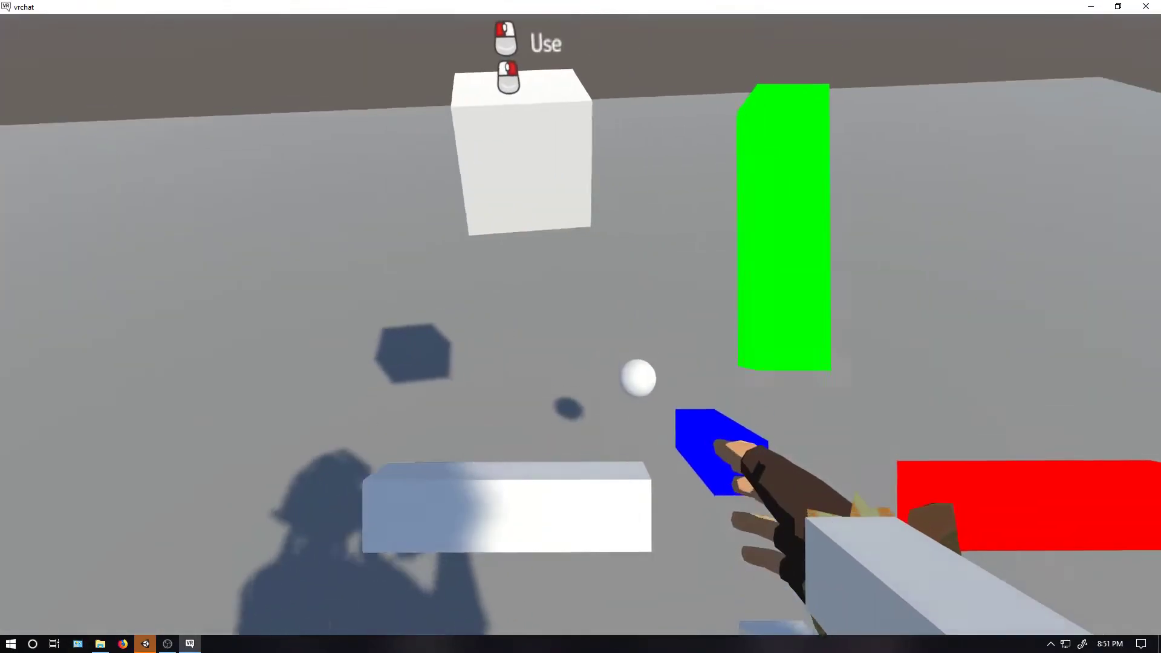
pyautogui.rightClick(580, 327)
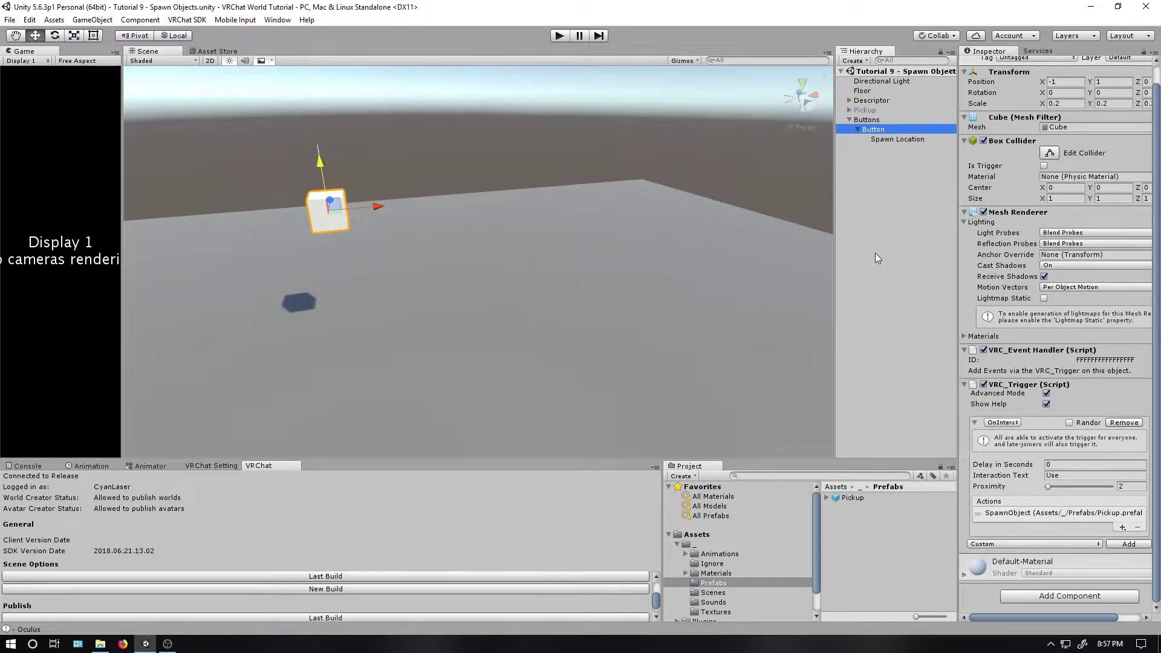
# Duplicate Button as 'Button Delay', move it to X 1, and remove its SpawnObject action
pyautogui.hotkey('ctrl', 'd')
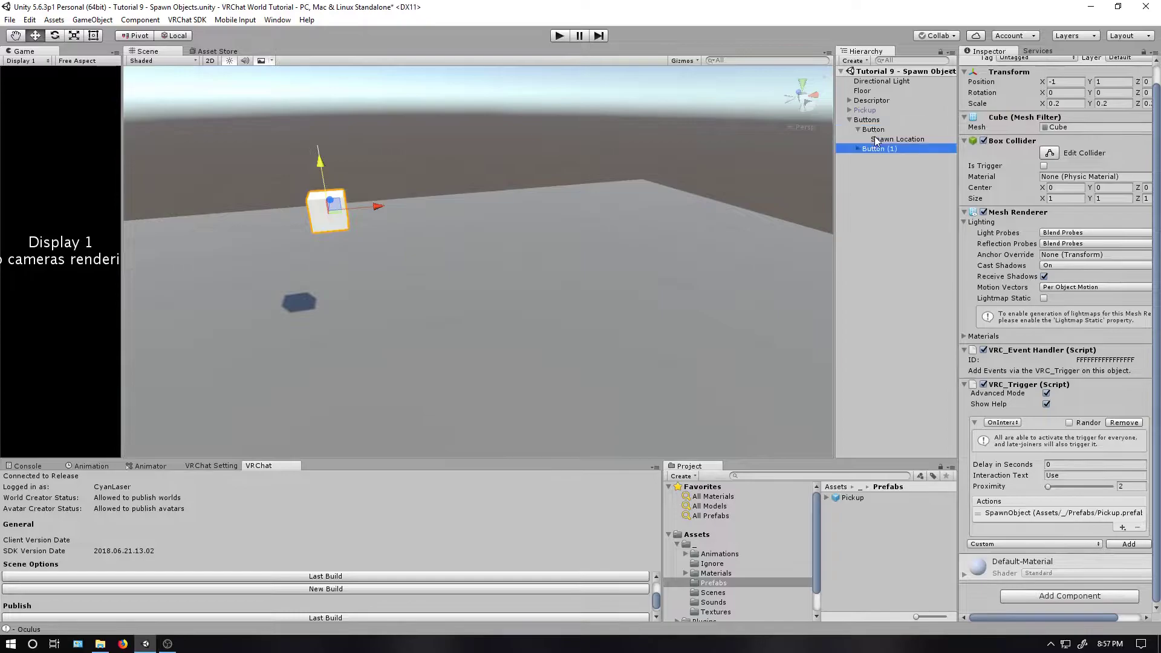
pyautogui.click(887, 150)
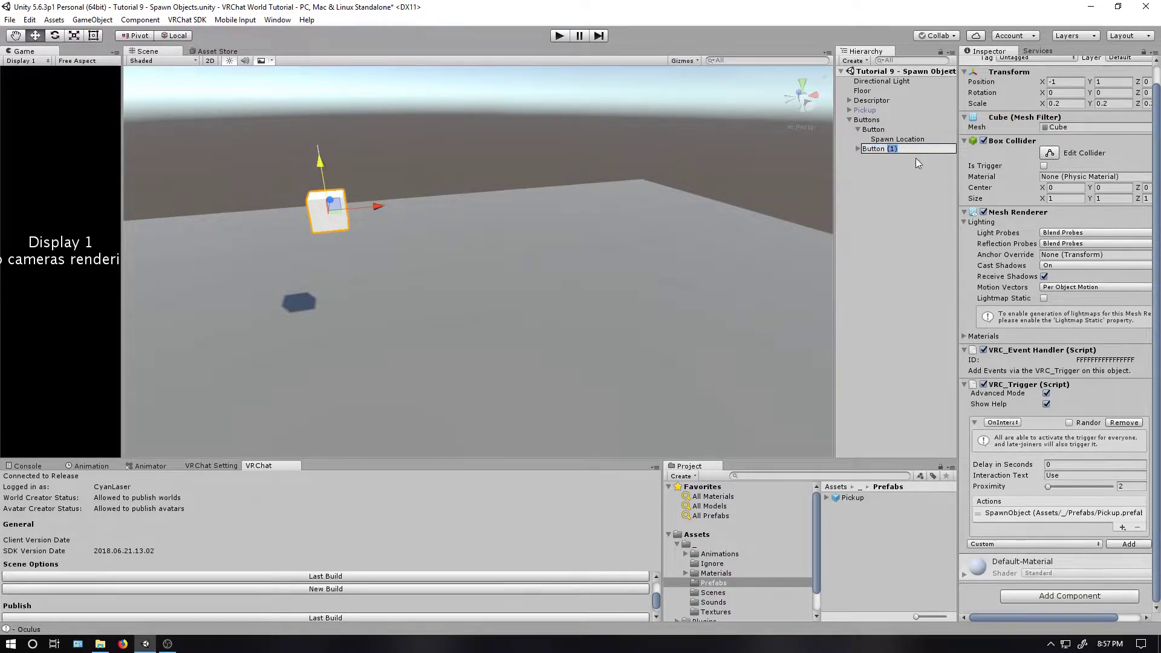
pyautogui.write('Dely')
pyautogui.press('Return')
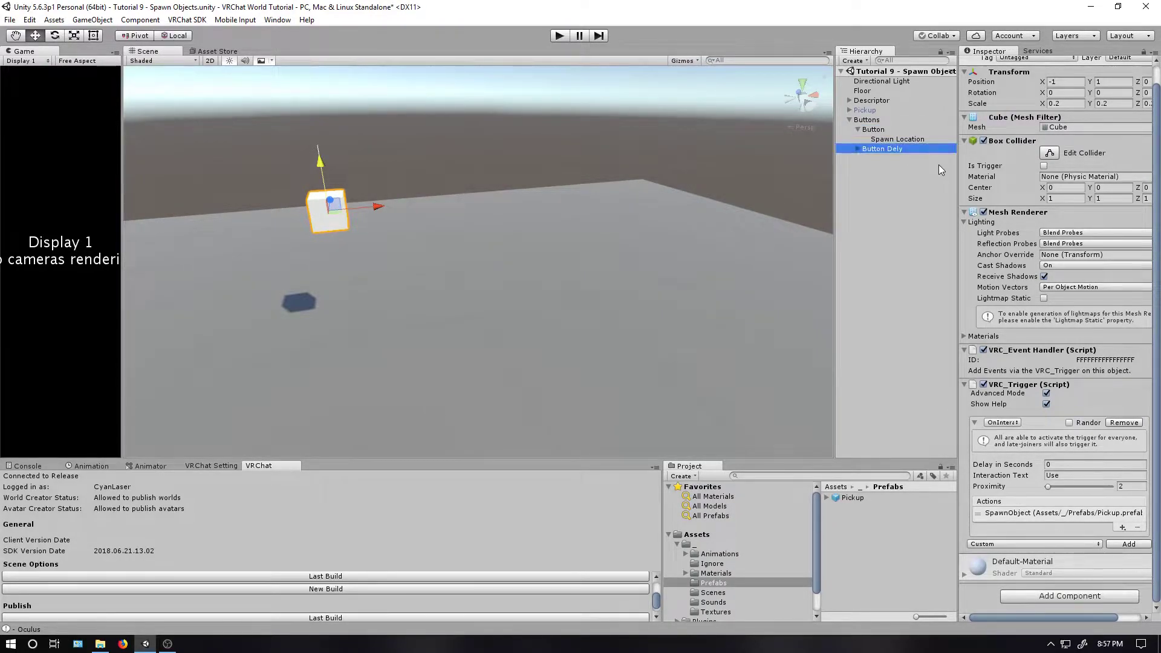
pyautogui.click(898, 150)
pyautogui.click(898, 150)
pyautogui.write('a')
pyautogui.press('Return')
pyautogui.keyDown('ctrl'); pyautogui.moveTo(383, 204); pyautogui.dragTo(629, 173); pyautogui.keyUp('ctrl')
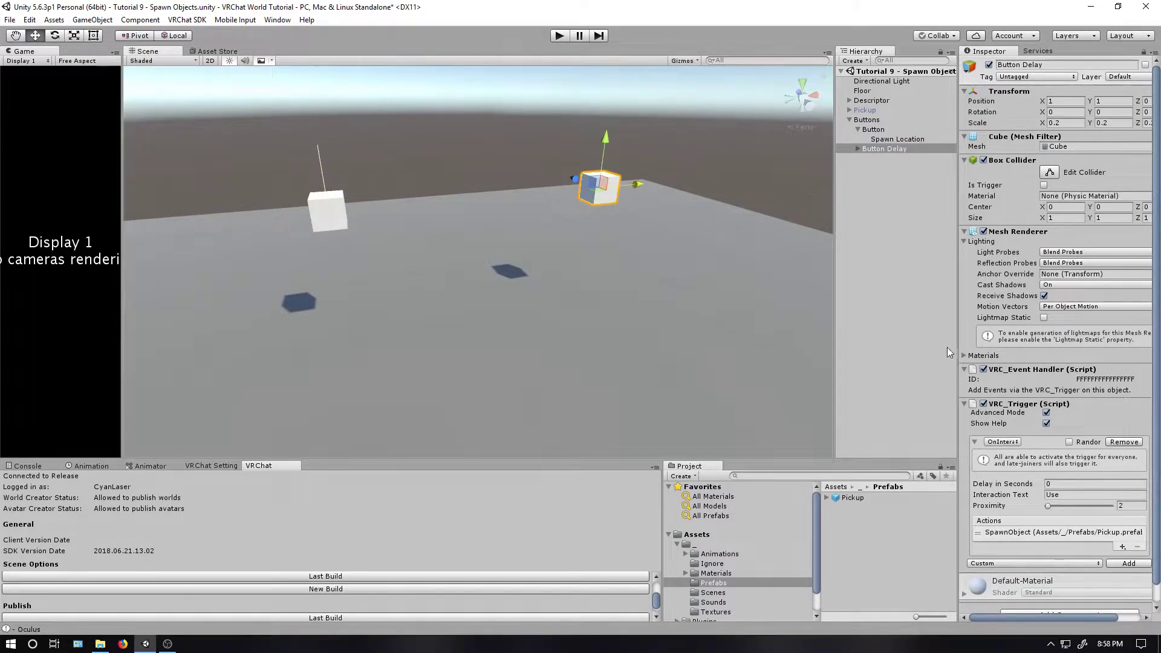
pyautogui.click(1047, 533)
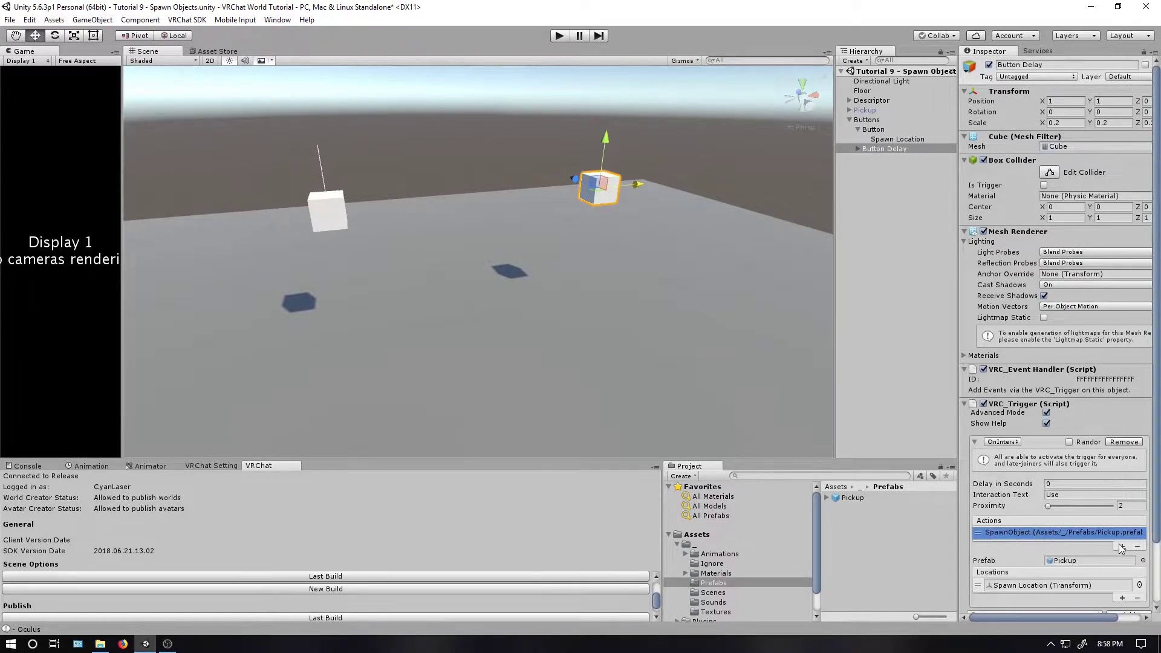
pyautogui.click(1137, 547)
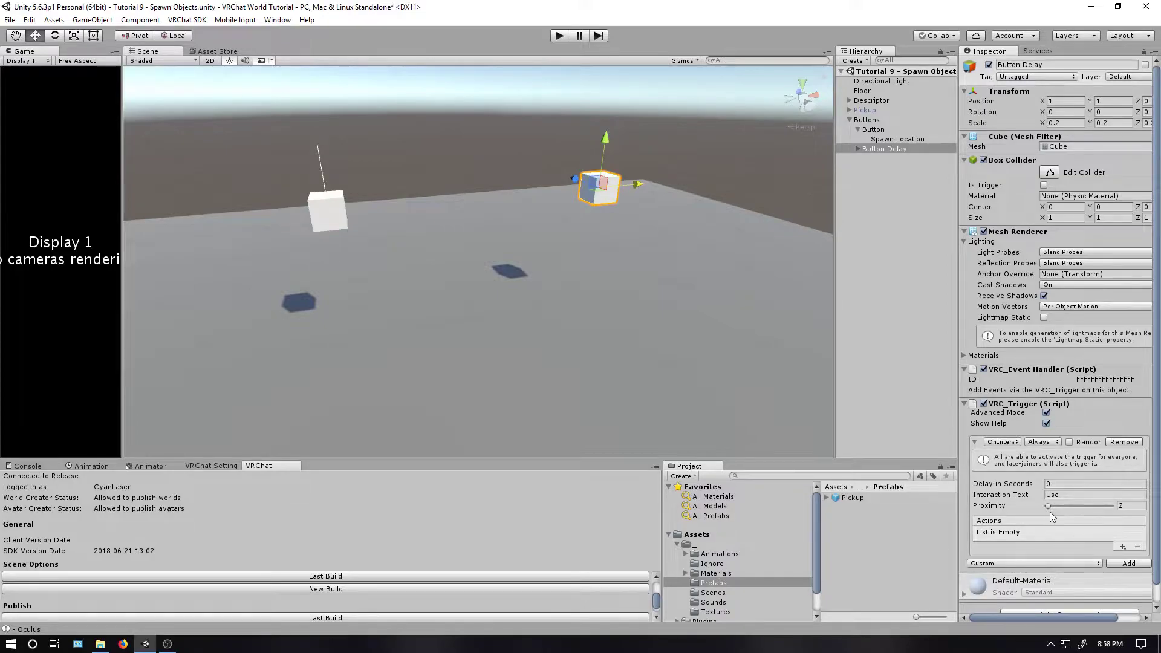
# Create an empty child named Spawn under Button Delay and add a VRC_Trigger to it
pyautogui.rightClick(880, 149)
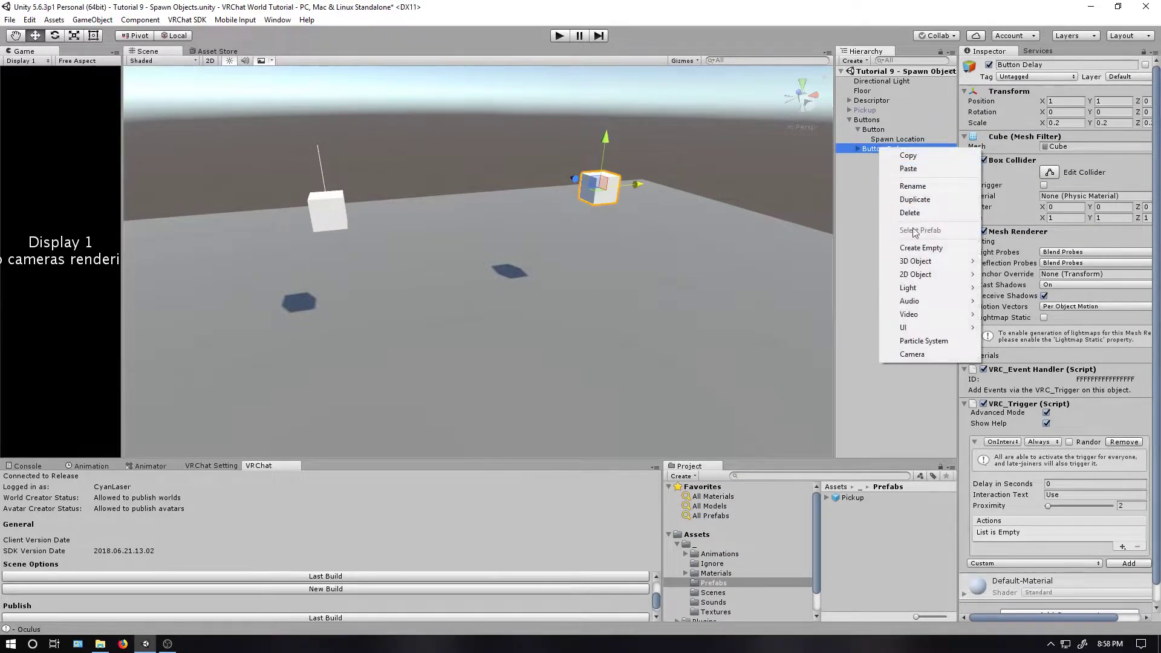
pyautogui.click(919, 247)
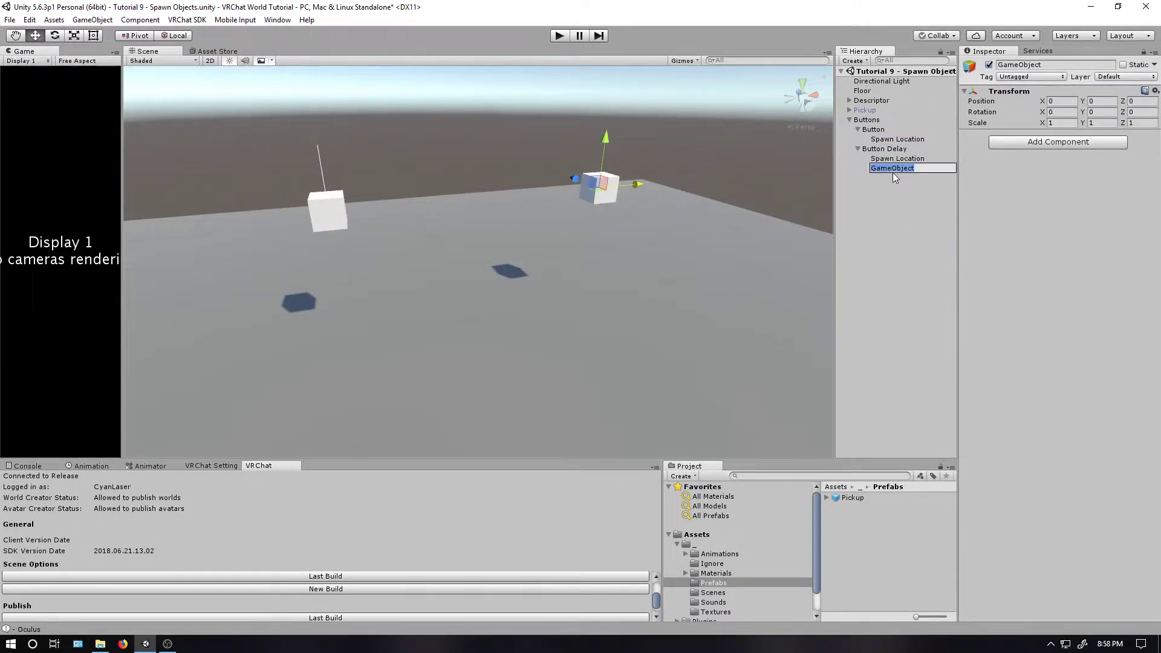
pyautogui.write('Sa')
pyautogui.press('Return')
pyautogui.click(1058, 142)
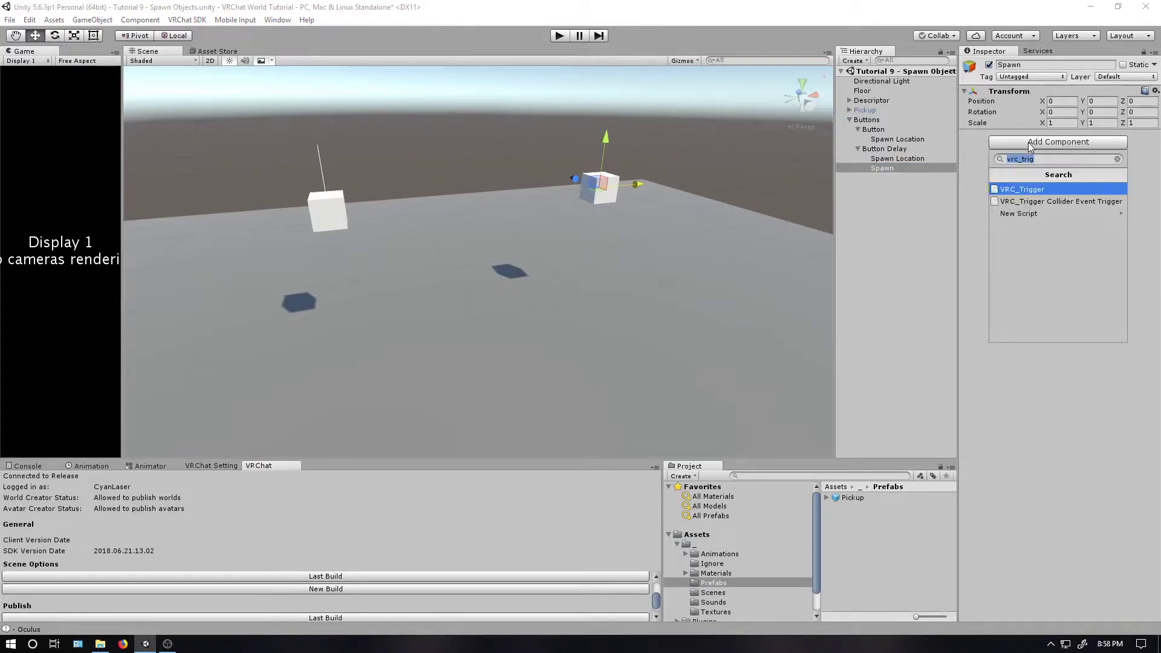
pyautogui.click(1048, 190)
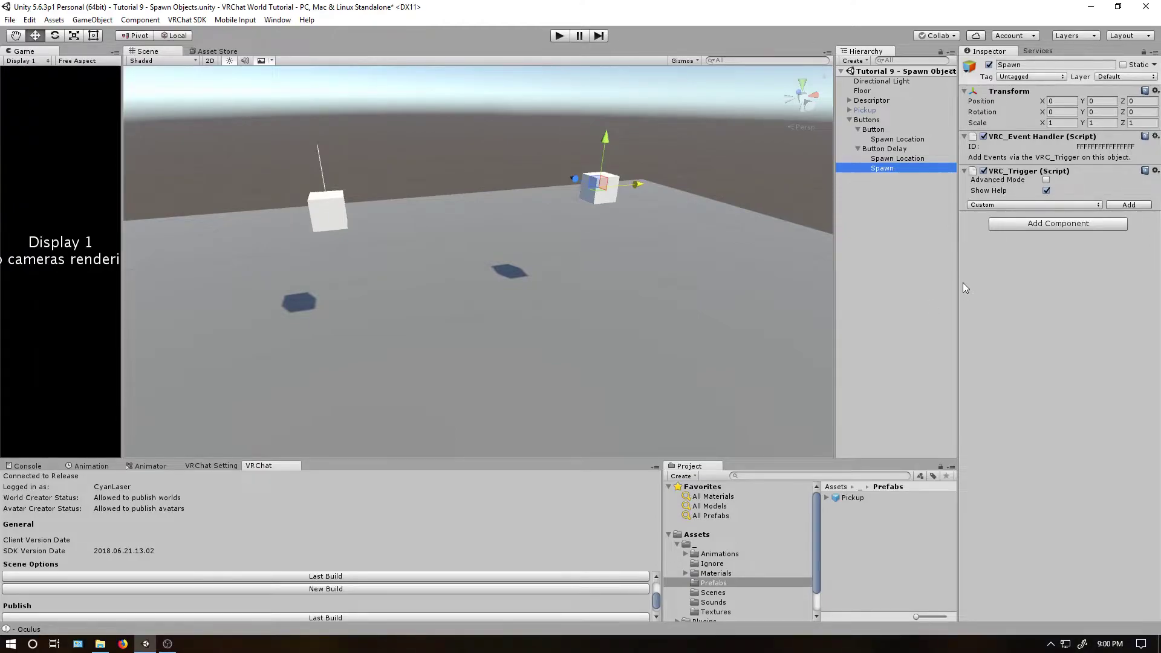
# Add an OnDisable trigger plus two Custom triggers named Spawn and Enable
pyautogui.click(1013, 205)
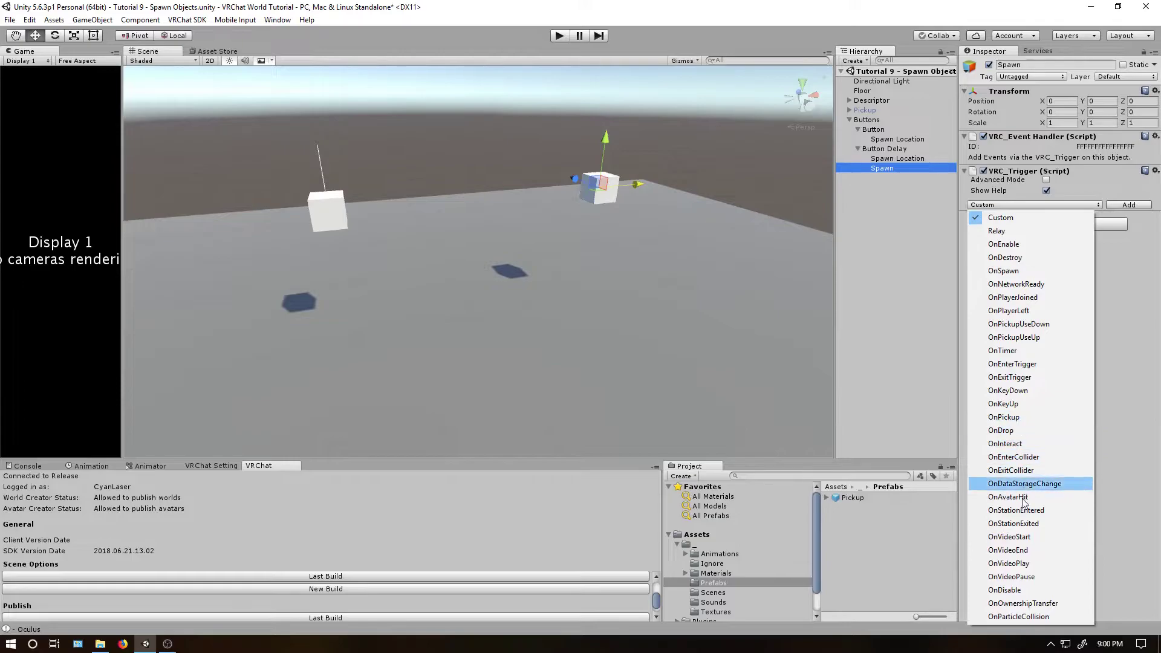
pyautogui.click(1016, 590)
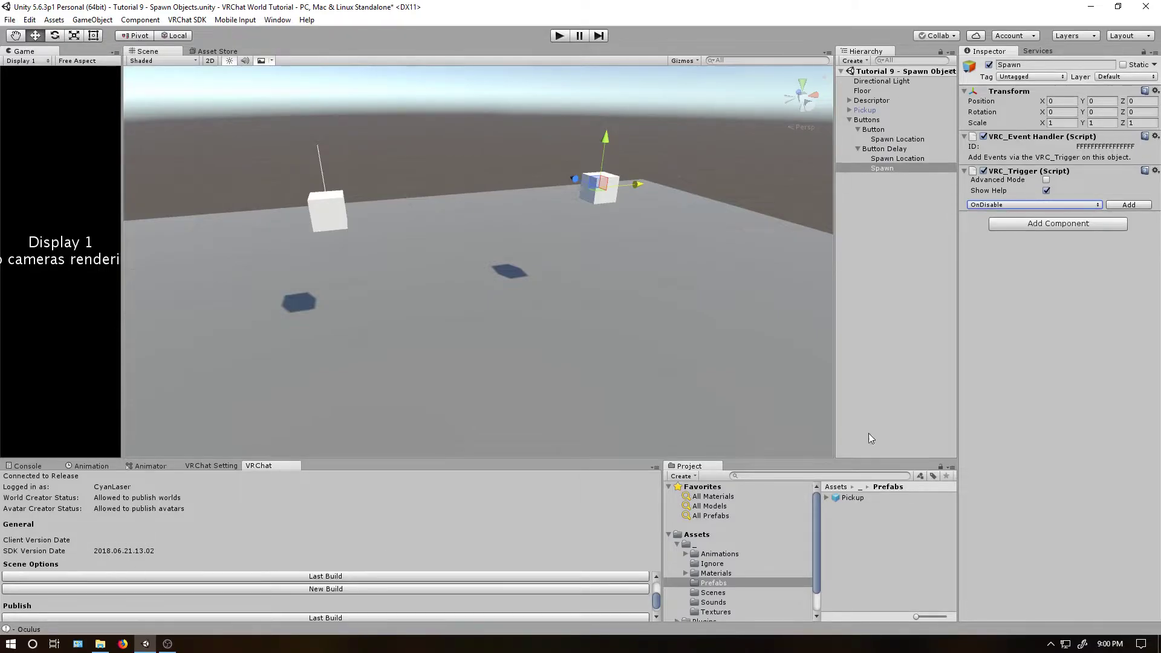
pyautogui.click(1128, 206)
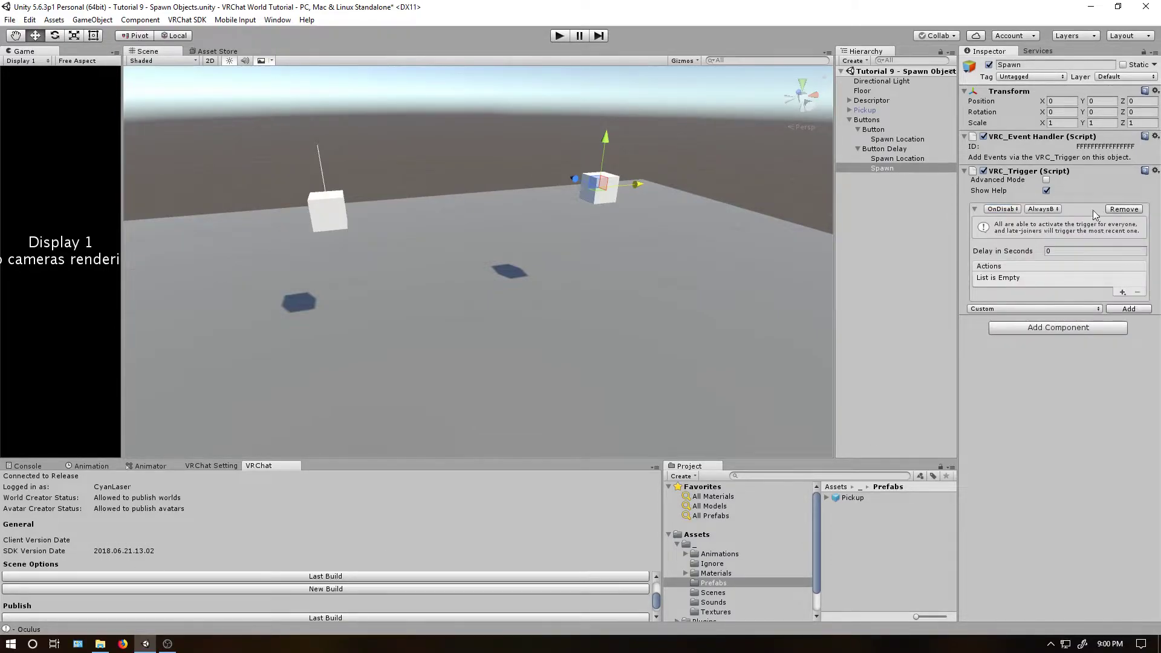
pyautogui.click(1116, 309)
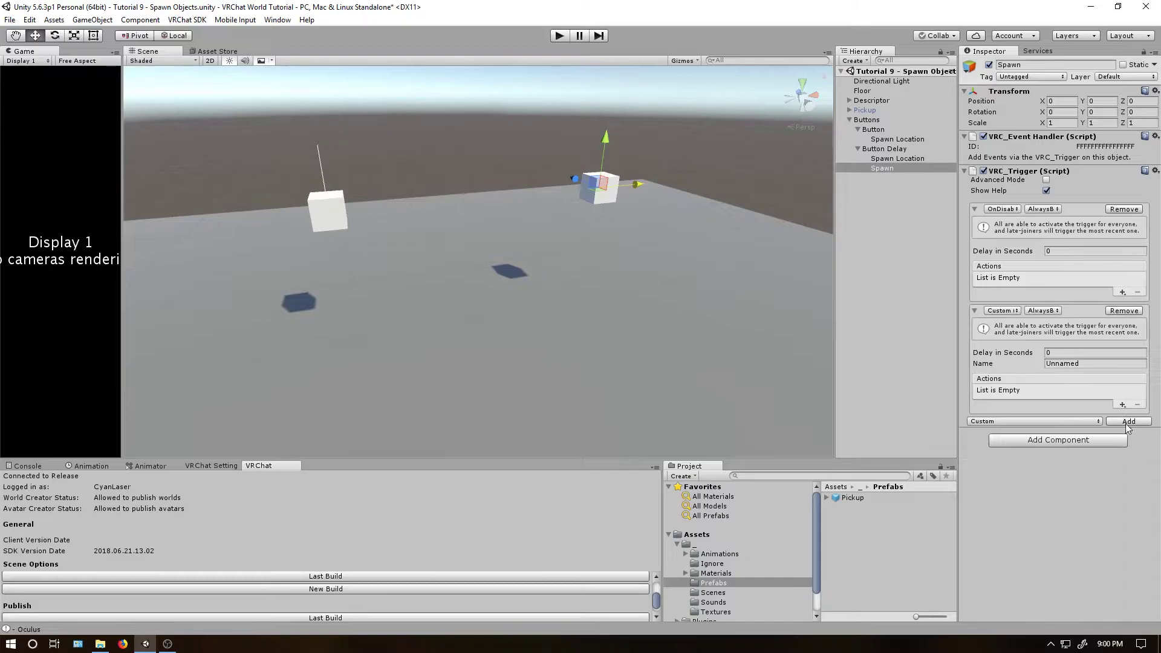
pyautogui.click(1128, 422)
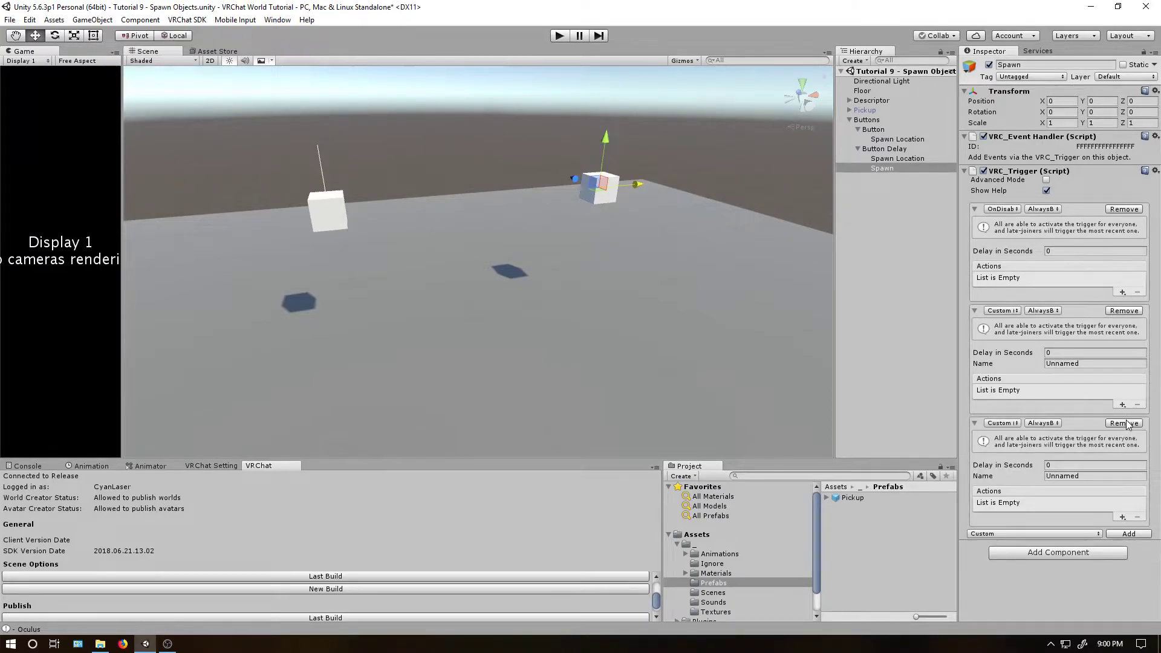
pyautogui.click(1086, 363)
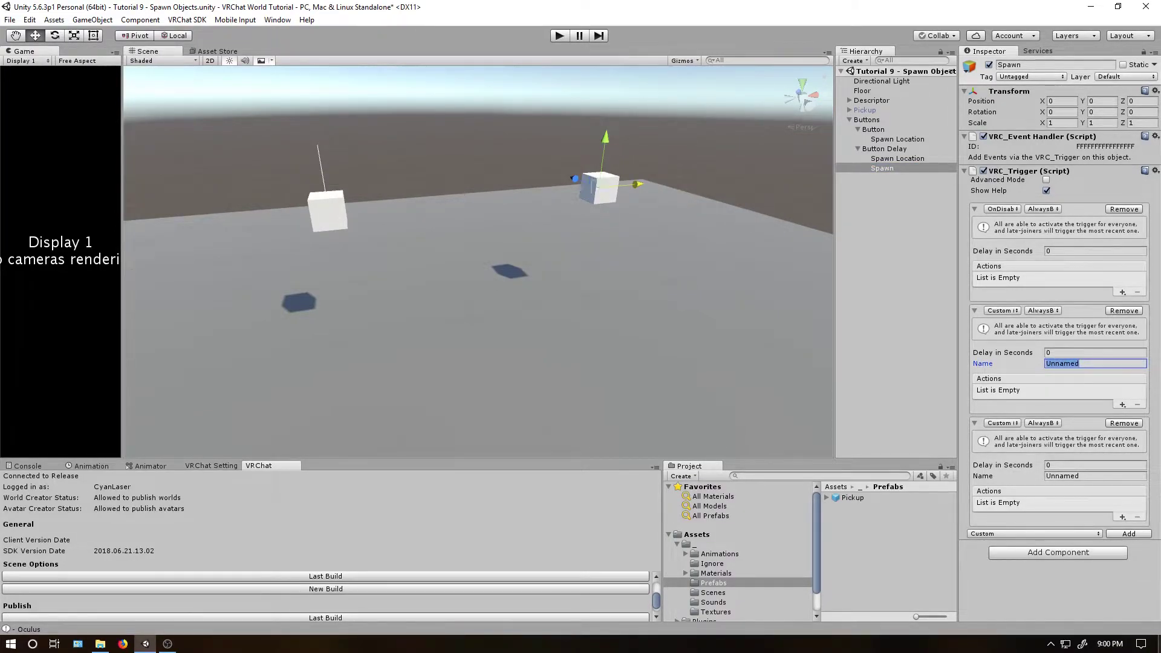
pyautogui.write('Spawn')
pyautogui.click(1083, 477)
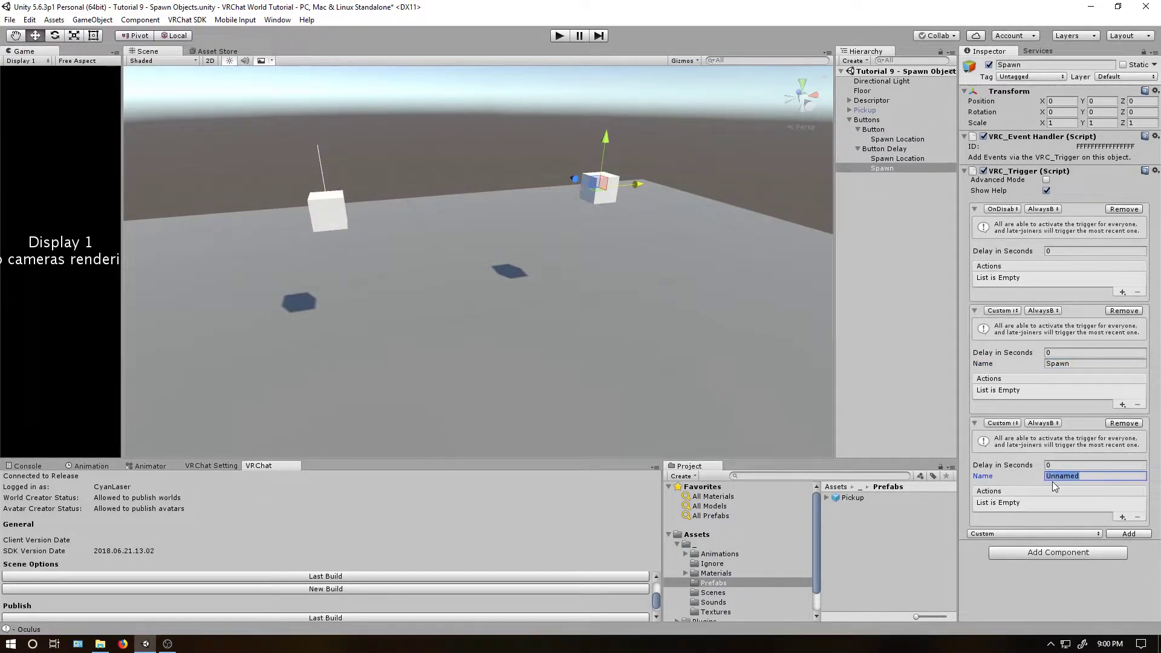
pyautogui.write('Enable')
pyautogui.hotkey('ctrl', 's')
# Add two ActivateCustomTrigger actions to the OnDisable trigger
pyautogui.click(1123, 292)
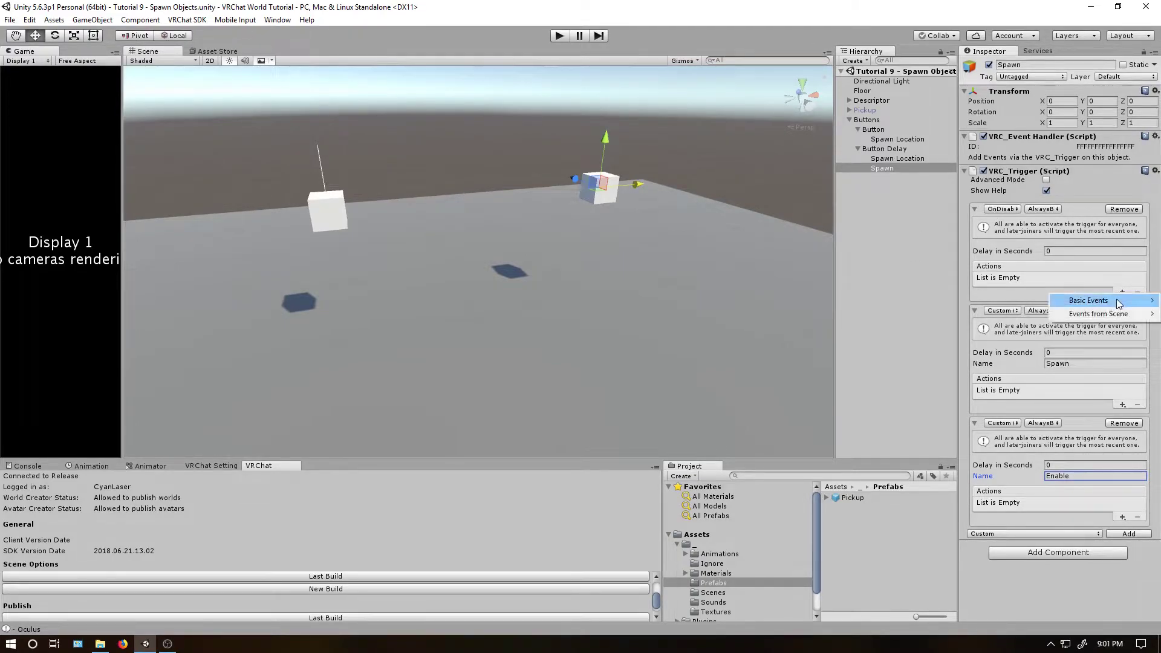
pyautogui.moveTo(1118, 302)
pyautogui.click(1012, 282)
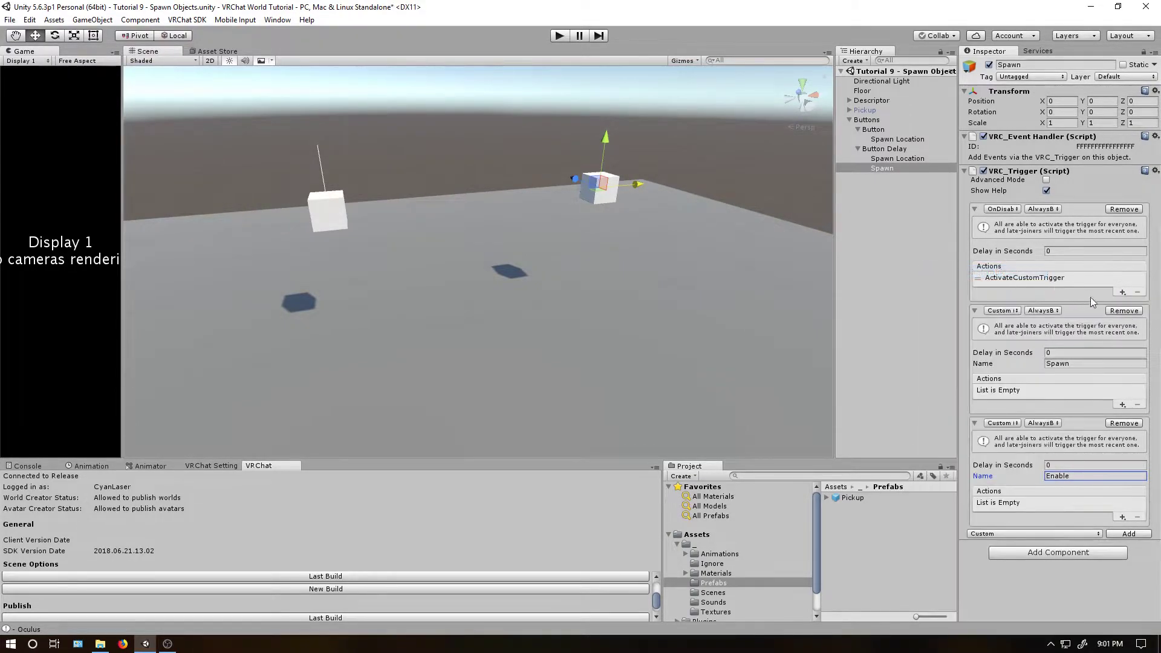
pyautogui.click(1121, 292)
pyautogui.moveTo(1115, 299)
pyautogui.click(1051, 283)
# Set both actions' receiver to the Spawn object, the first firing the Spawn custom trigger
pyautogui.click(1047, 278)
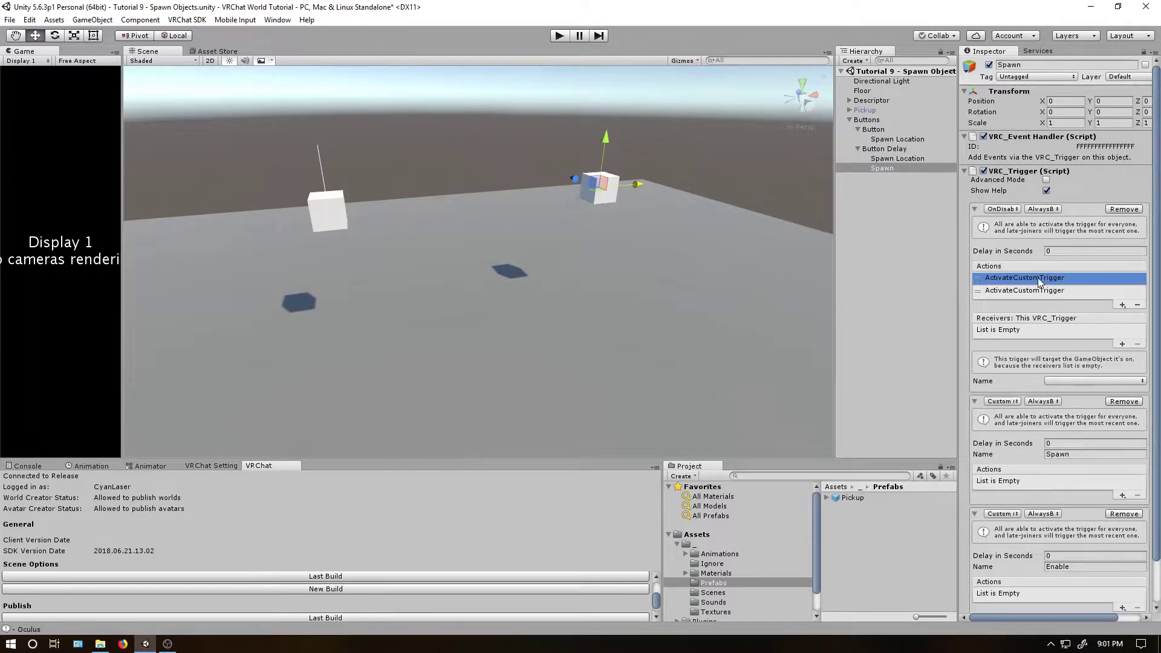
pyautogui.click(1121, 344)
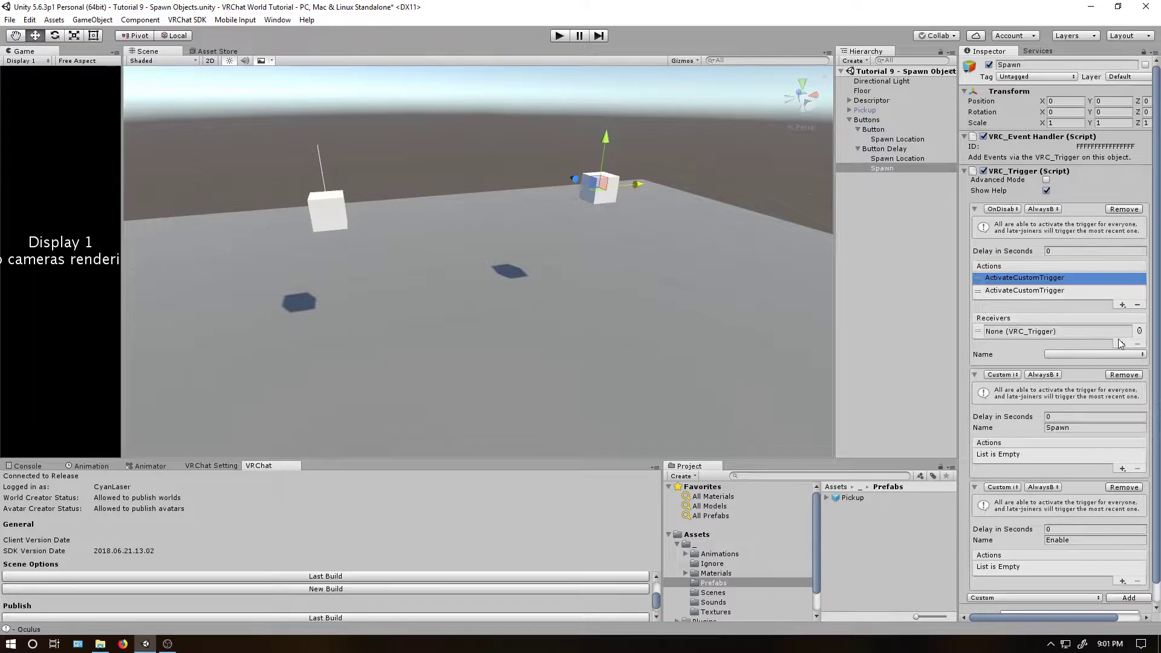
pyautogui.moveTo(883, 170); pyautogui.dragTo(1056, 332)
pyautogui.click(1071, 354)
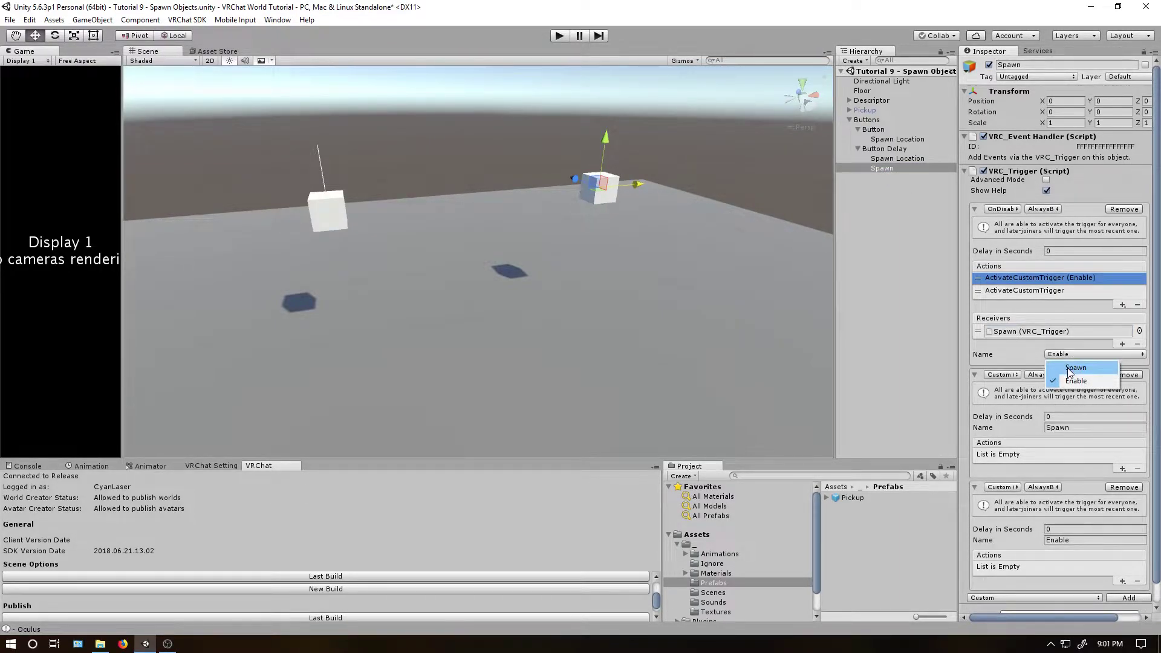
pyautogui.click(1070, 369)
pyautogui.click(1039, 292)
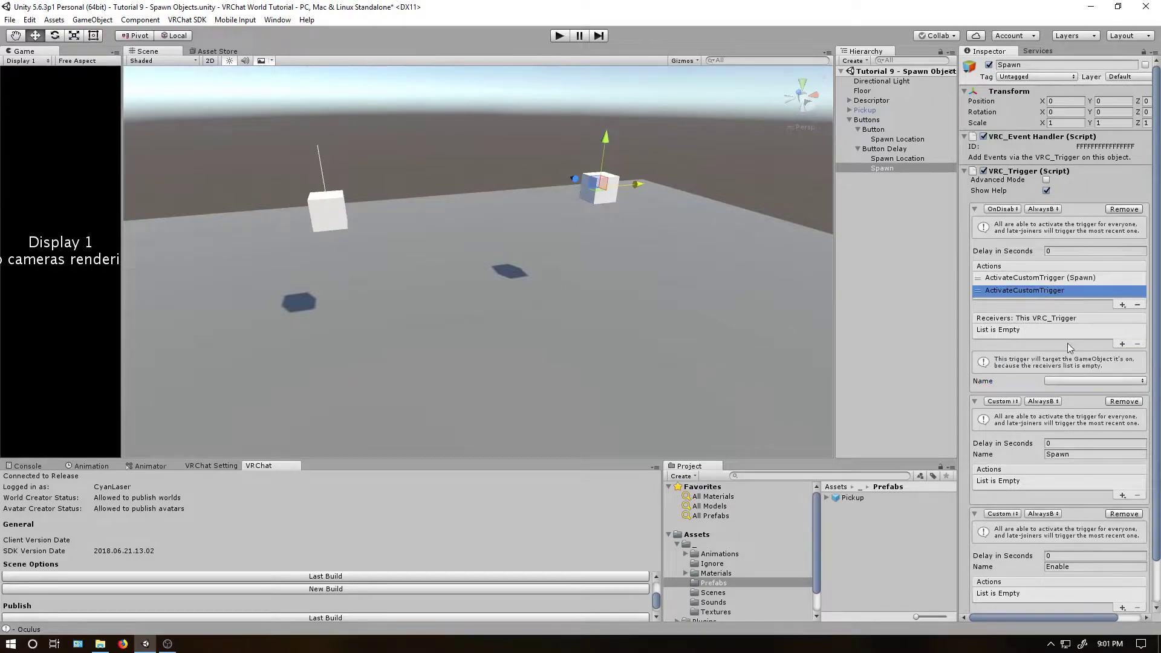
pyautogui.click(1120, 344)
pyautogui.moveTo(883, 169); pyautogui.dragTo(1050, 332)
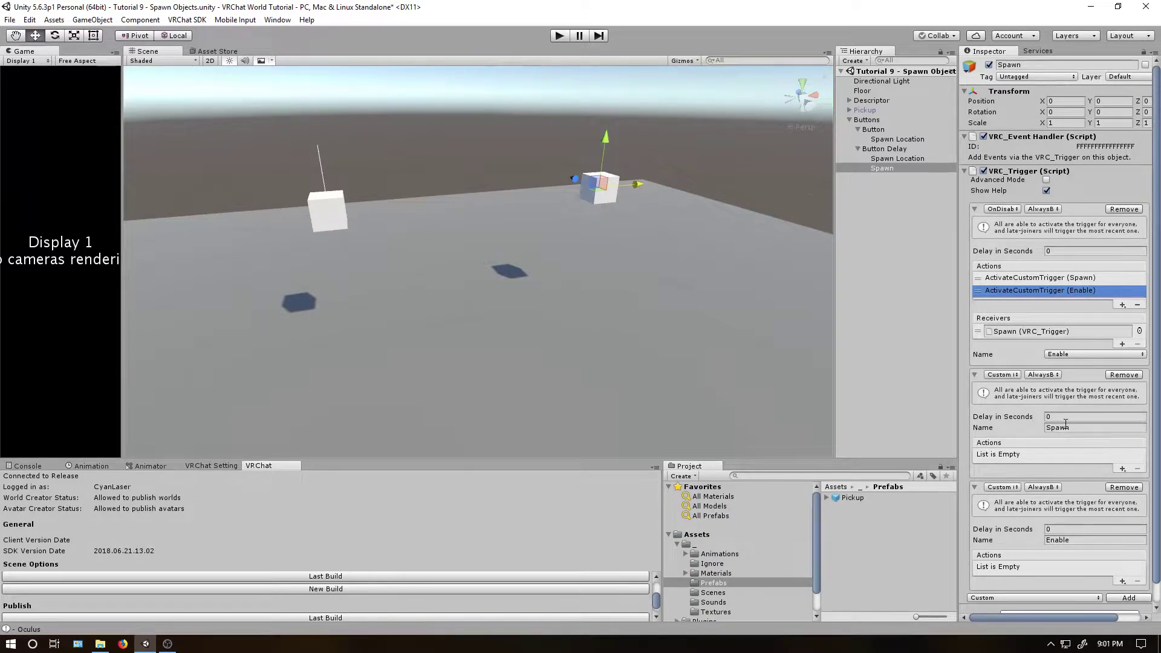
# Add a SpawnObject action to the Spawn trigger that spawns the Pickup prefab at Spawn Location
pyautogui.click(1123, 470)
pyautogui.moveTo(1118, 478)
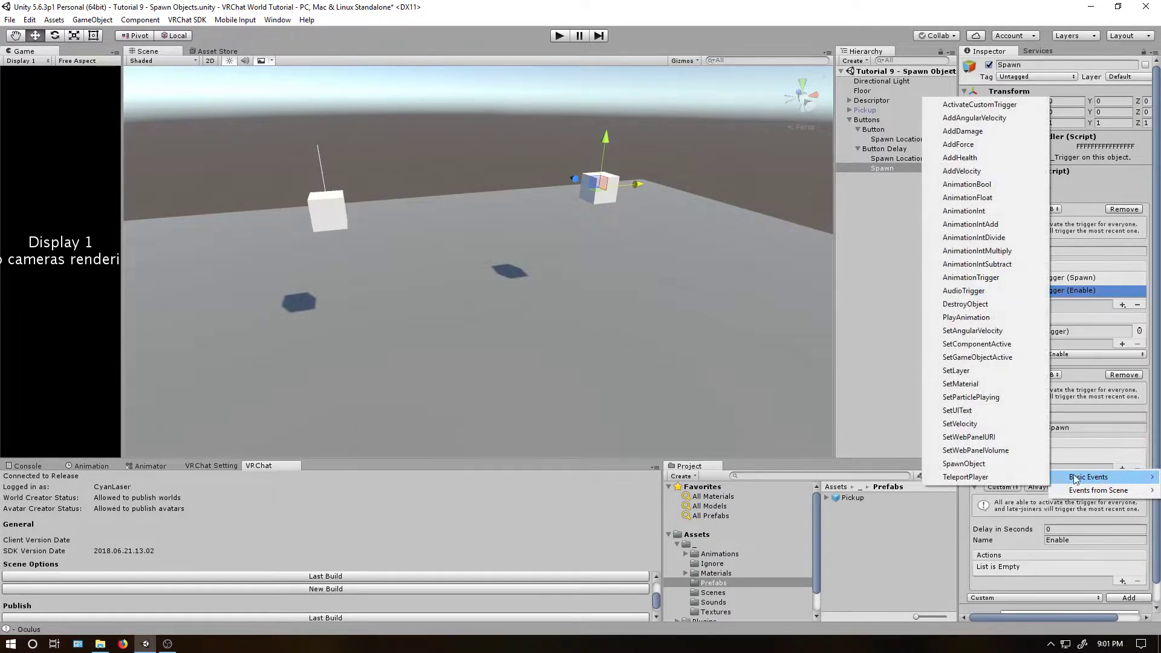
pyautogui.click(999, 465)
pyautogui.click(1025, 404)
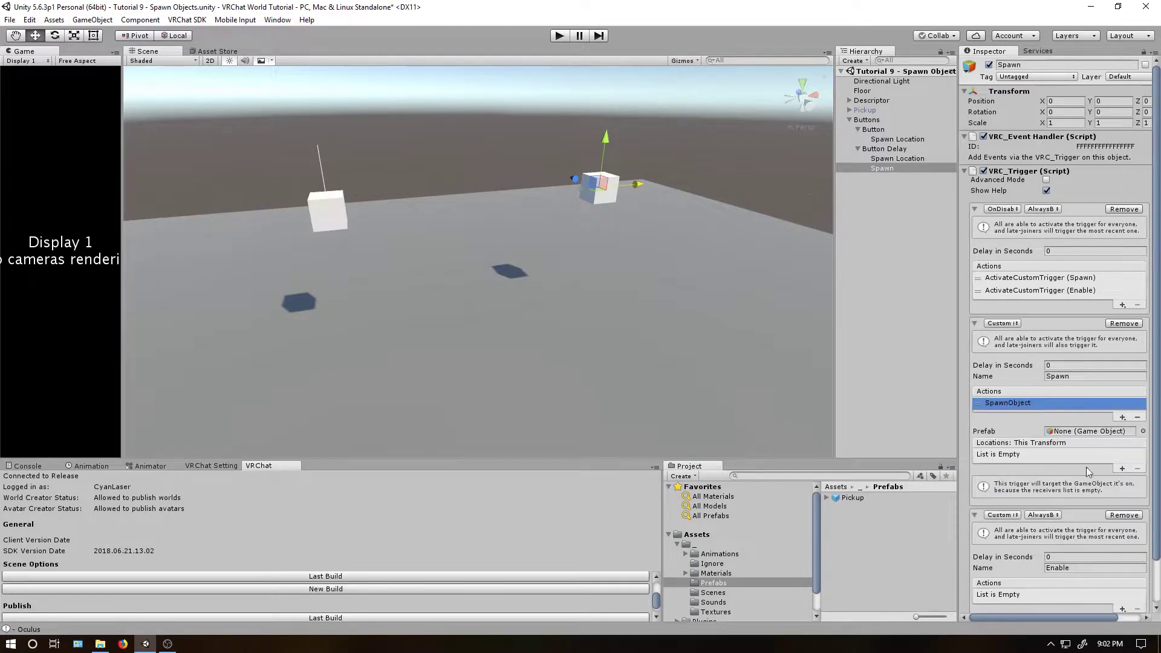
pyautogui.moveTo(851, 498); pyautogui.dragTo(1074, 436)
pyautogui.click(1123, 470)
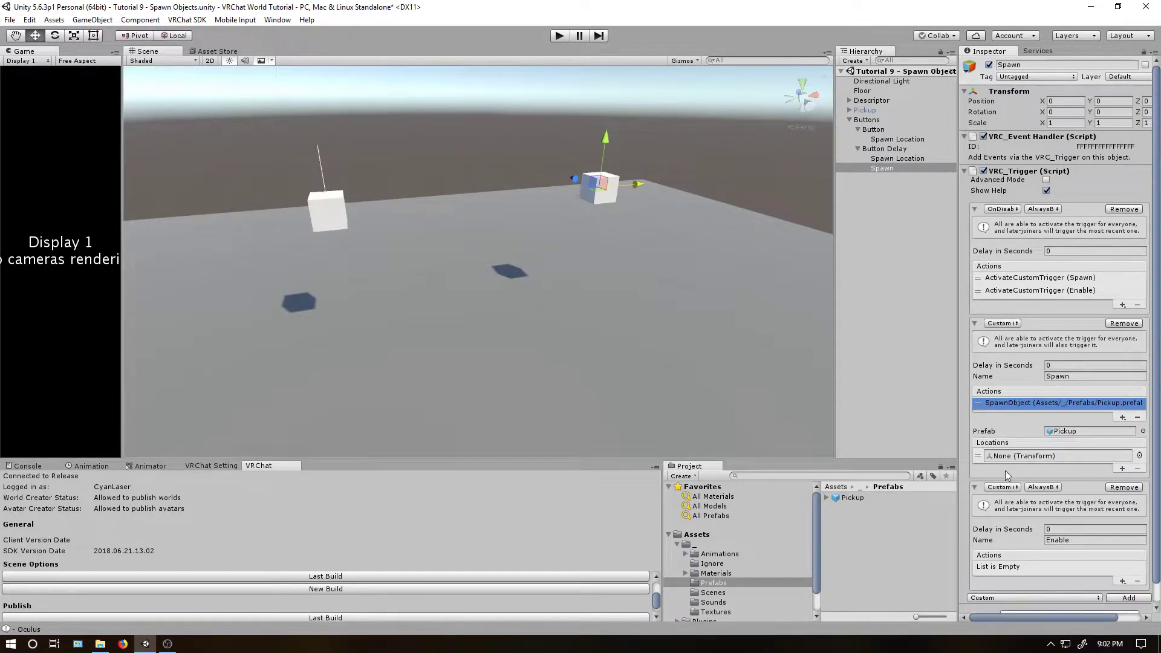
pyautogui.moveTo(883, 160); pyautogui.dragTo(1025, 458)
# Give the Enable trigger a SetGameObjectActive True action with a 2-second delay
pyautogui.click(1123, 581)
pyautogui.moveTo(1116, 591)
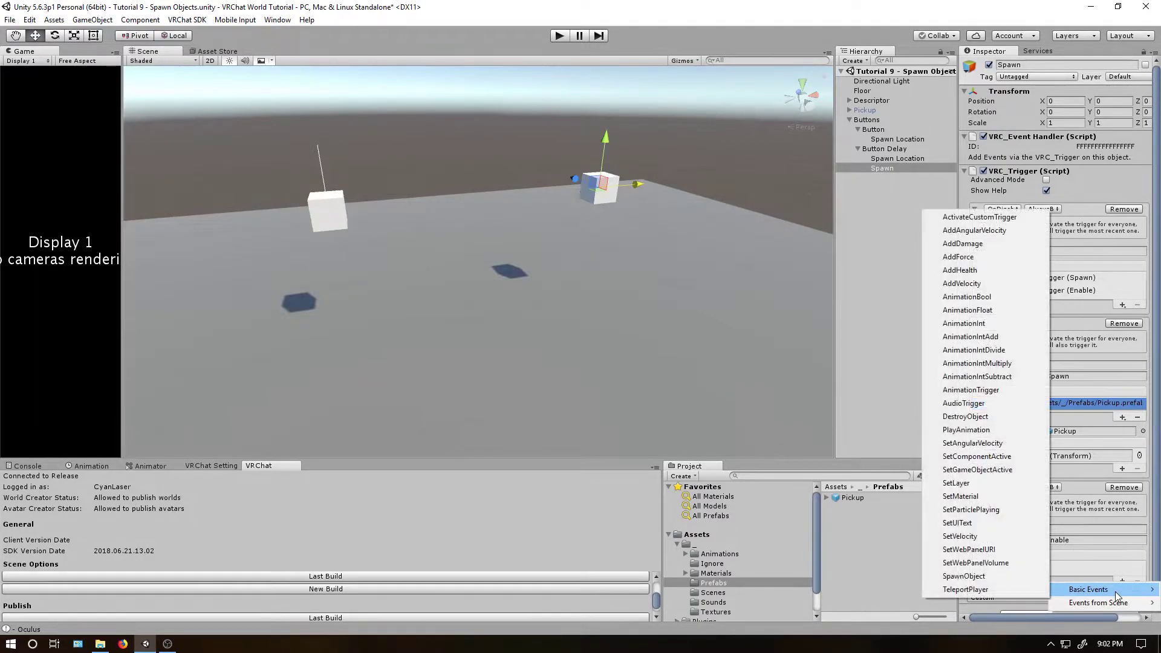
pyautogui.click(996, 469)
pyautogui.click(1014, 518)
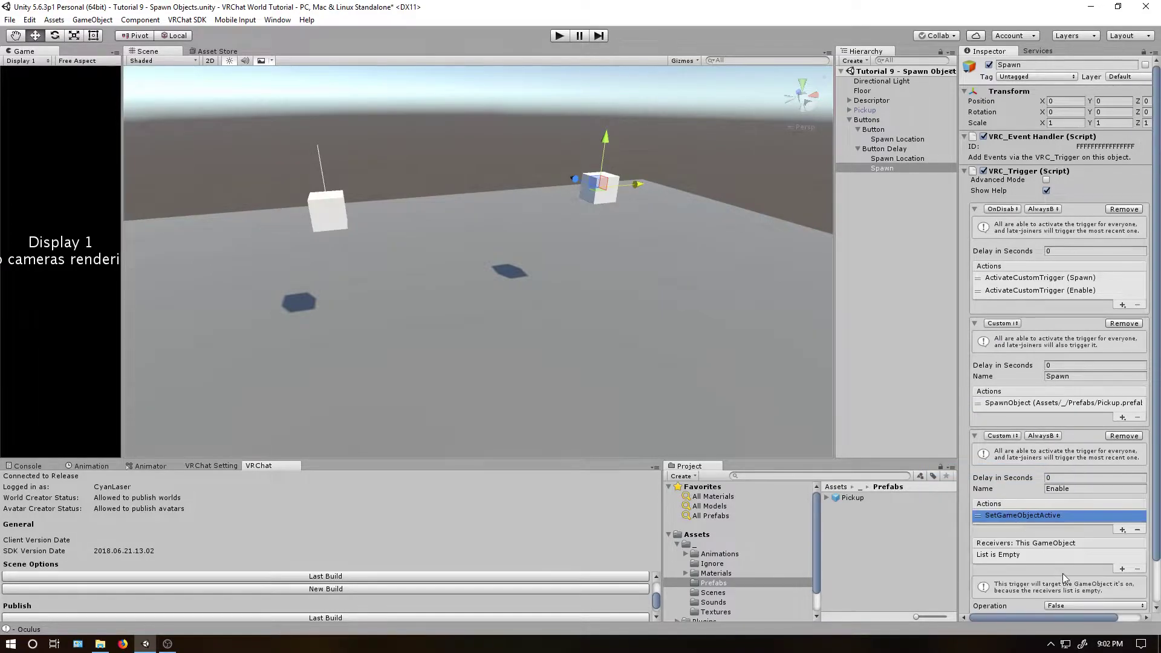
pyautogui.click(1071, 608)
pyautogui.click(1074, 593)
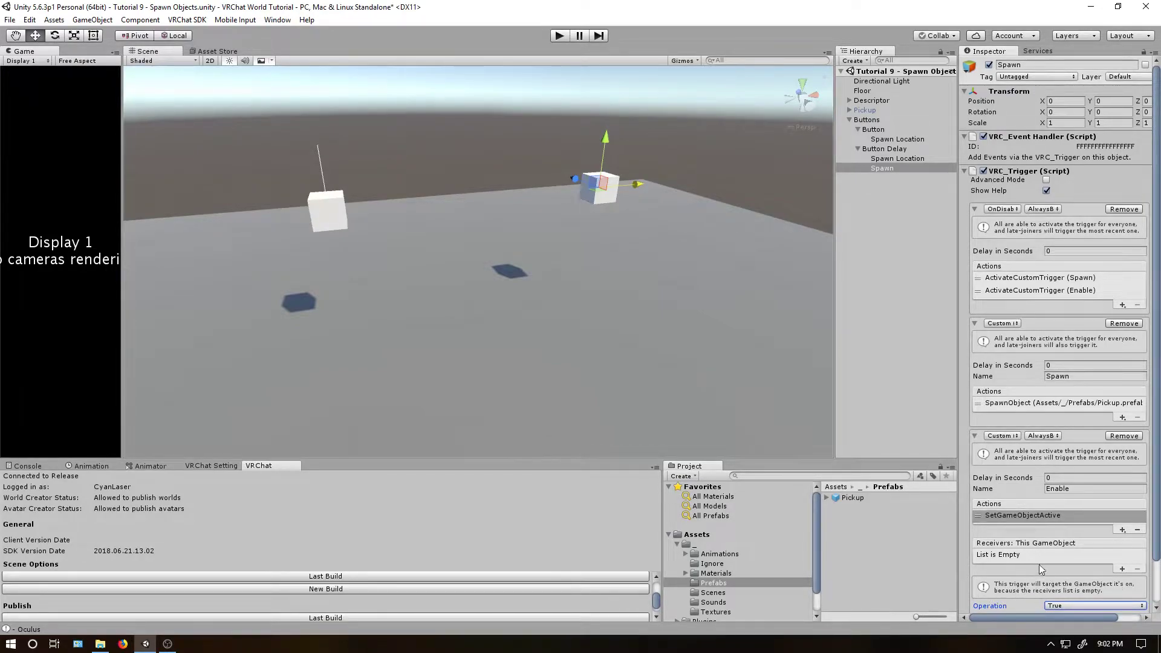
pyautogui.click(1066, 478)
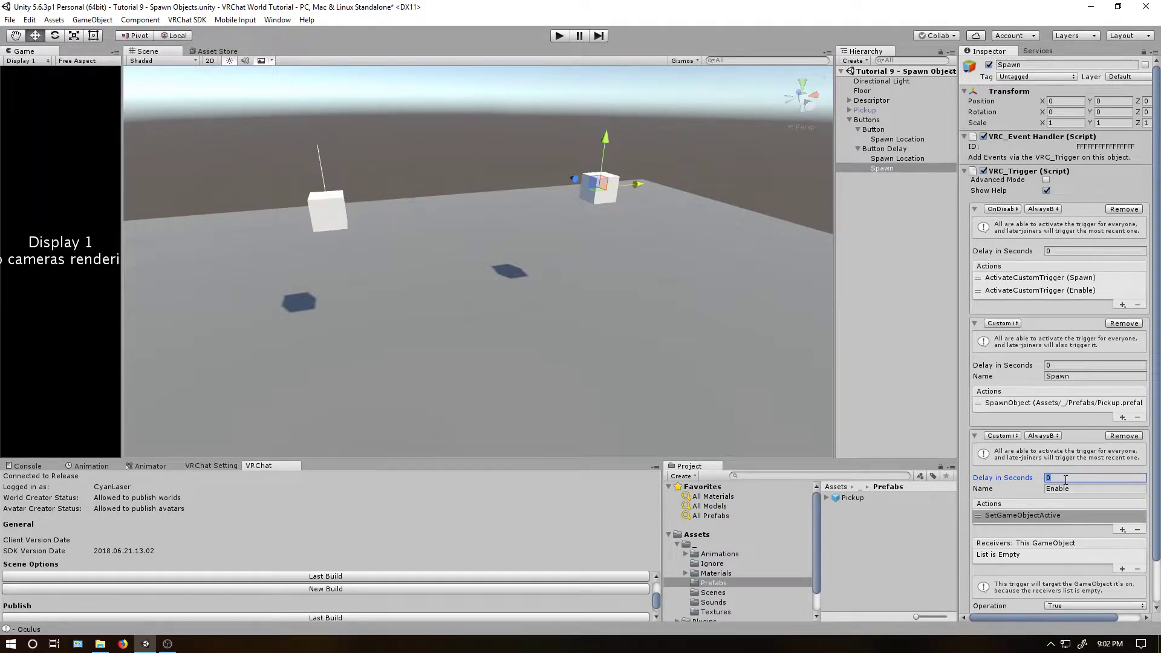
pyautogui.write('2')
# Turn on Advanced Mode and switch the first and Enable triggers' broadcast from AlwaysBufferOne to Local
pyautogui.click(1046, 180)
pyautogui.click(1042, 210)
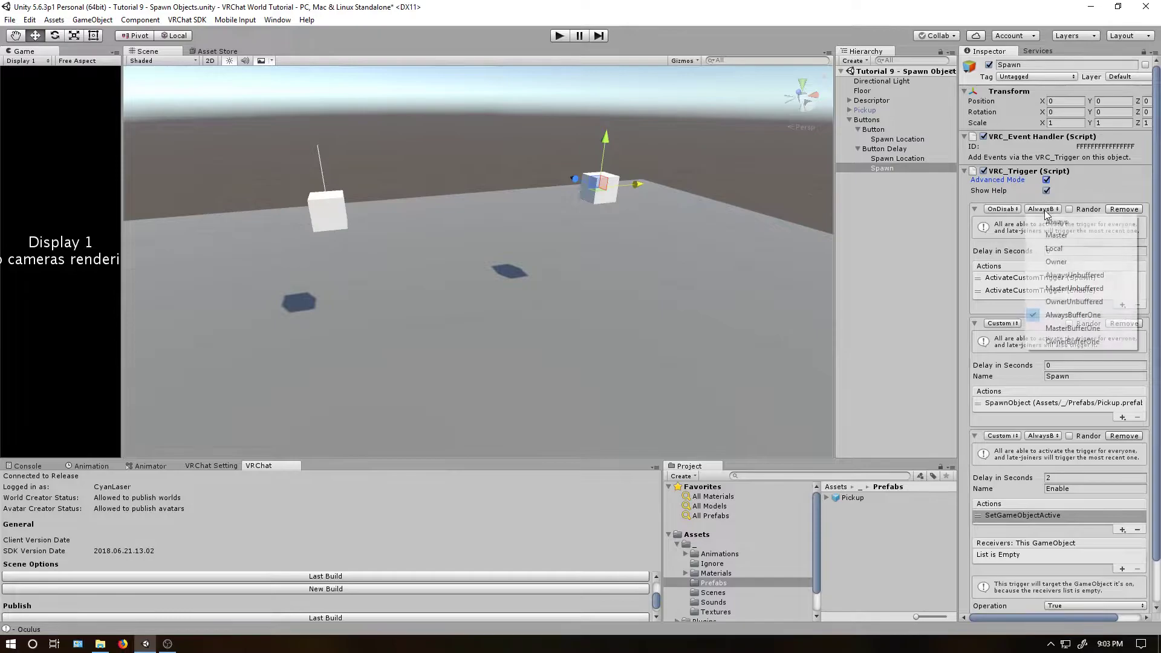
pyautogui.click(1054, 248)
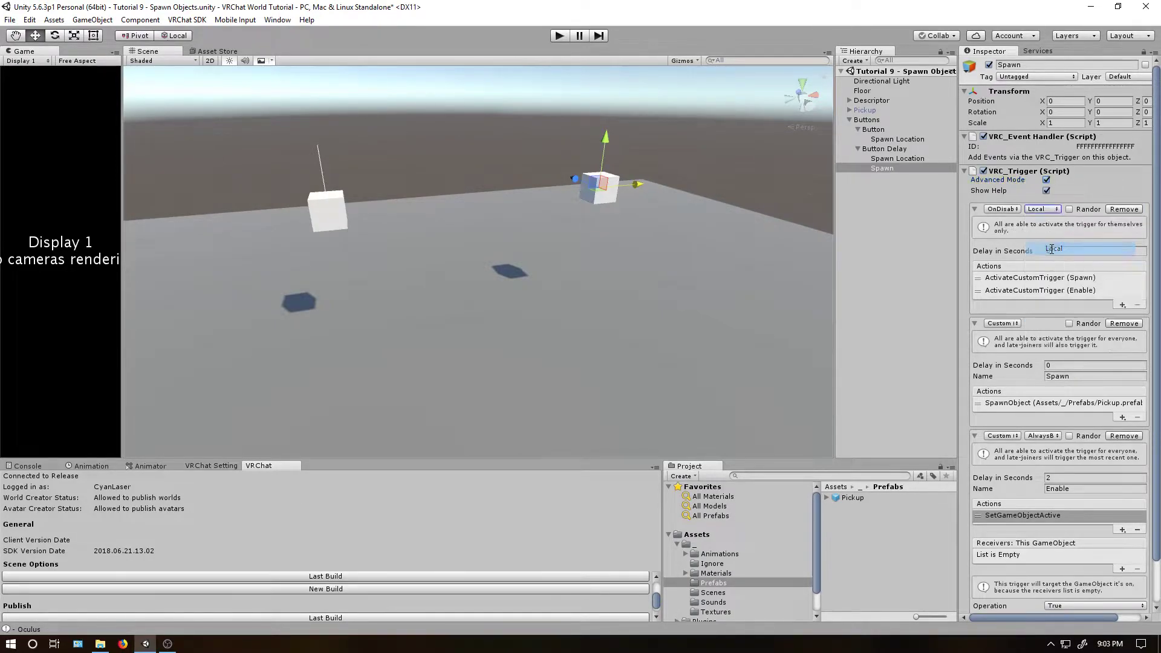
pyautogui.click(1043, 436)
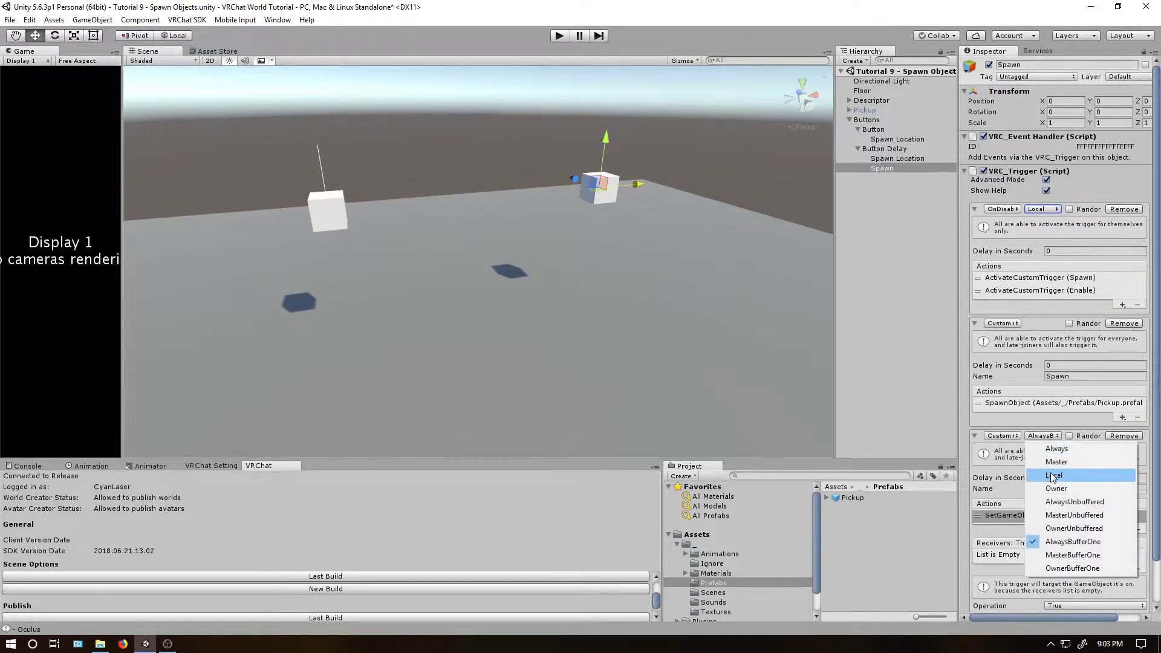
pyautogui.click(1054, 475)
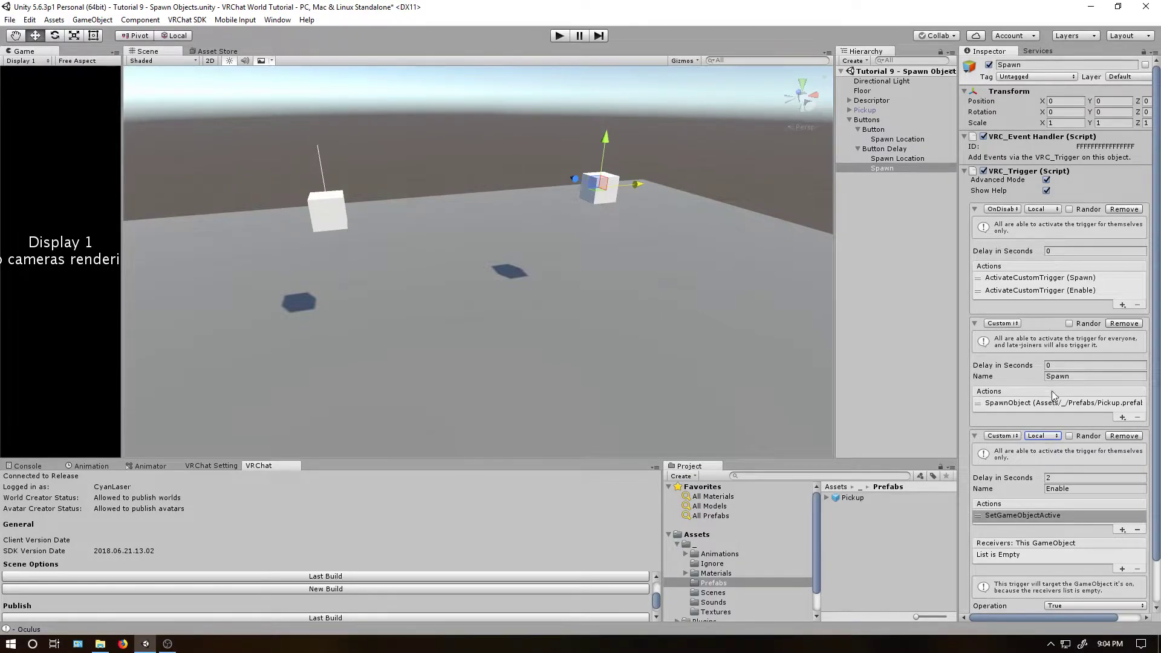
pyautogui.click(1046, 278)
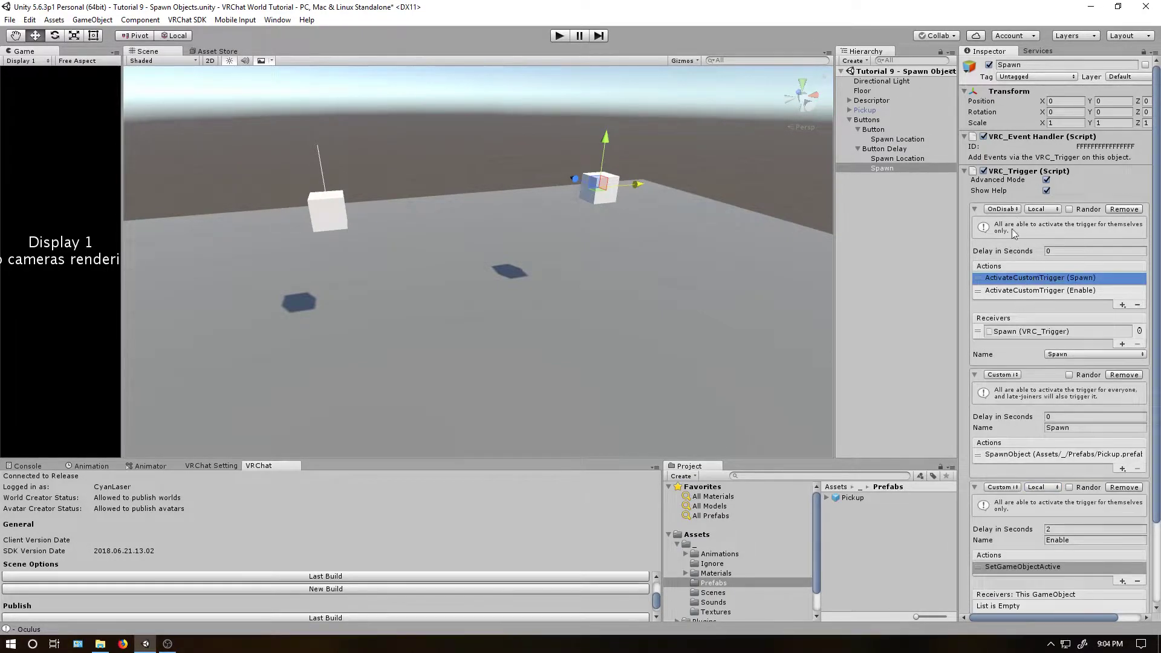
pyautogui.click(1036, 291)
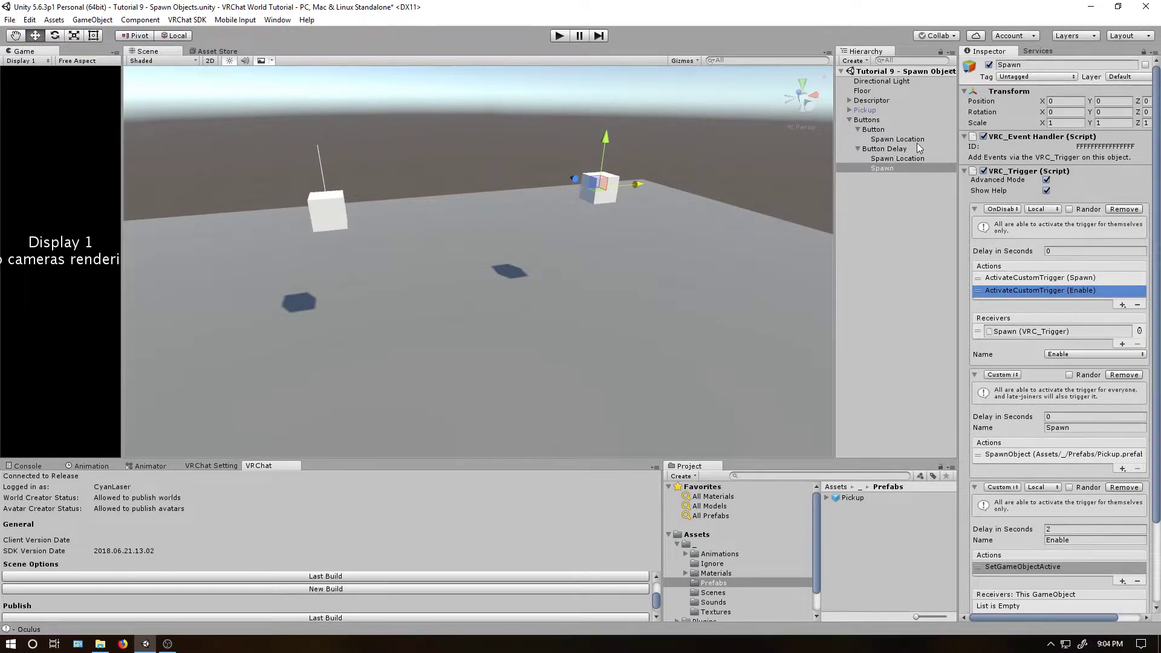
# Give Button Delay's interact trigger a SetGameObjectActive False action on Spawn, broadcast Local
pyautogui.click(899, 149)
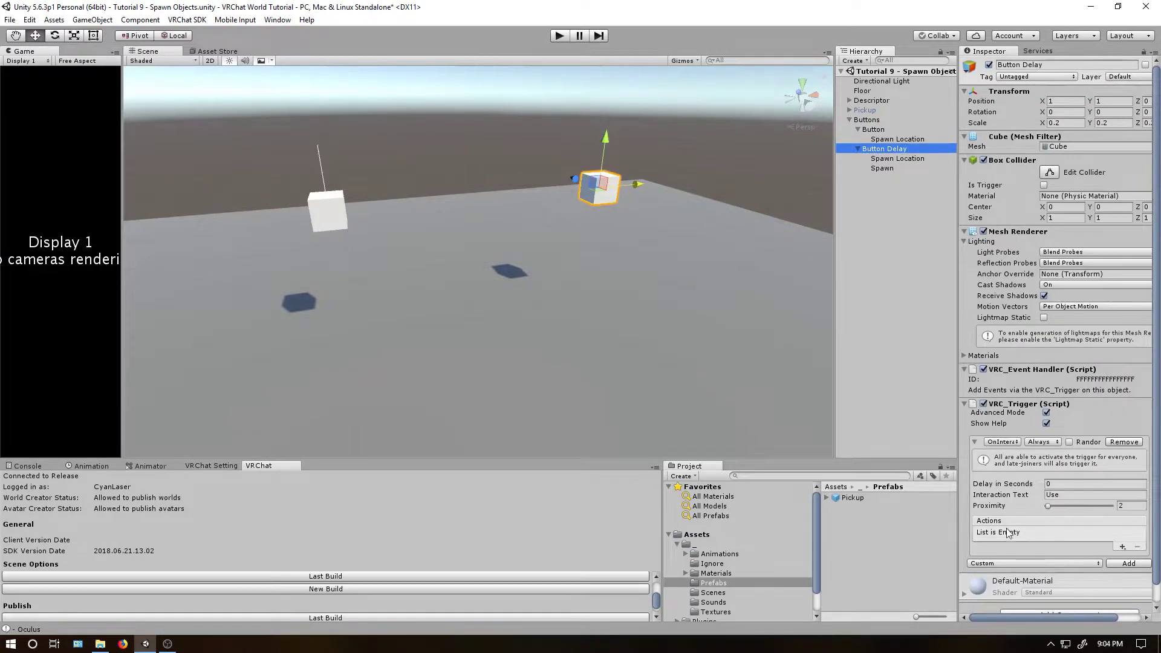
pyautogui.click(1122, 546)
pyautogui.moveTo(1122, 561)
pyautogui.click(975, 436)
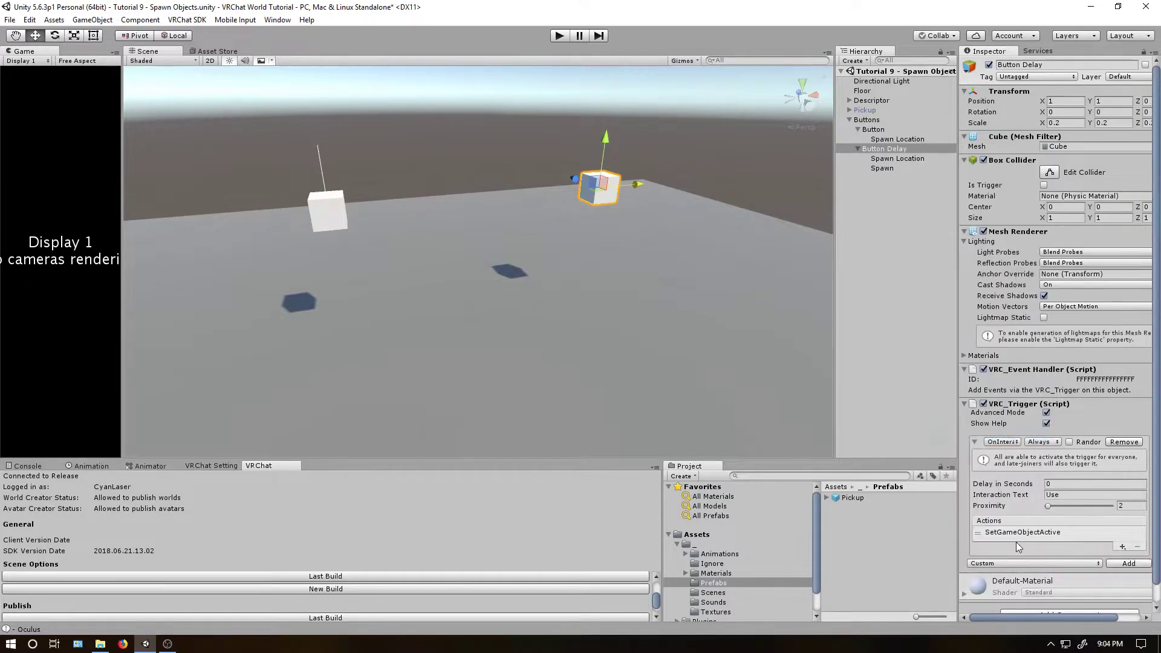
pyautogui.click(1022, 532)
pyautogui.scroll(-3, 1031, 535)
pyautogui.click(1064, 551)
pyautogui.click(1069, 564)
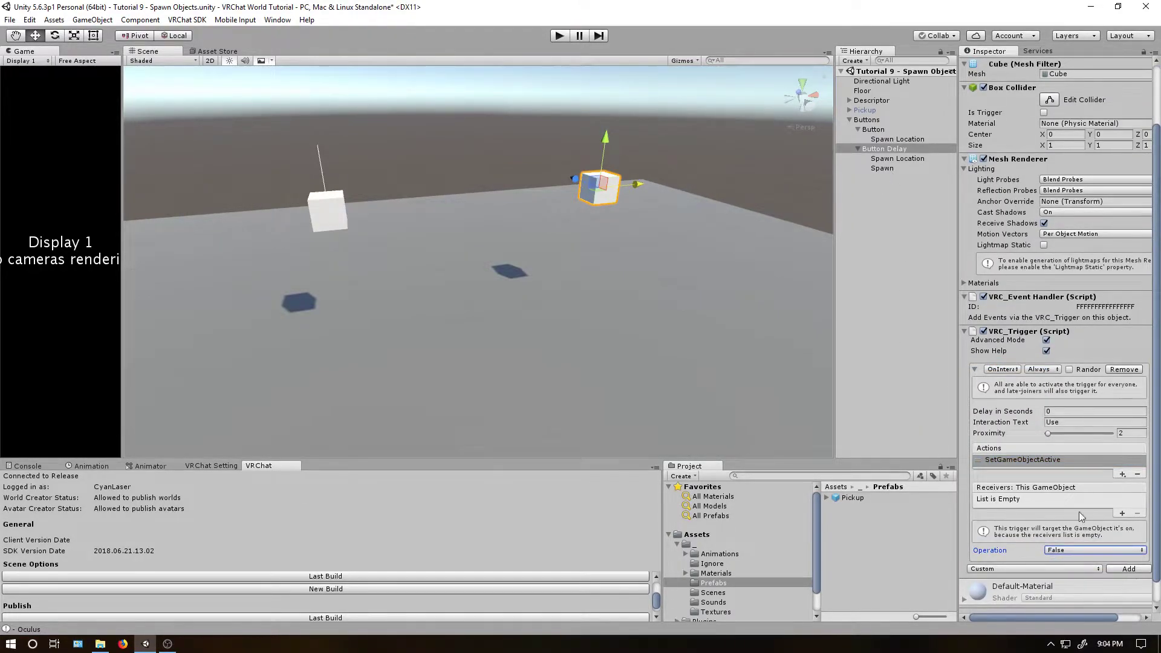
pyautogui.click(1122, 513)
pyautogui.moveTo(882, 168); pyautogui.dragTo(1027, 502)
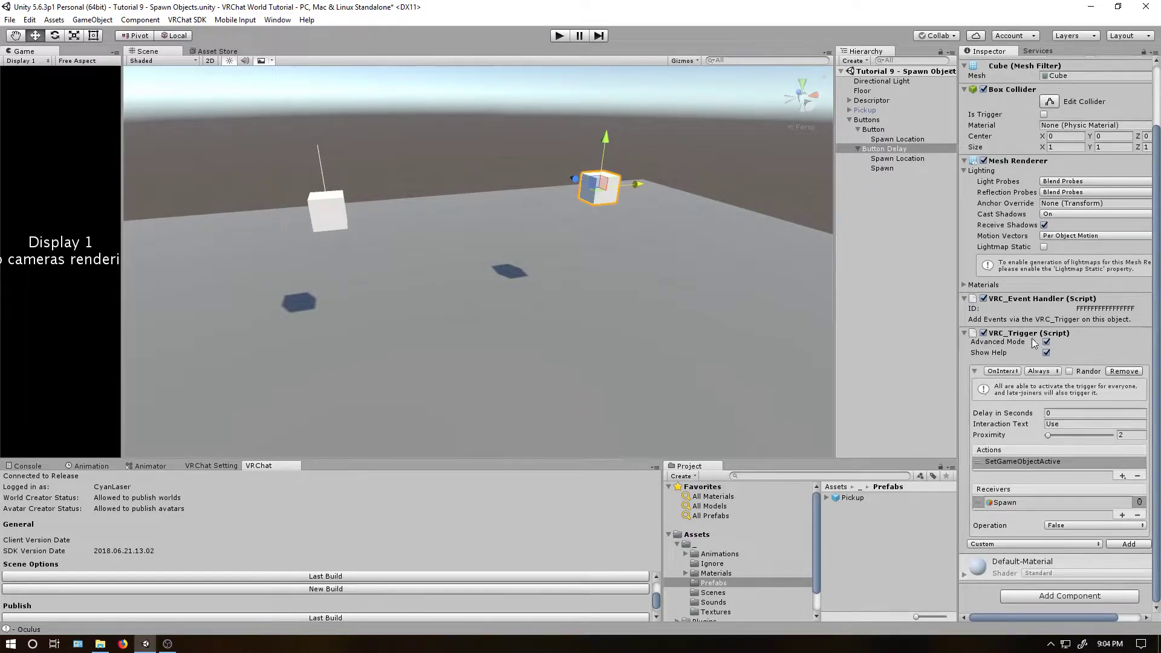
pyautogui.click(1039, 372)
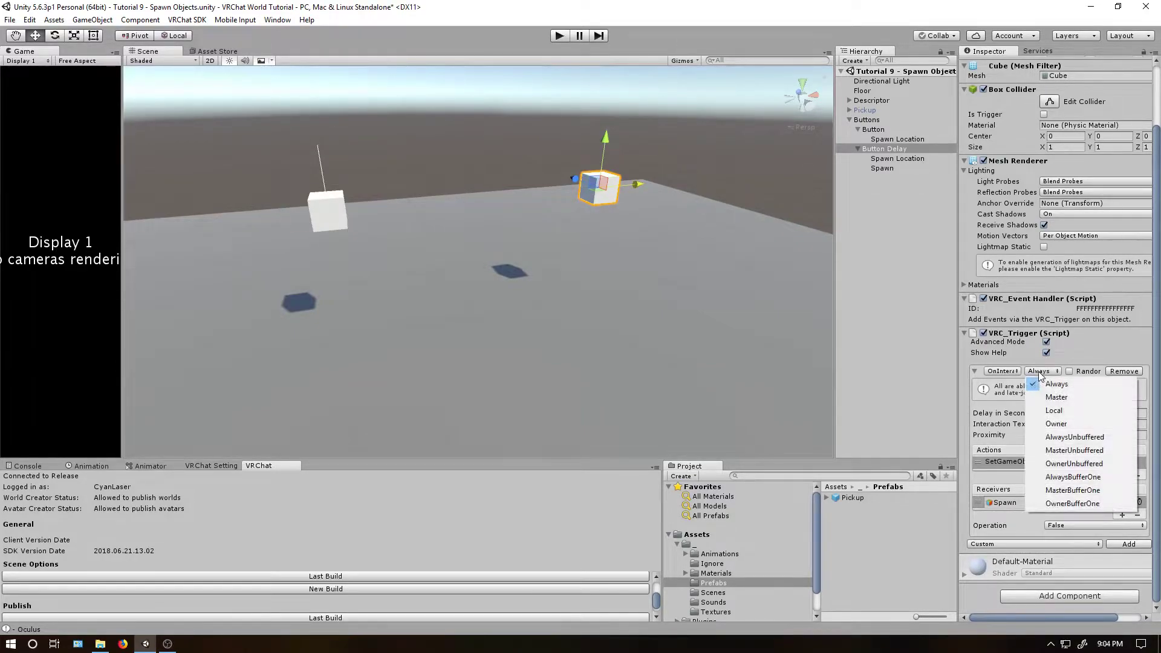
pyautogui.click(1053, 405)
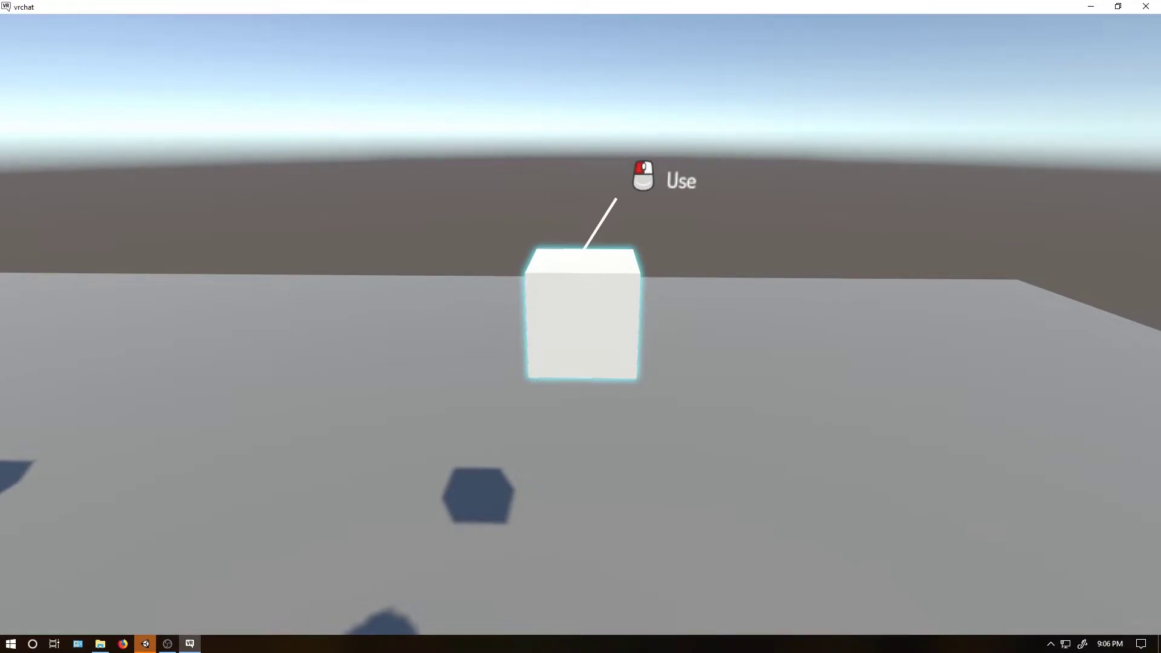
# Use the button cube three times in VRChat to spawn three sets of pickups
pyautogui.click(580, 326)
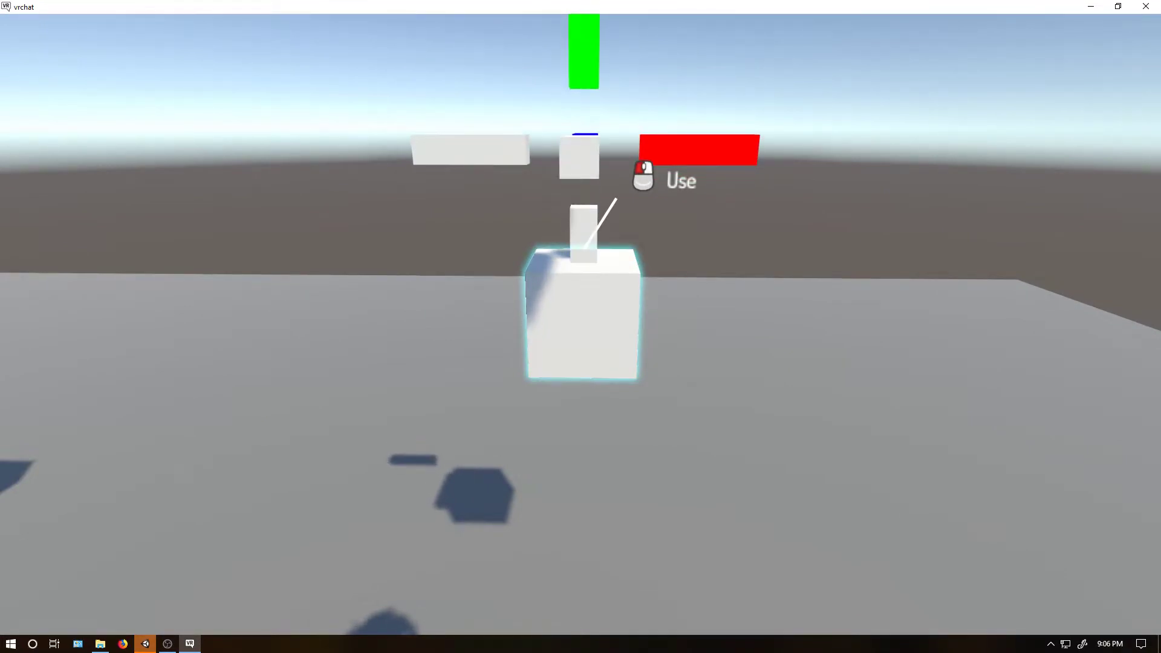
pyautogui.click(581, 327)
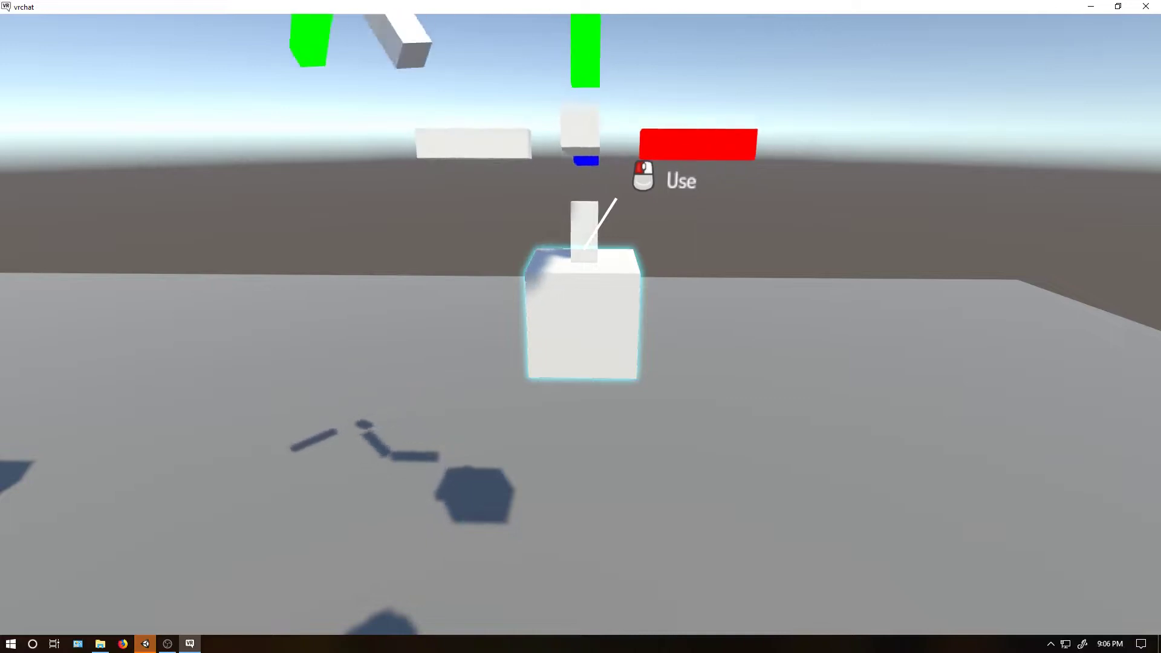
pyautogui.click(581, 327)
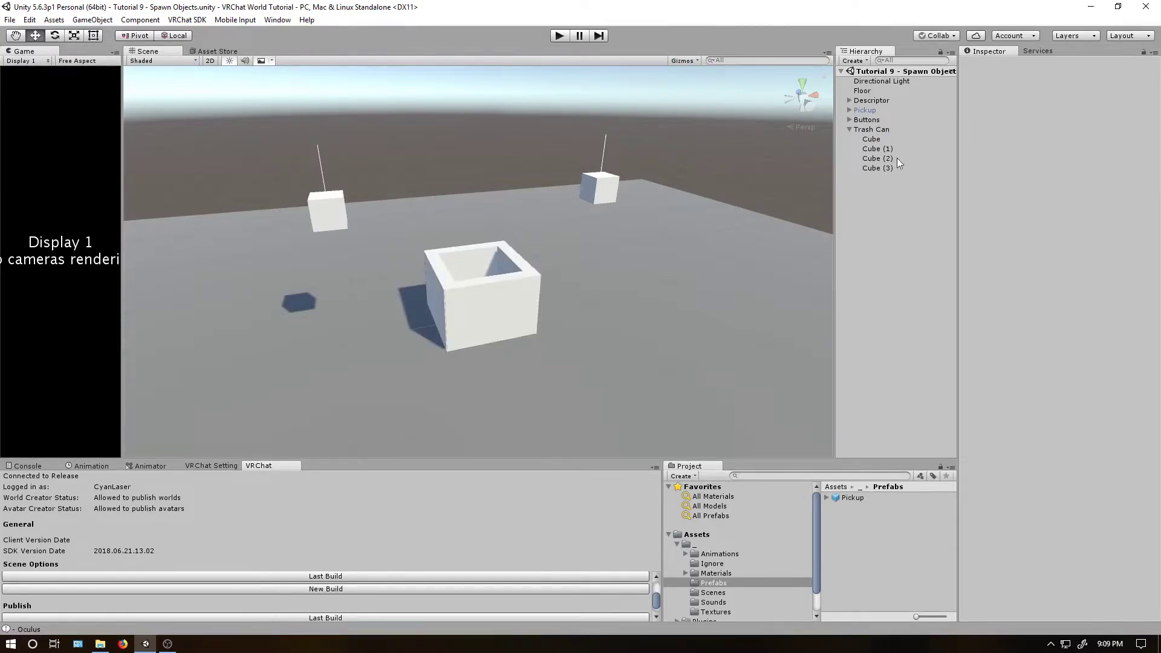
pyautogui.click(871, 129)
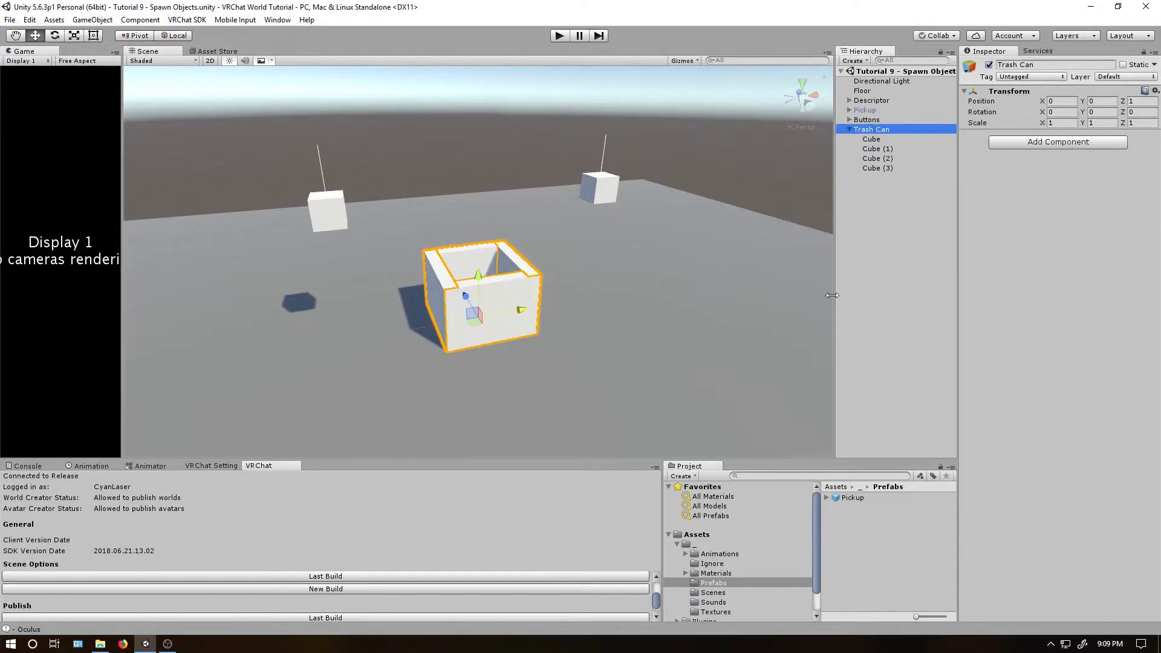
pyautogui.click(878, 139)
pyautogui.click(879, 149)
pyautogui.click(878, 159)
pyautogui.click(881, 169)
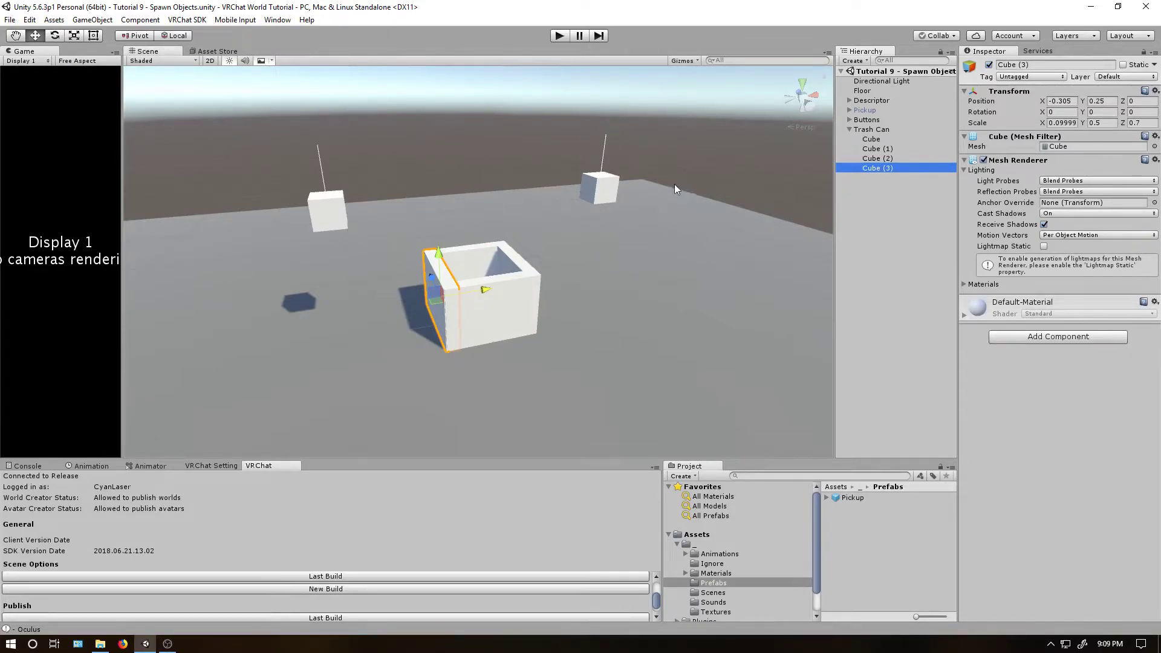
pyautogui.click(883, 199)
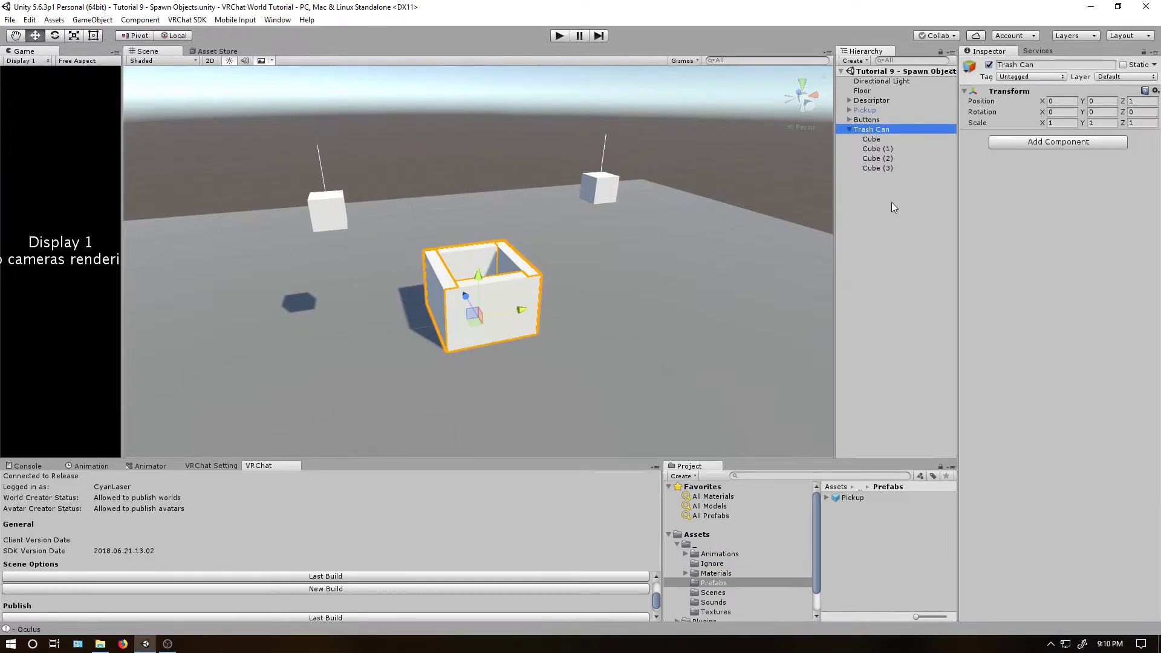
pyautogui.click(1118, 77)
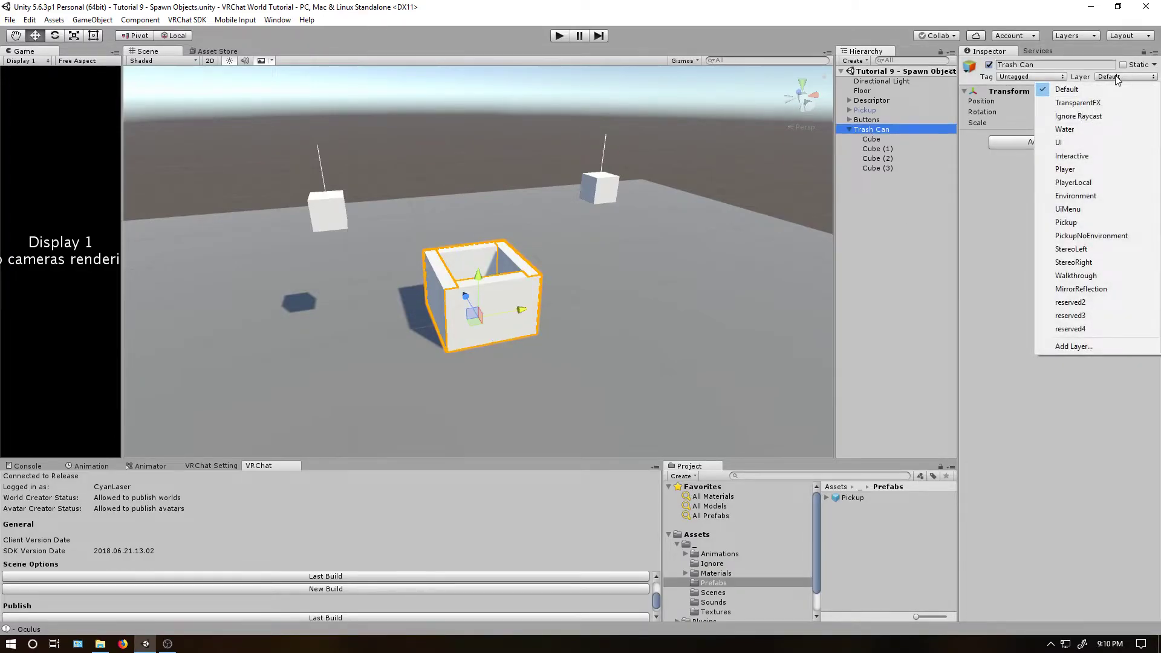
pyautogui.click(1088, 92)
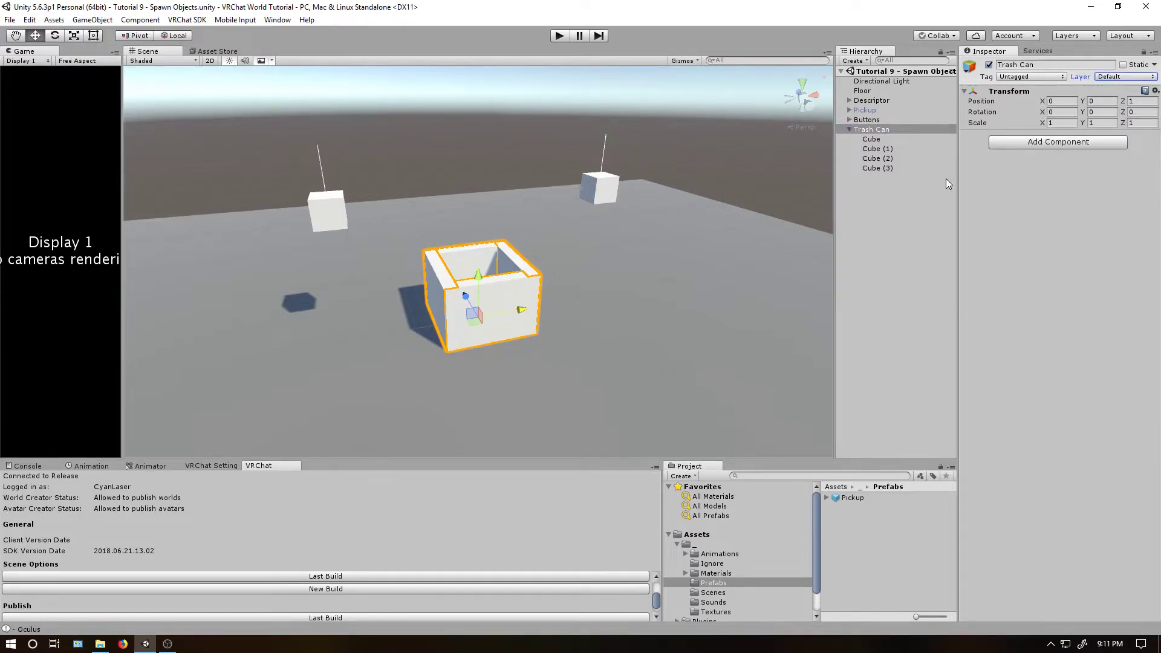
pyautogui.click(1114, 79)
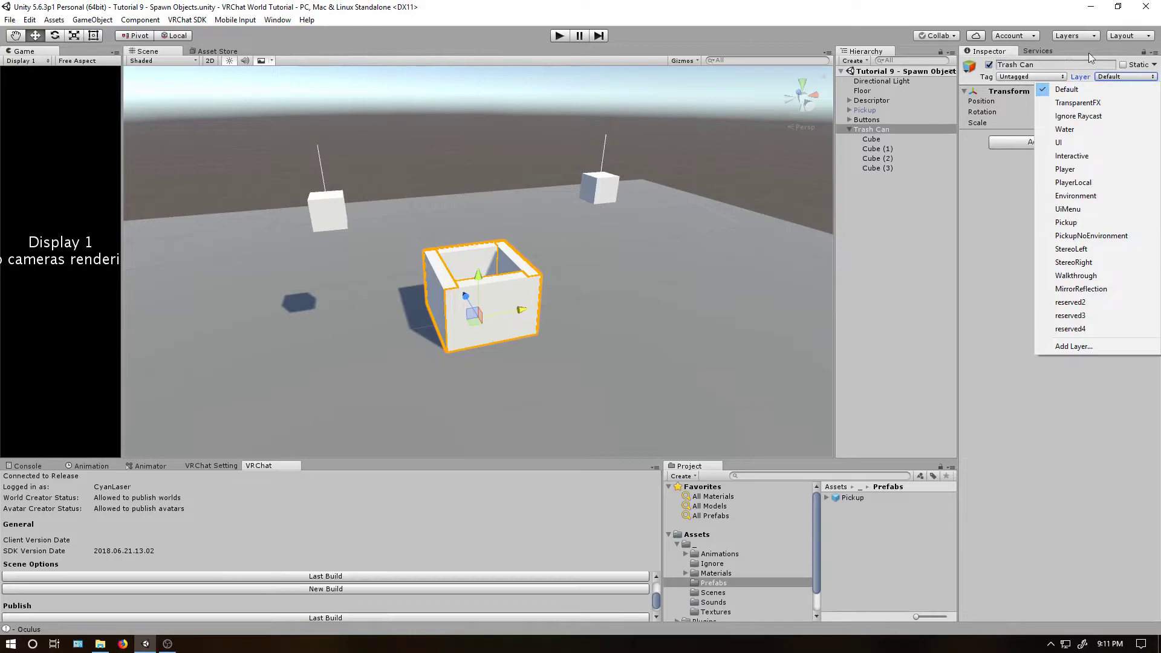
pyautogui.click(944, 18)
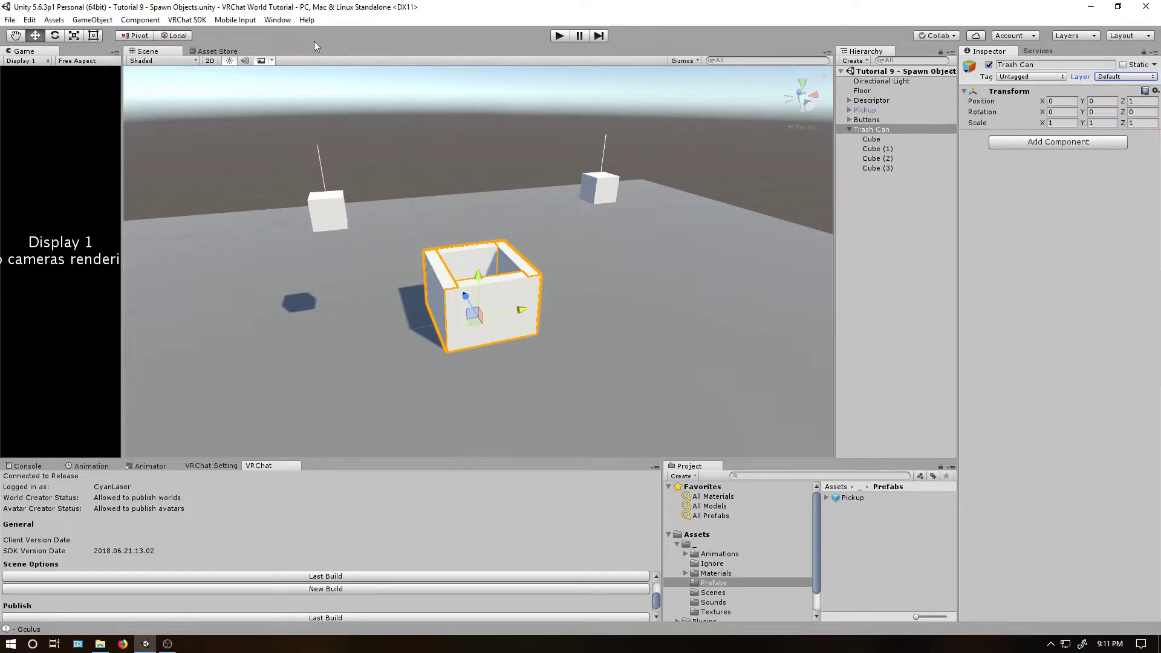
# Open Edit > Project Settings > Physics and widen the Inspector to read the collision matrix
pyautogui.click(29, 20)
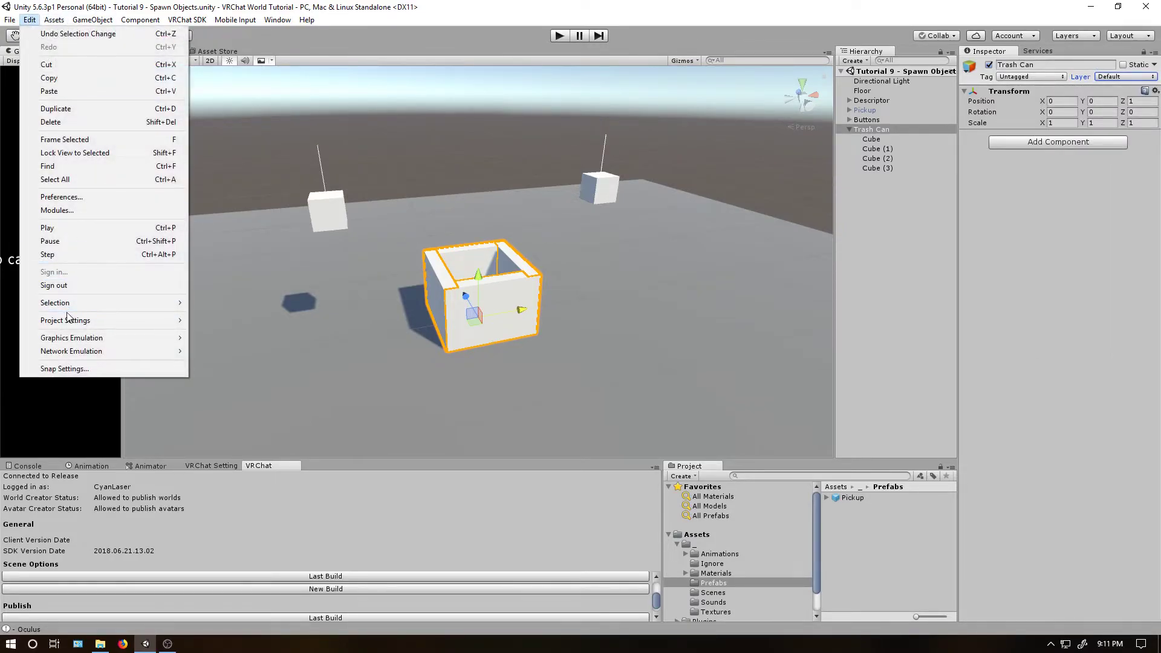
pyautogui.moveTo(69, 321)
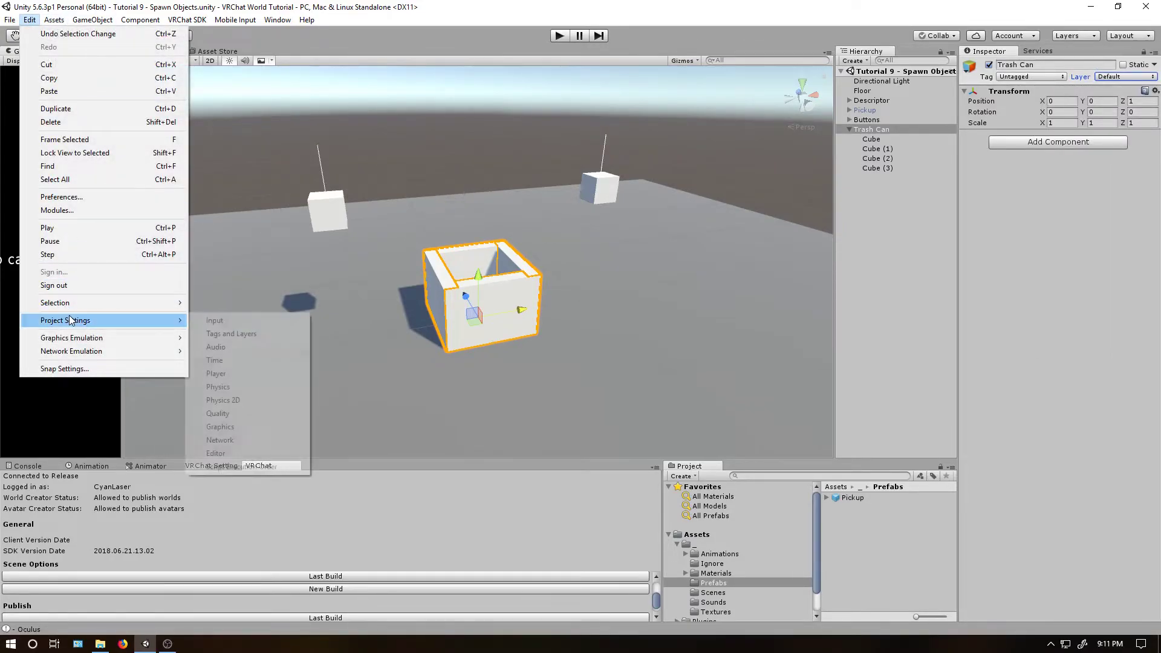
pyautogui.click(220, 390)
pyautogui.moveTo(957, 321); pyautogui.dragTo(891, 329)
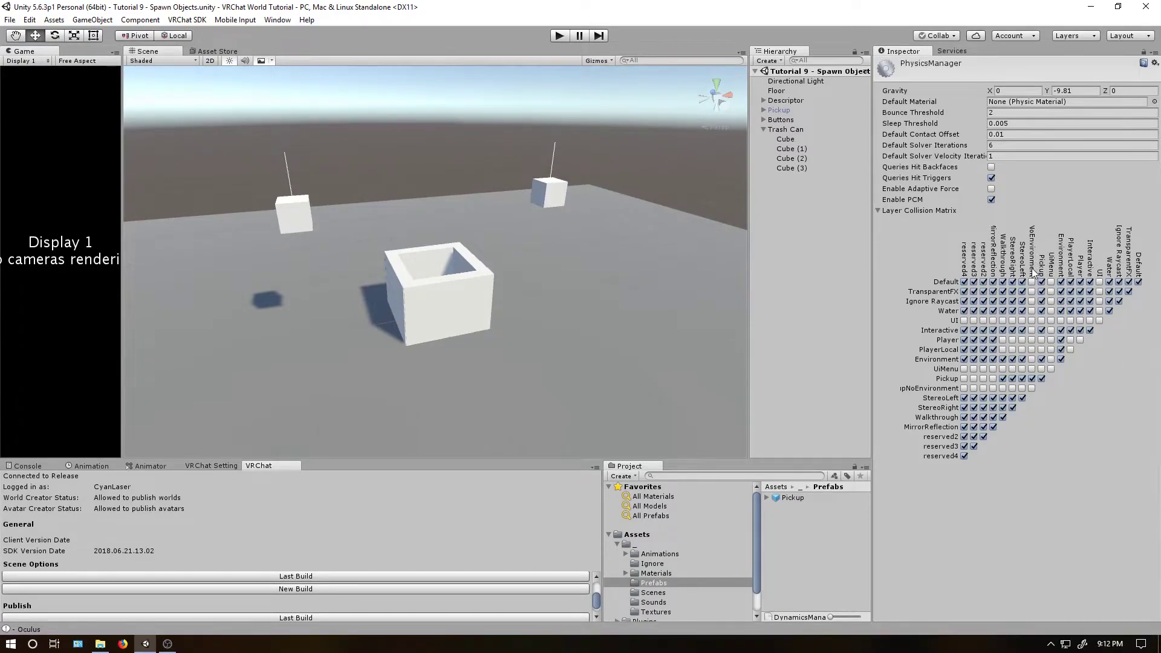
# Enable Pickup/PickupNoEnvironment collision in the matrix and activate the Pickup object
pyautogui.click(1031, 379)
pyautogui.click(787, 110)
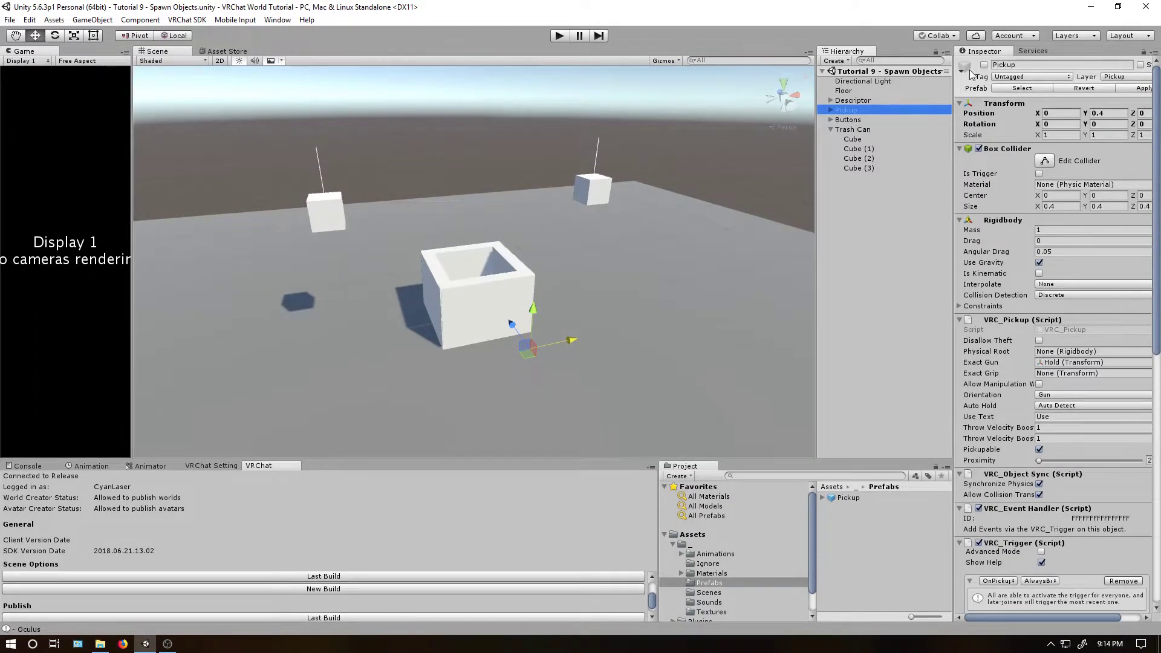
pyautogui.click(984, 65)
pyautogui.scroll(-10, 999, 191)
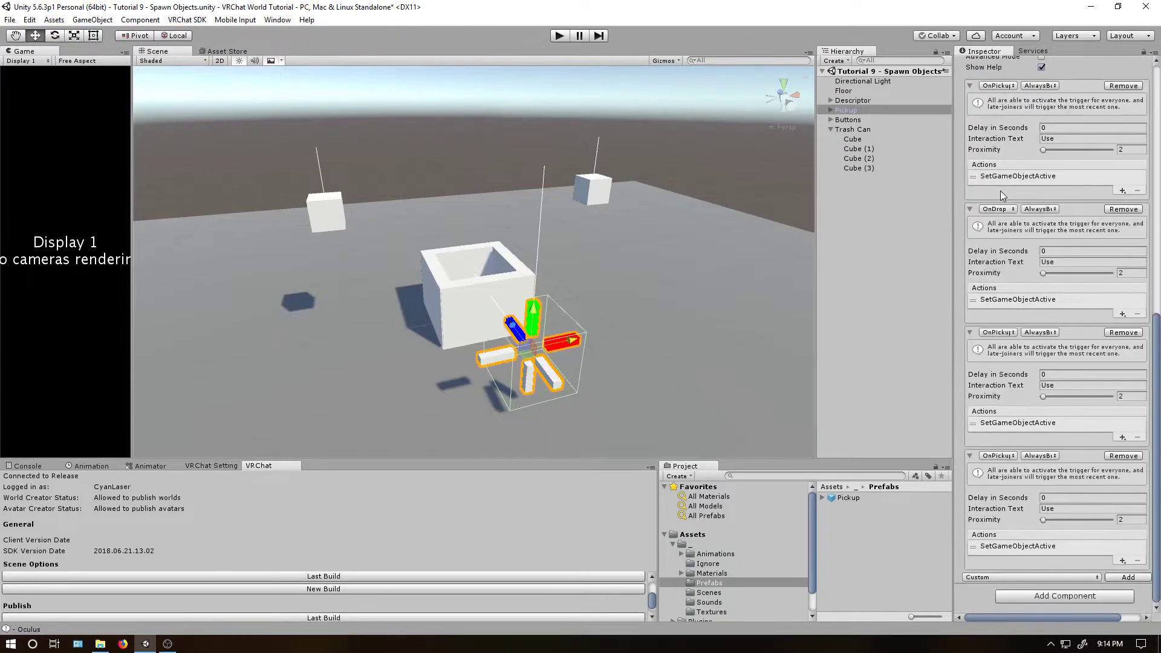
# Add an OnEnterTrigger event to Pickup's trigger and remove its default SetGameObjectActive action
pyautogui.click(1015, 576)
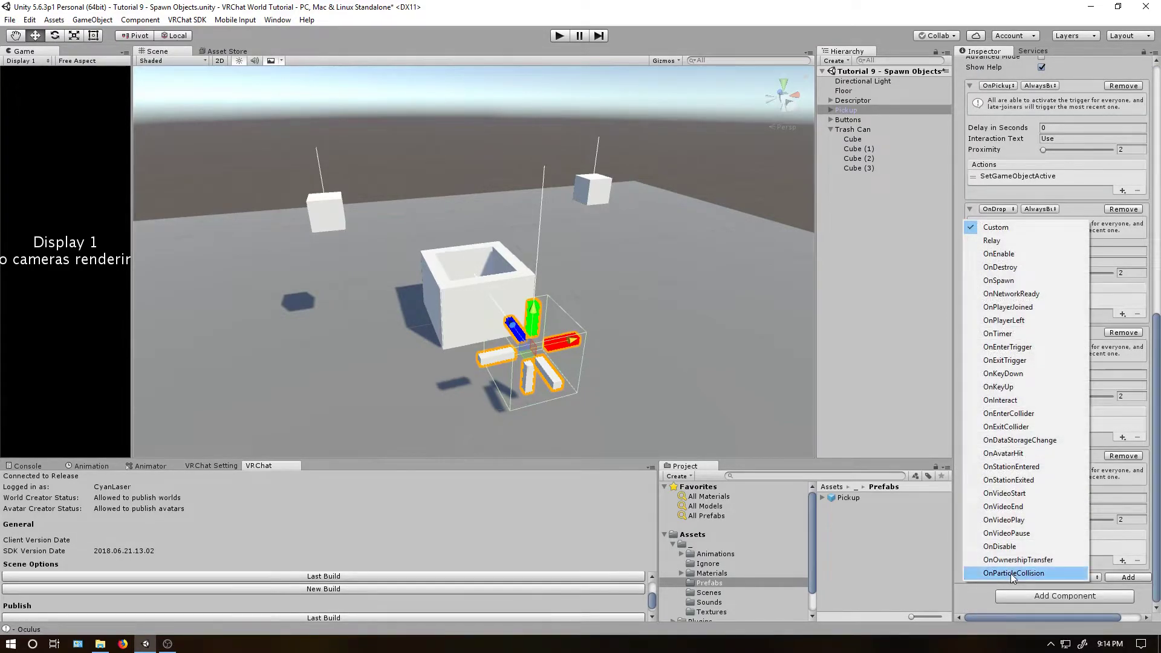
pyautogui.click(1009, 346)
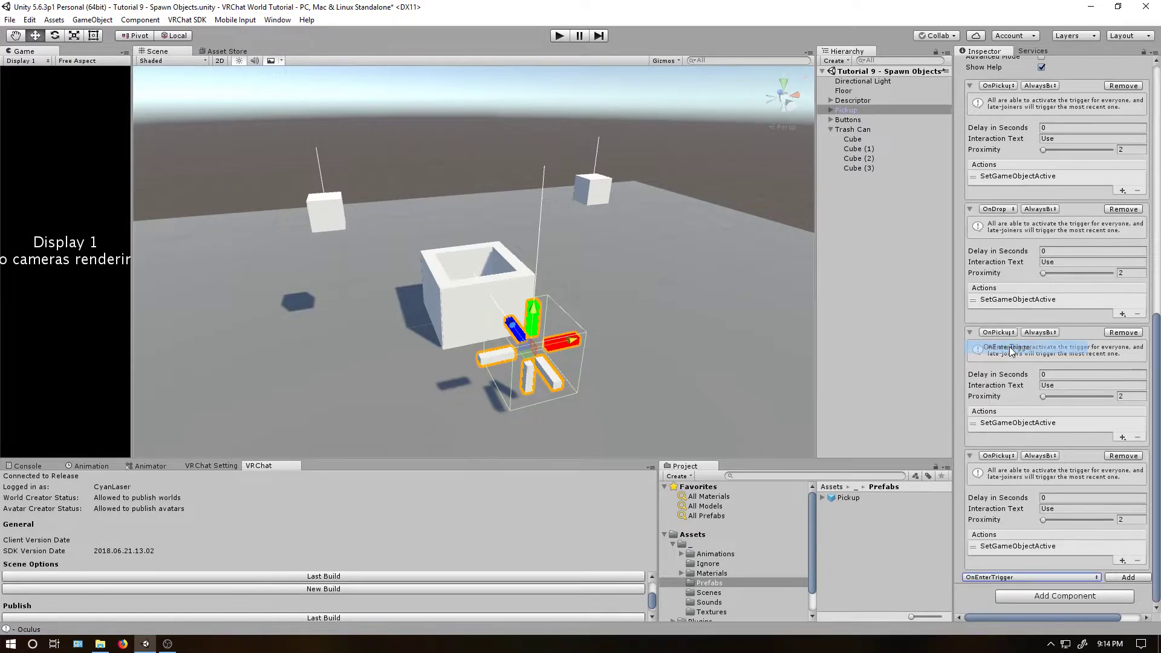
pyautogui.click(1122, 578)
pyautogui.scroll(-3, 1083, 556)
pyautogui.click(1041, 545)
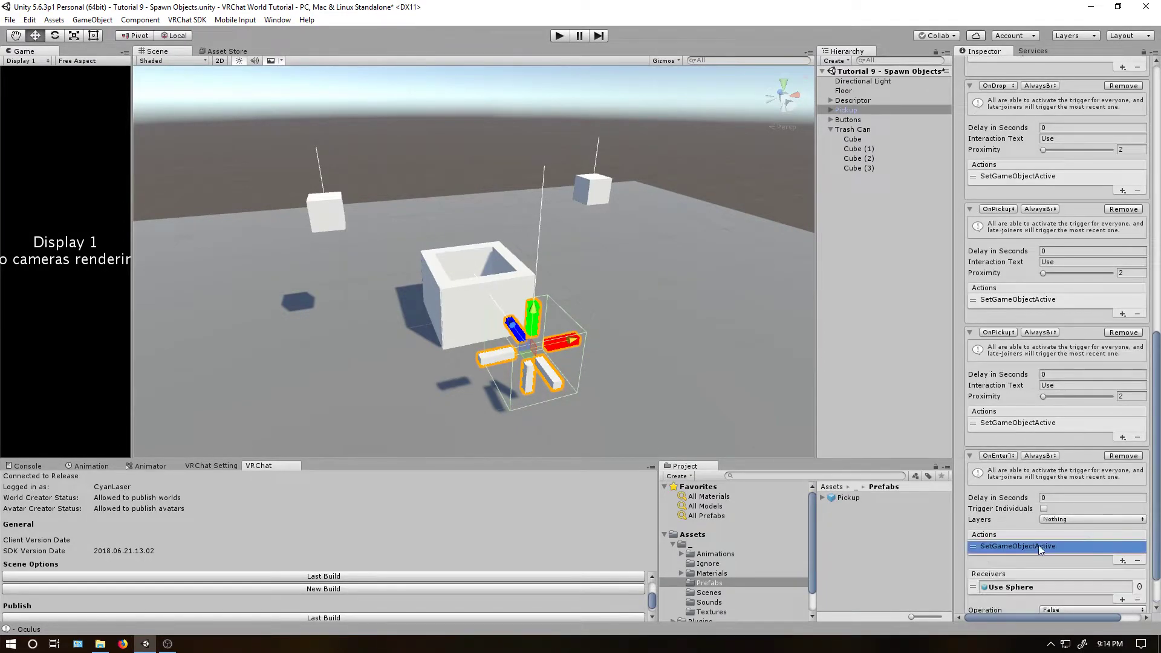
pyautogui.click(1138, 560)
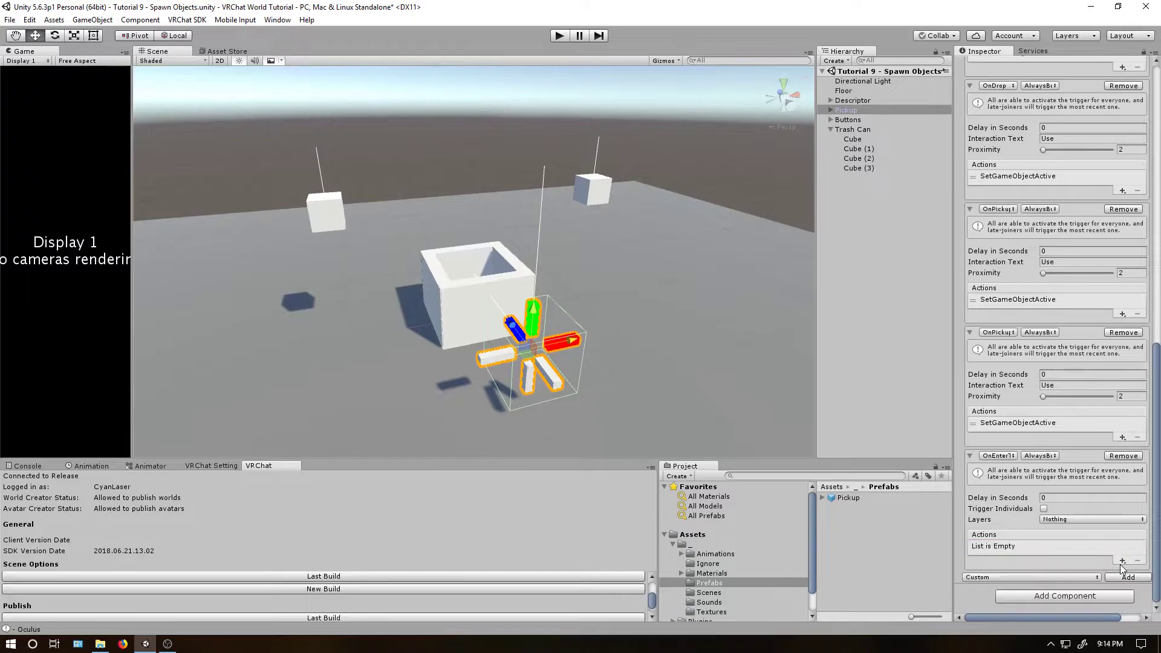
# Add a SendRPC ReapObject action targeting Pickup to the OnEnterTrigger event
pyautogui.click(1123, 560)
pyautogui.moveTo(1100, 583)
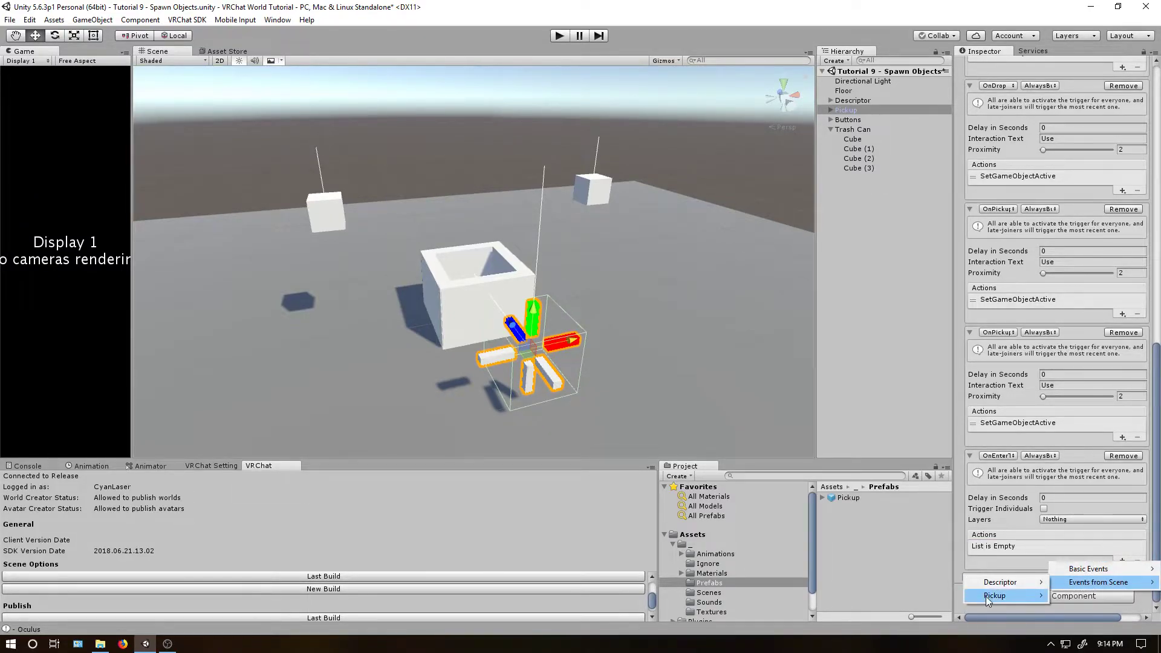
pyautogui.moveTo(986, 596)
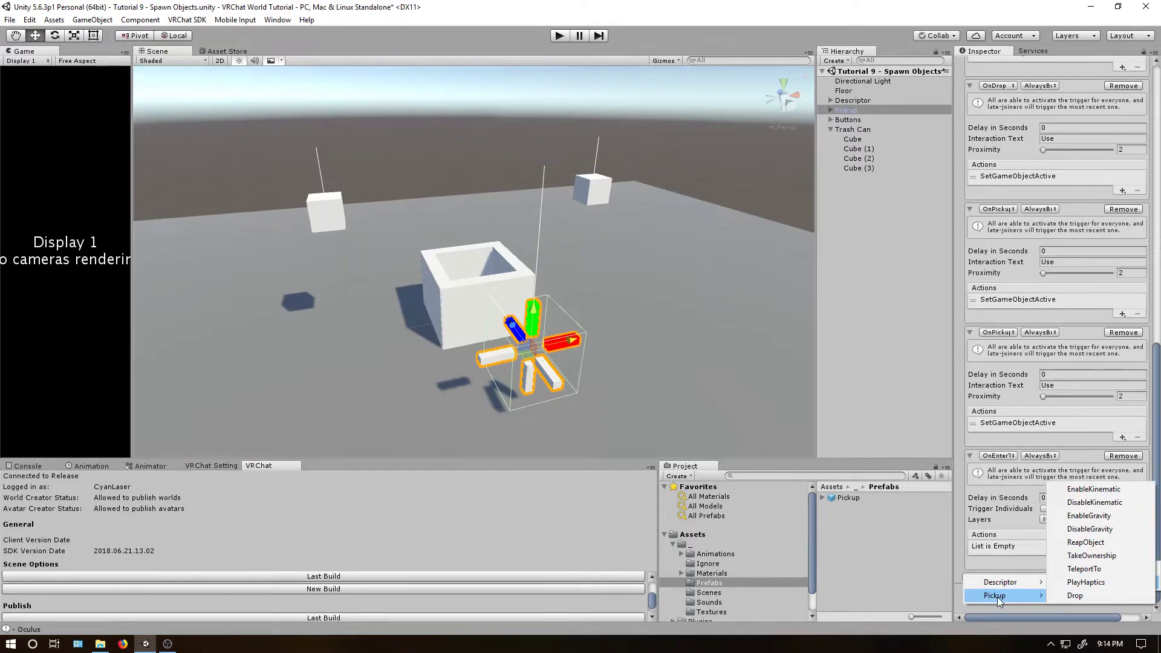
pyautogui.click(1084, 542)
pyautogui.click(1021, 546)
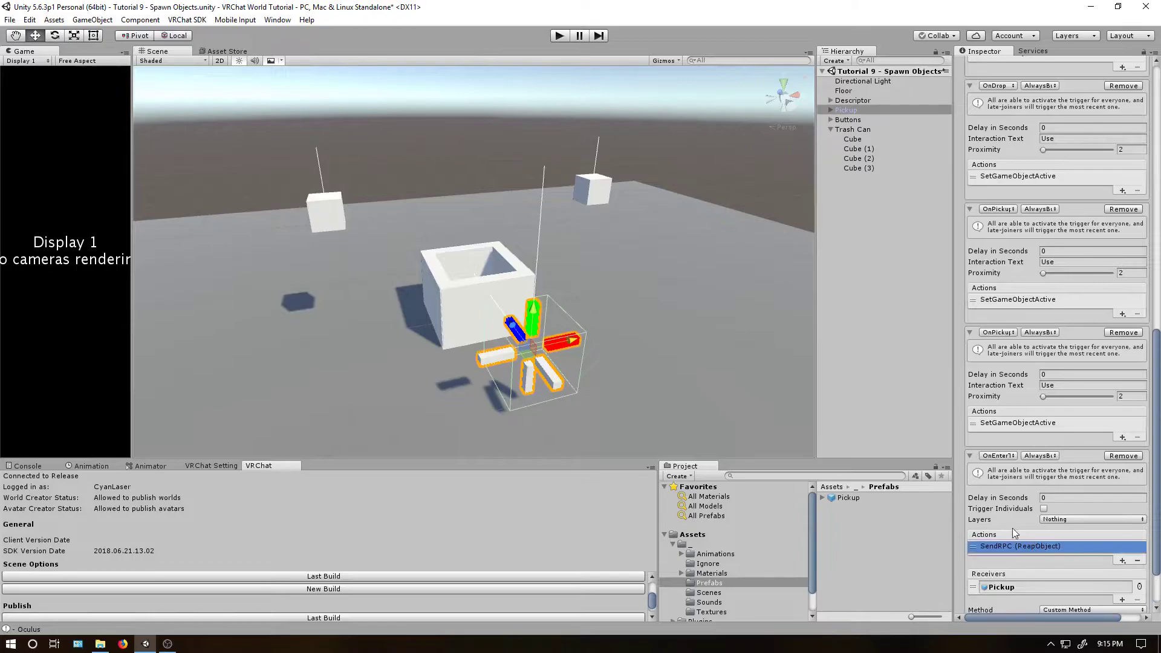
pyautogui.scroll(-3, 1009, 560)
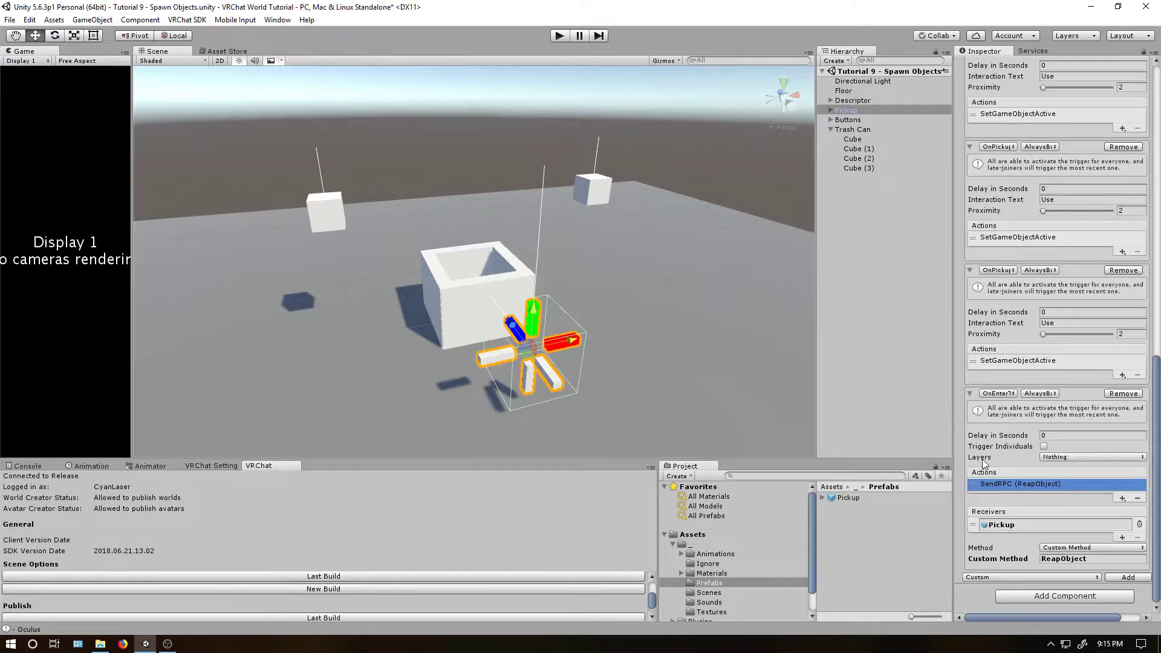
# Restrict the OnEnterTrigger event's Layers to PickupNoEnvironment
pyautogui.click(1065, 458)
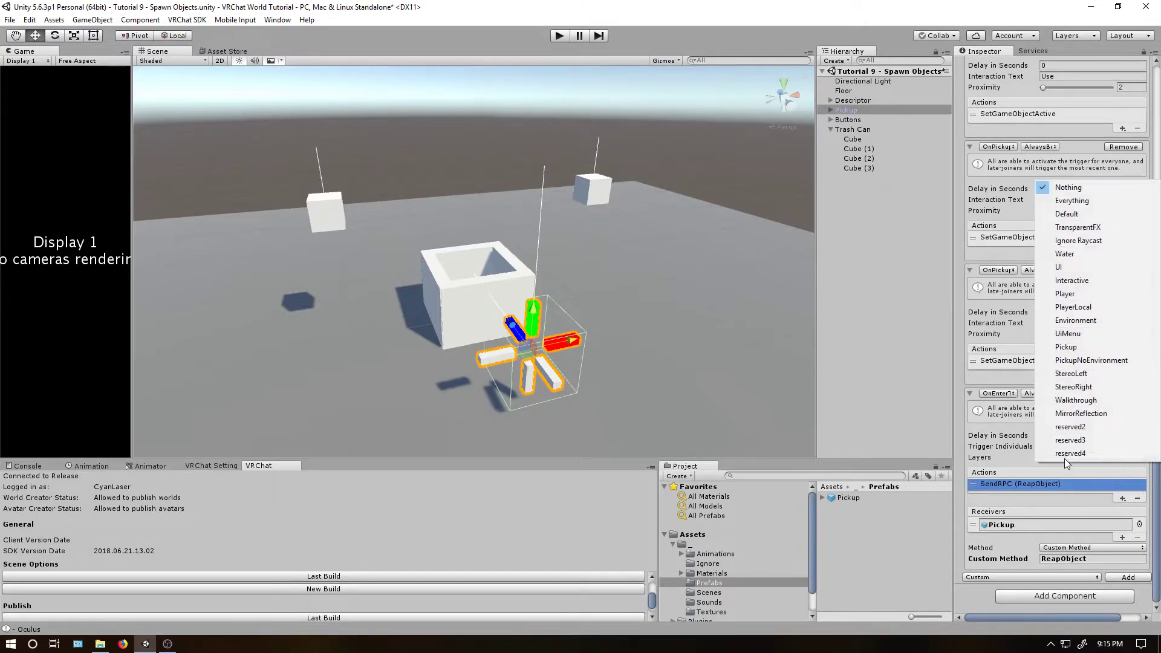
pyautogui.click(1073, 361)
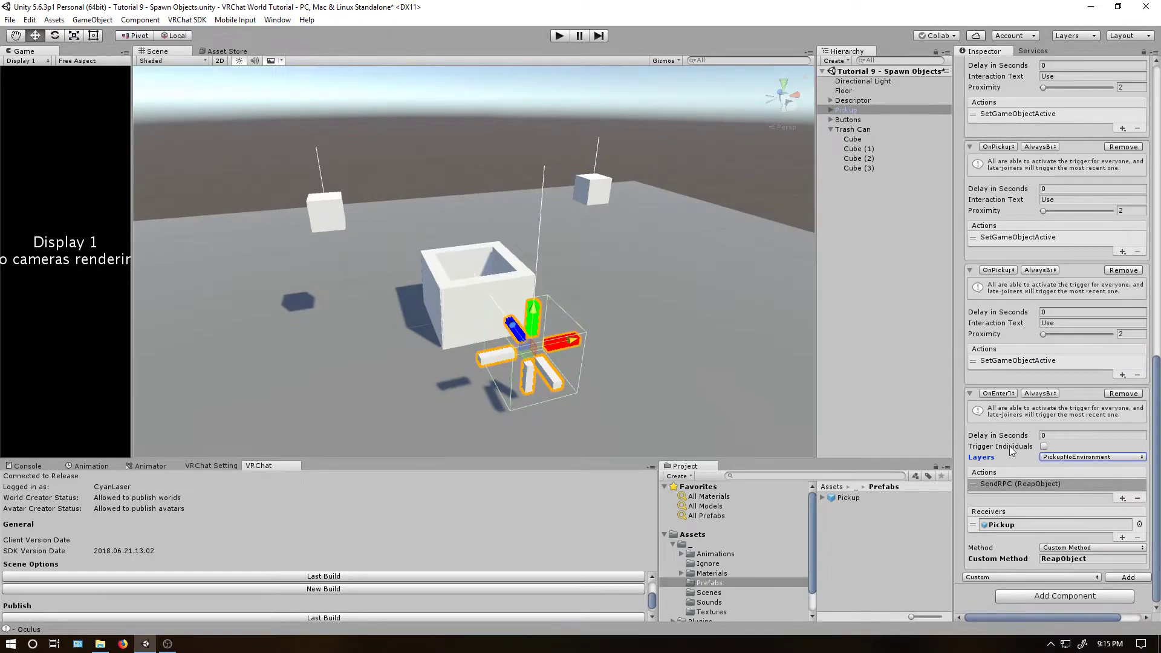
pyautogui.scroll(15, 1010, 450)
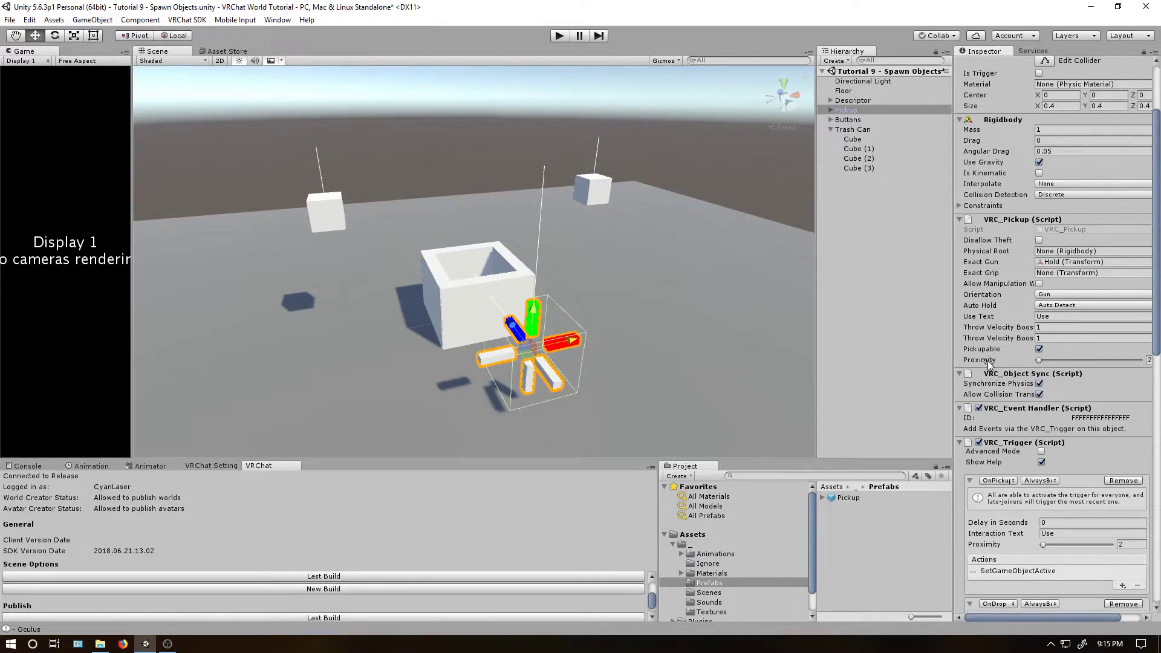
pyautogui.scroll(-12, 988, 361)
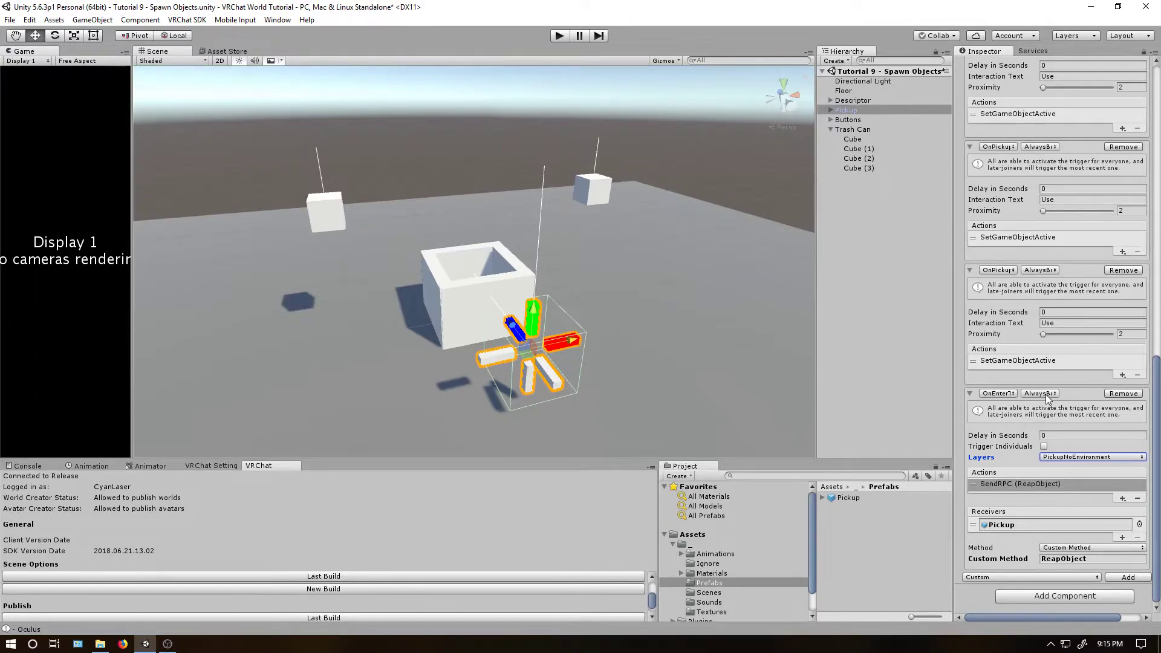
# Set the OnEnterTrigger event's broadcast to Local and apply the Pickup changes to its prefab
pyautogui.click(1046, 394)
pyautogui.click(1047, 394)
pyautogui.click(1046, 394)
pyautogui.click(1014, 412)
pyautogui.scroll(1, 1014, 412)
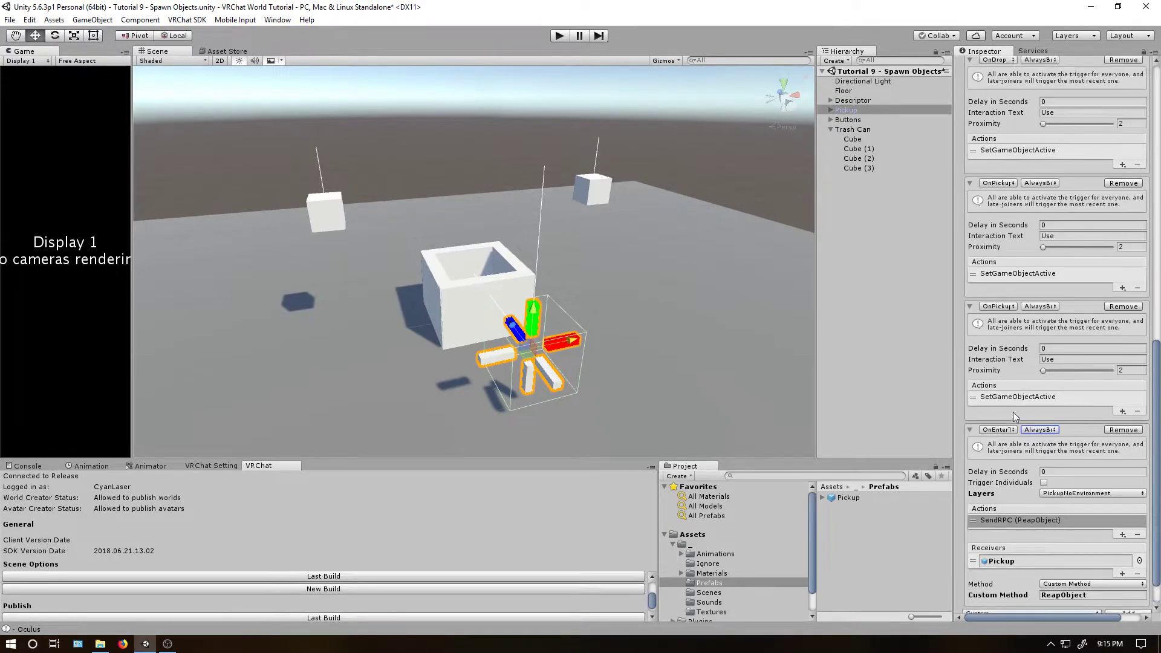
pyautogui.scroll(10, 1014, 412)
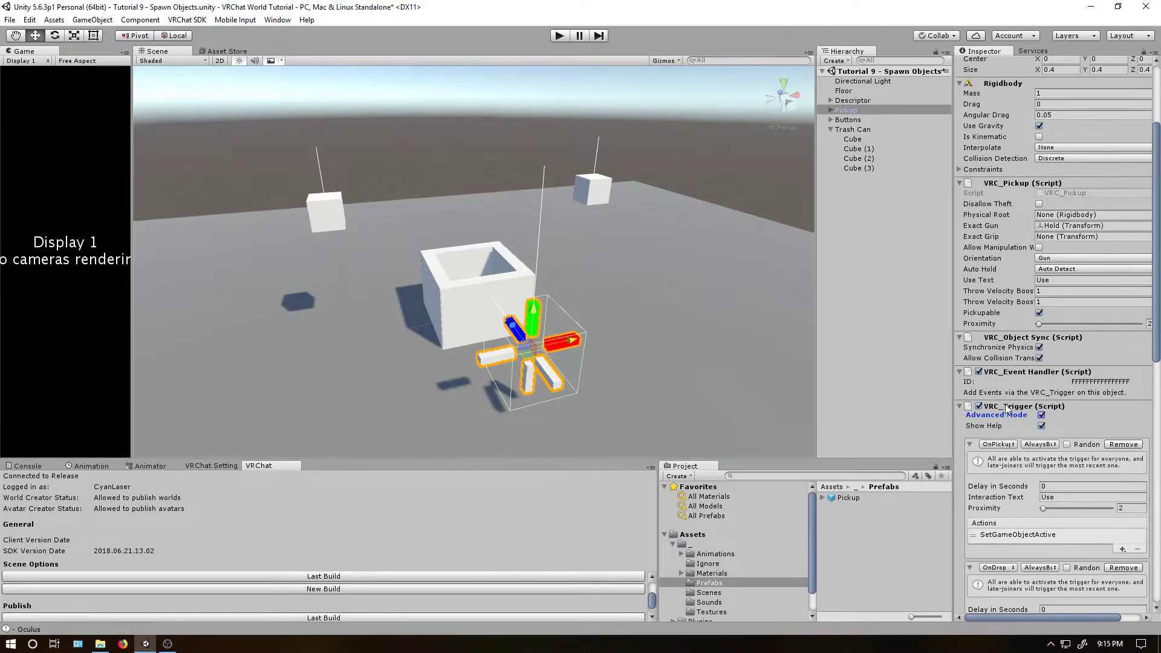
pyautogui.scroll(-10, 1007, 410)
pyautogui.click(1035, 356)
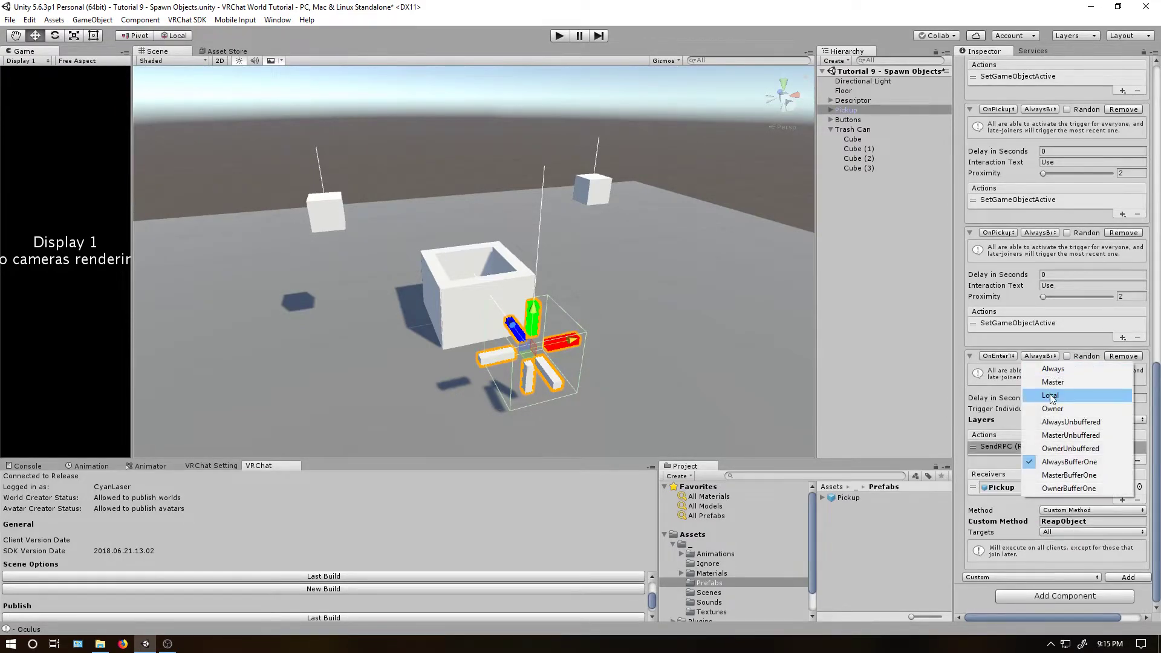
pyautogui.click(1050, 394)
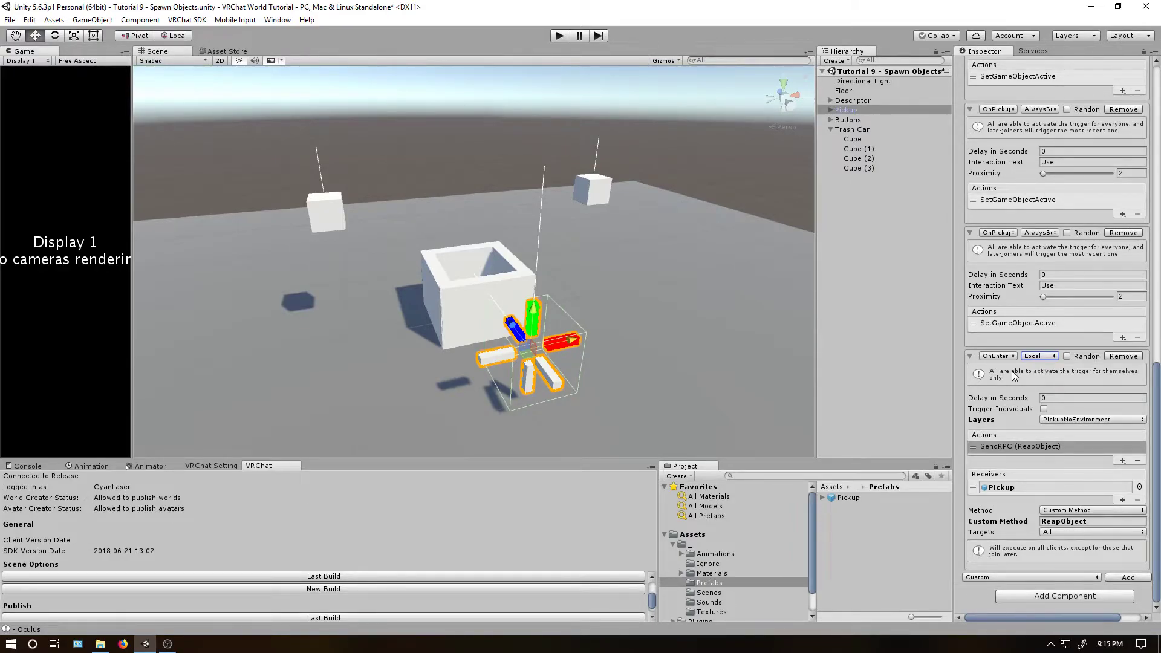
pyautogui.scroll(15, 1041, 485)
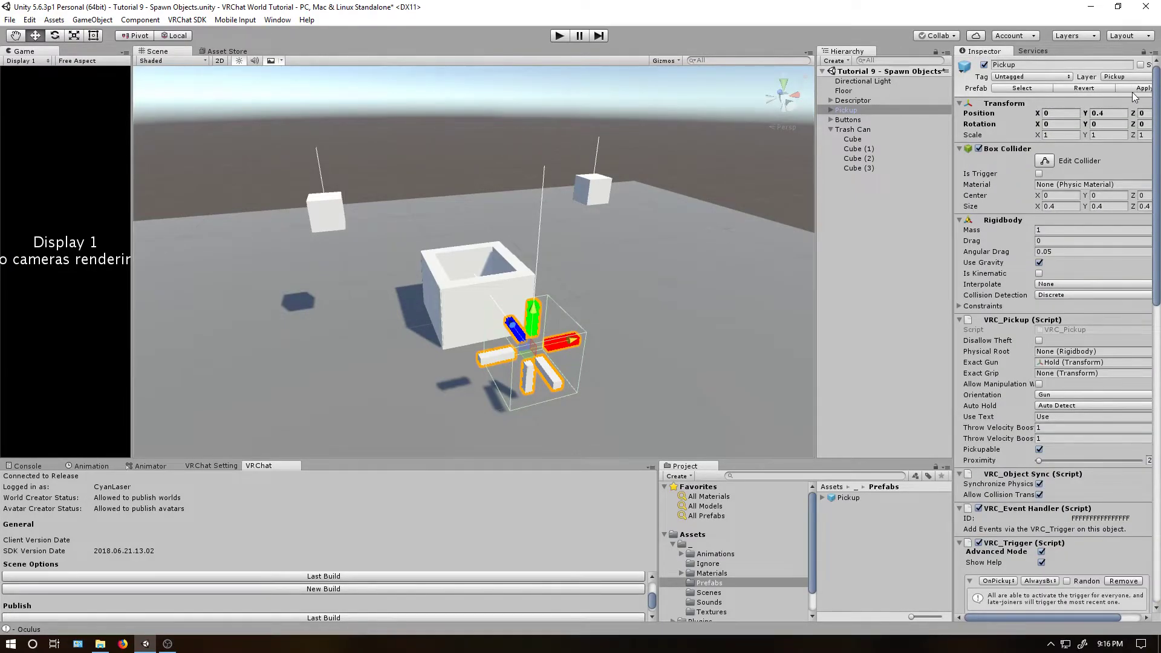
pyautogui.click(1141, 88)
# Create an empty child object named 'Collider' under Trash Can
pyautogui.click(859, 129)
pyautogui.rightClick(858, 128)
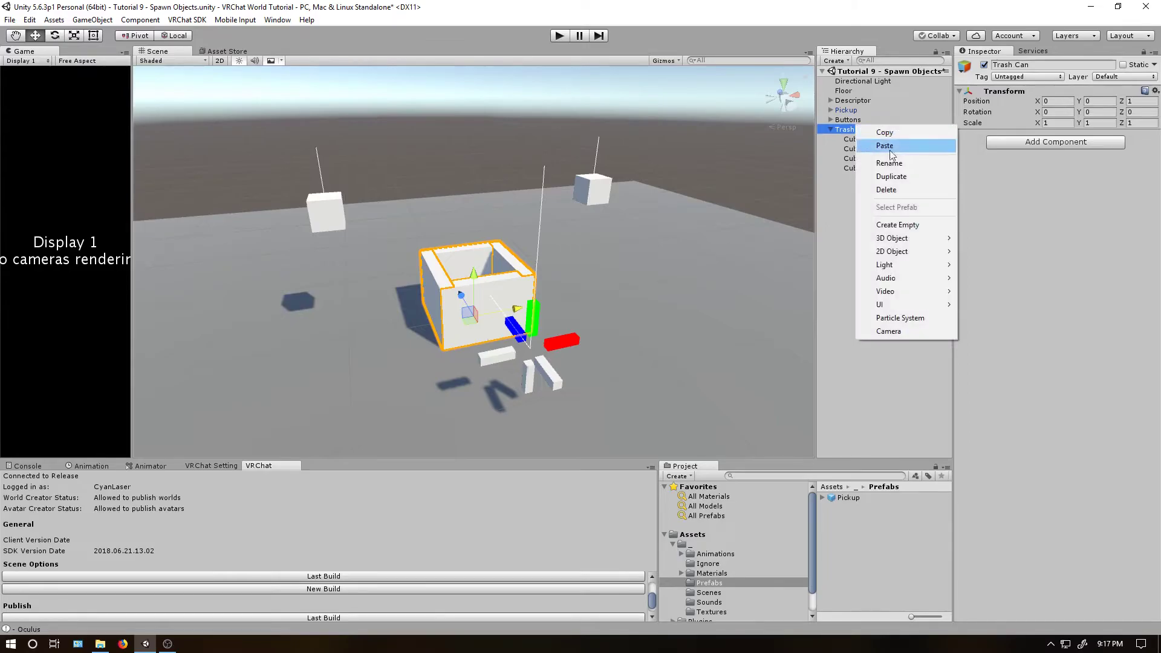
pyautogui.click(901, 225)
pyautogui.click(859, 178)
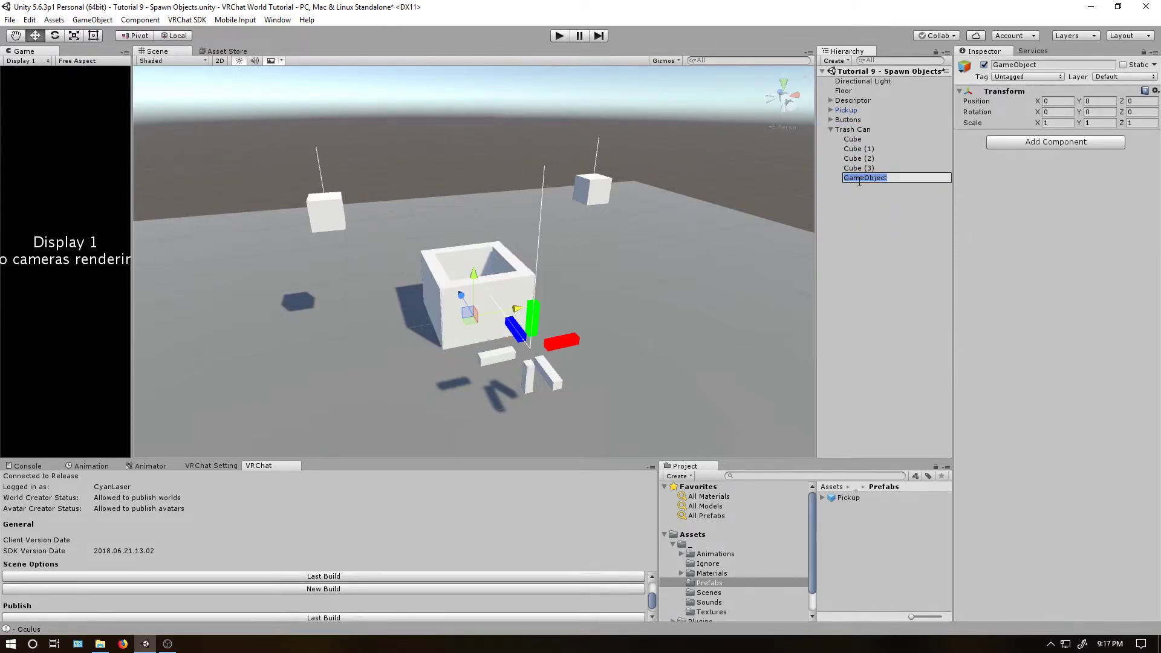
pyautogui.write('Collider')
pyautogui.press('Return')
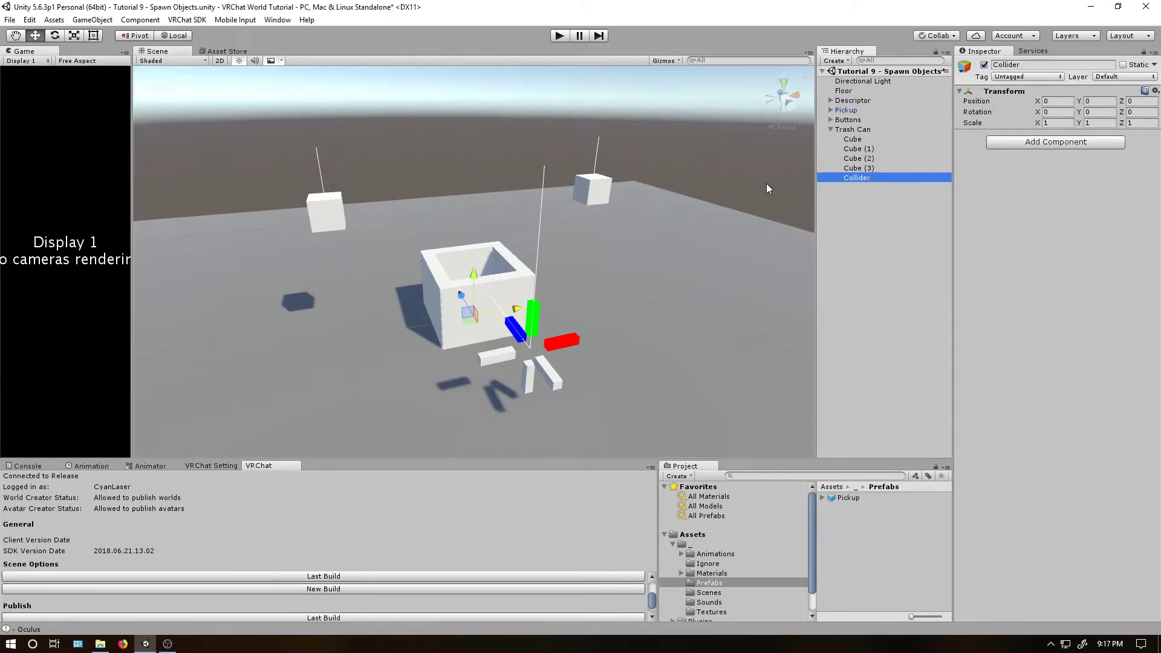
# Add a Box Collider component to Collider
pyautogui.click(1045, 143)
pyautogui.press('BackSpace')
pyautogui.write('box')
pyautogui.press('Return')
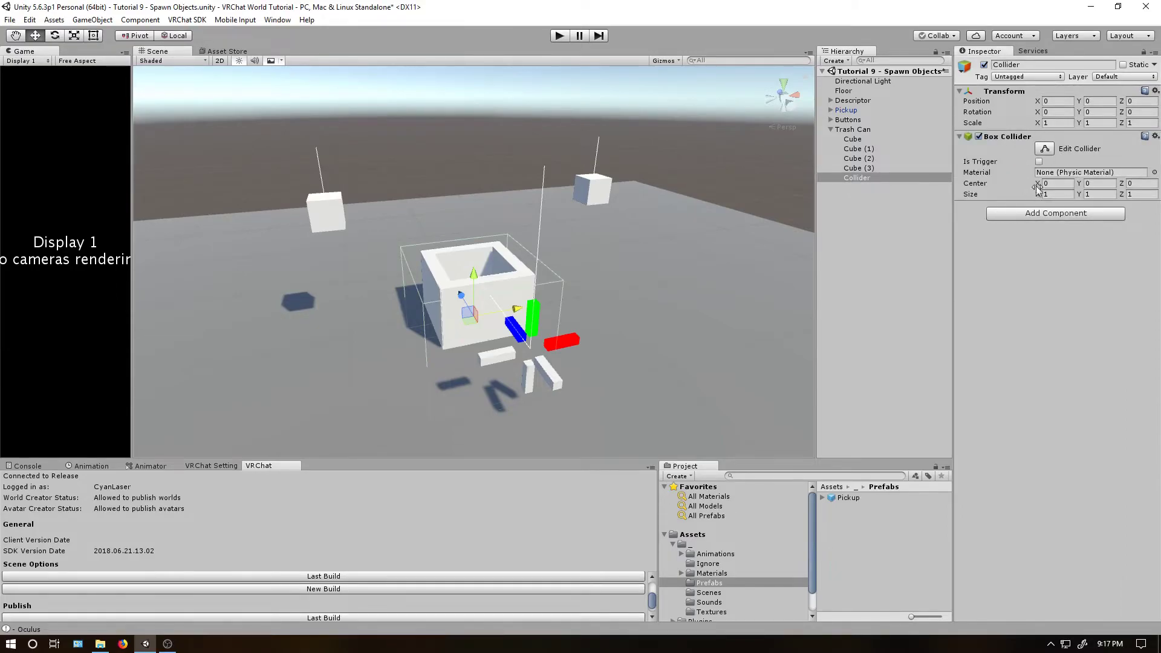
# Set the Box Collider's Center Y to 0.05 and Size to 0.5 × 0.1 × 0.5
pyautogui.click(1090, 185)
pyautogui.write('0.05')
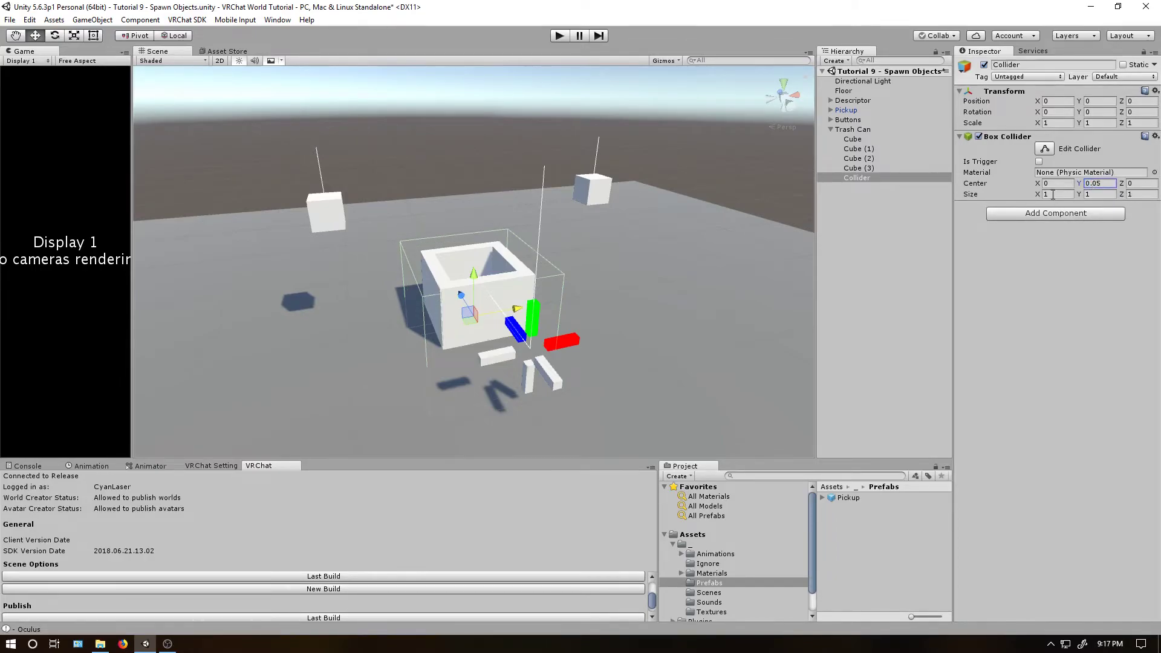
pyautogui.click(1053, 195)
pyautogui.write('0.5')
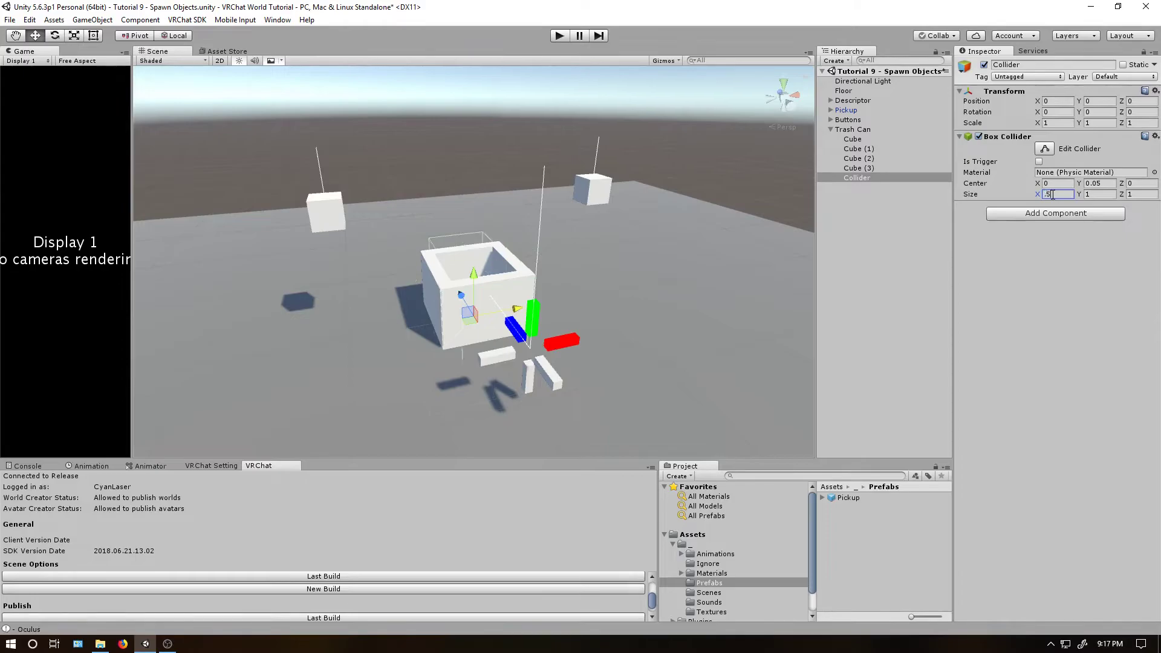
pyautogui.press('Tab')
pyautogui.write('0.1')
pyautogui.press('Tab')
pyautogui.write('0.5')
pyautogui.press('Return')
# Temporarily hide the trash can's front wall to check the collider's bounds, then show it again
pyautogui.click(502, 287)
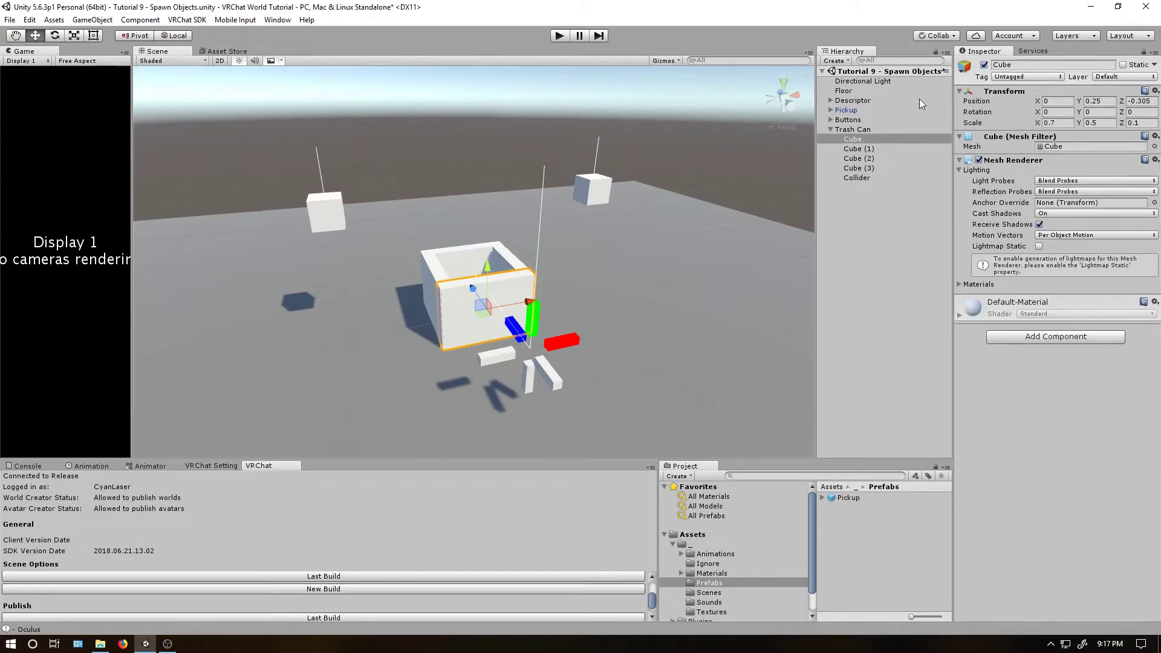
pyautogui.click(984, 65)
pyautogui.click(857, 177)
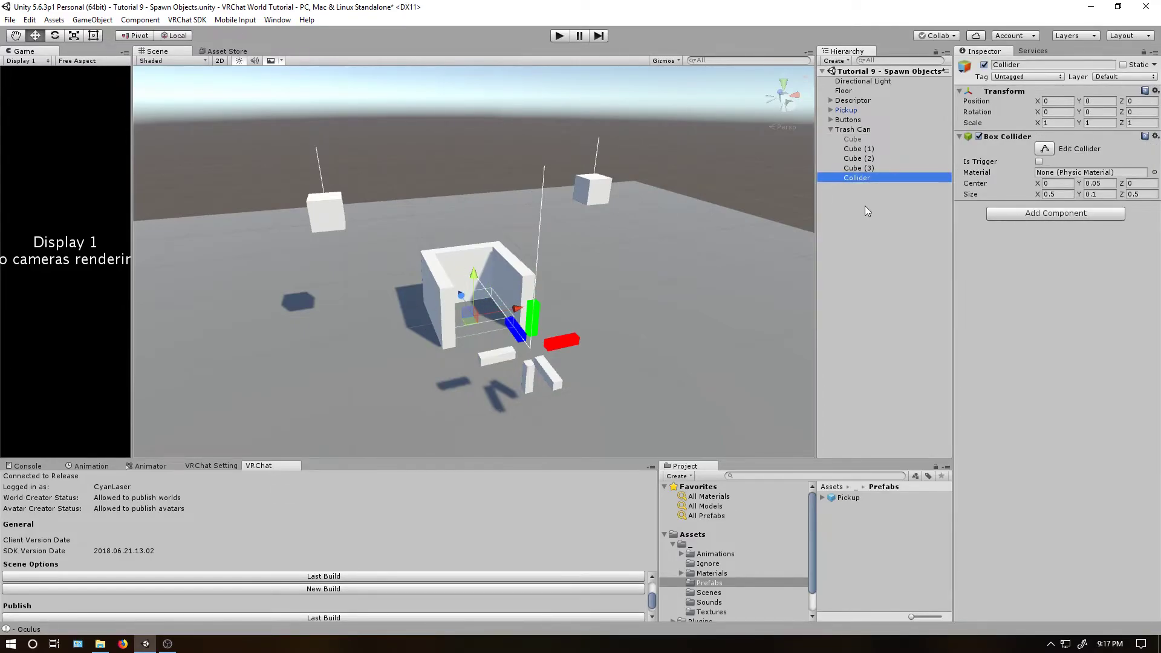
pyautogui.click(854, 139)
pyautogui.click(984, 65)
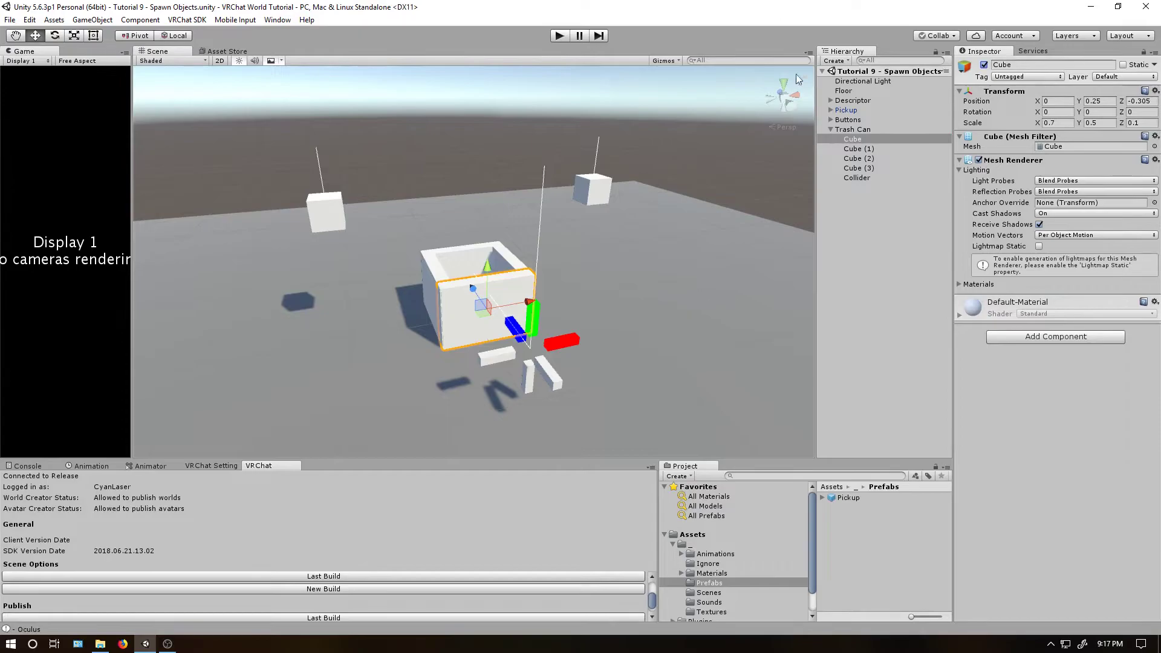
pyautogui.click(850, 177)
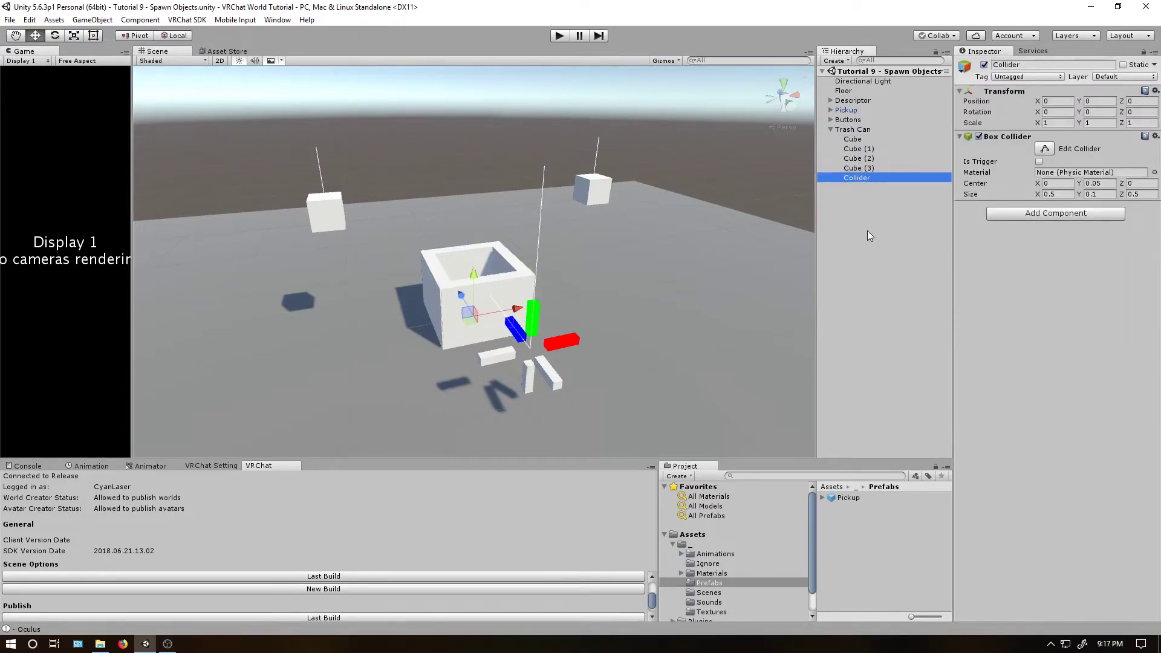
# Put Collider on the PickupNoEnvironment layer and make its box collider a trigger
pyautogui.click(1115, 77)
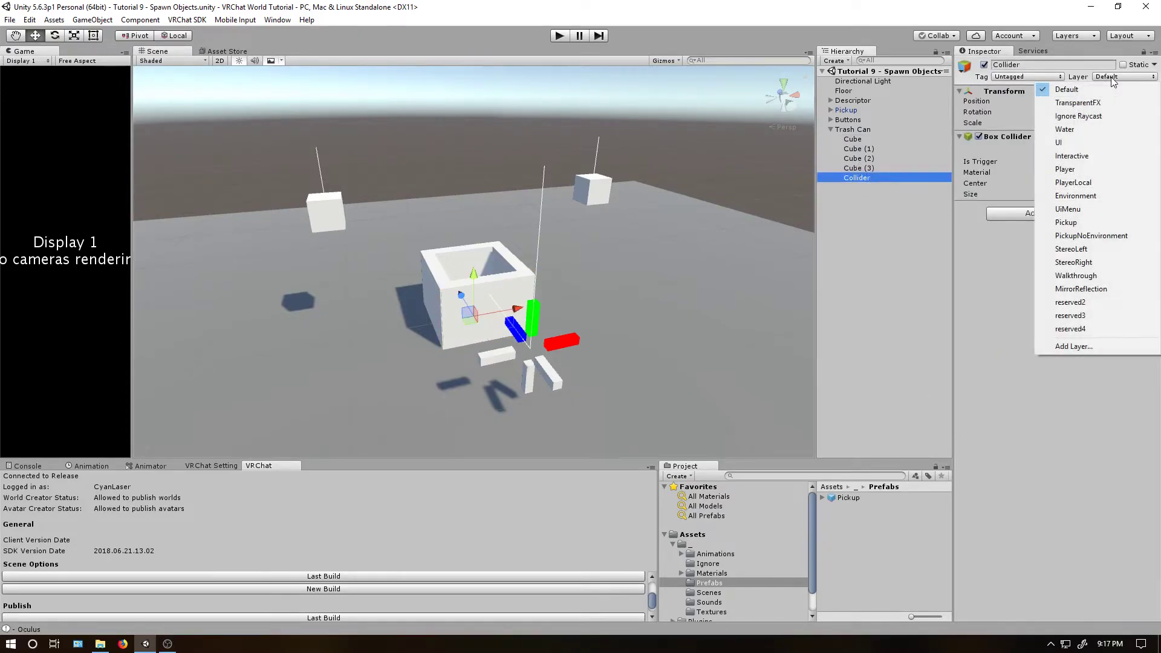
pyautogui.click(1091, 236)
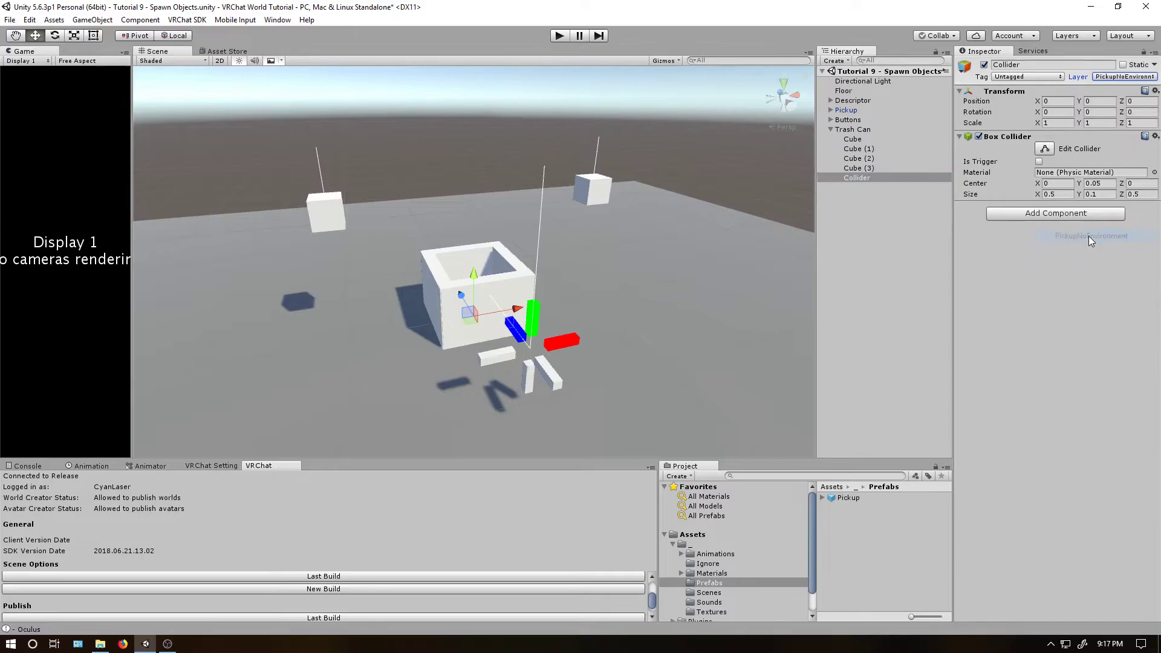
pyautogui.click(1038, 162)
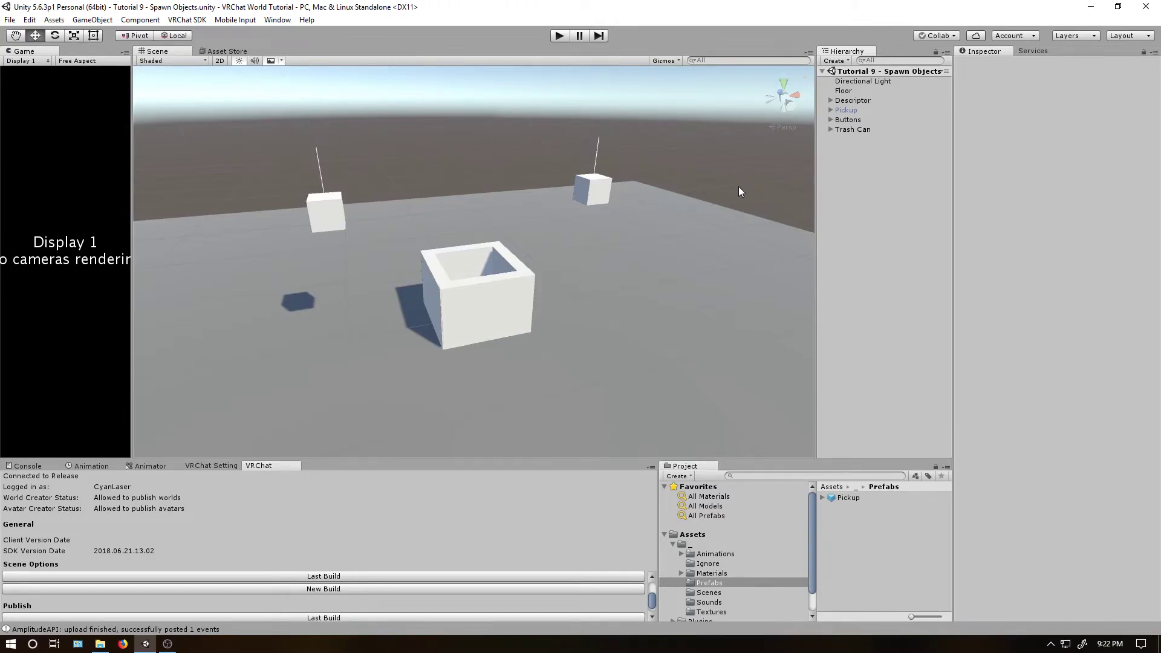
# Create an empty scene object named 'Kill Collider'
pyautogui.rightClick(864, 143)
pyautogui.click(905, 242)
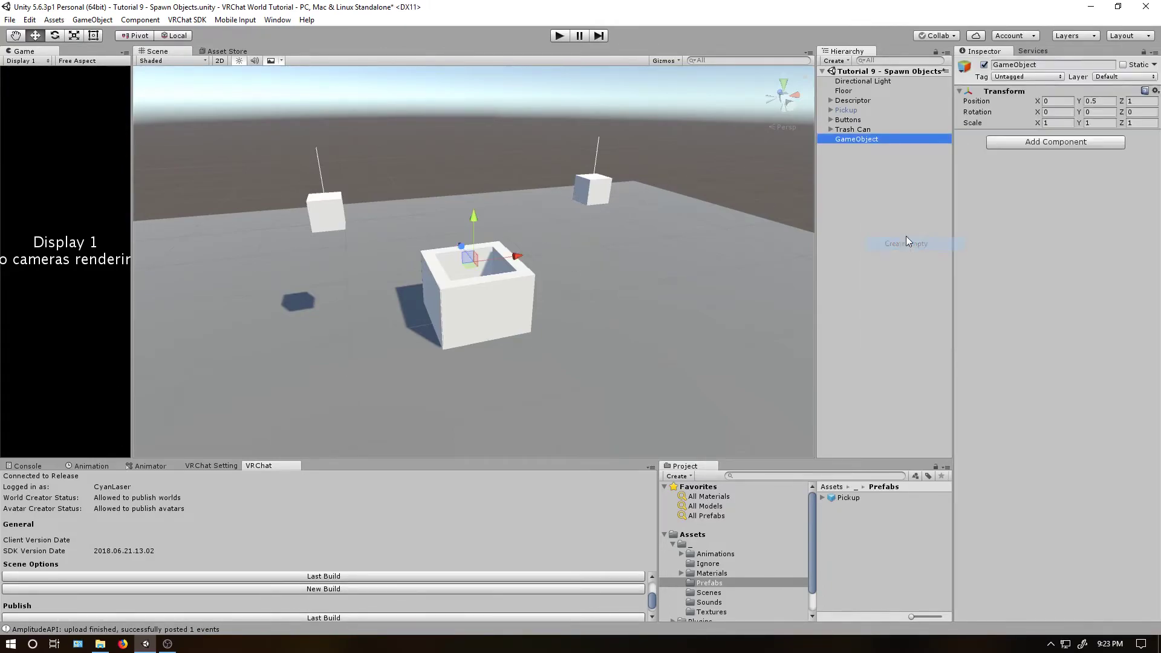
pyautogui.write('Kill Collider')
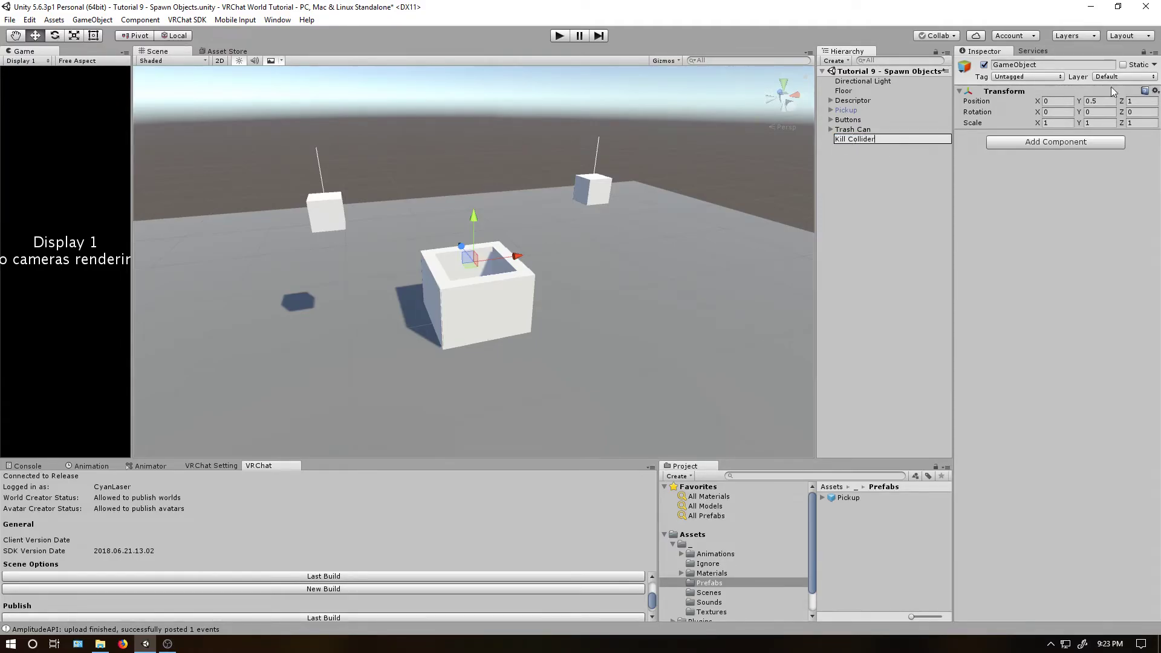
pyautogui.click(994, 168)
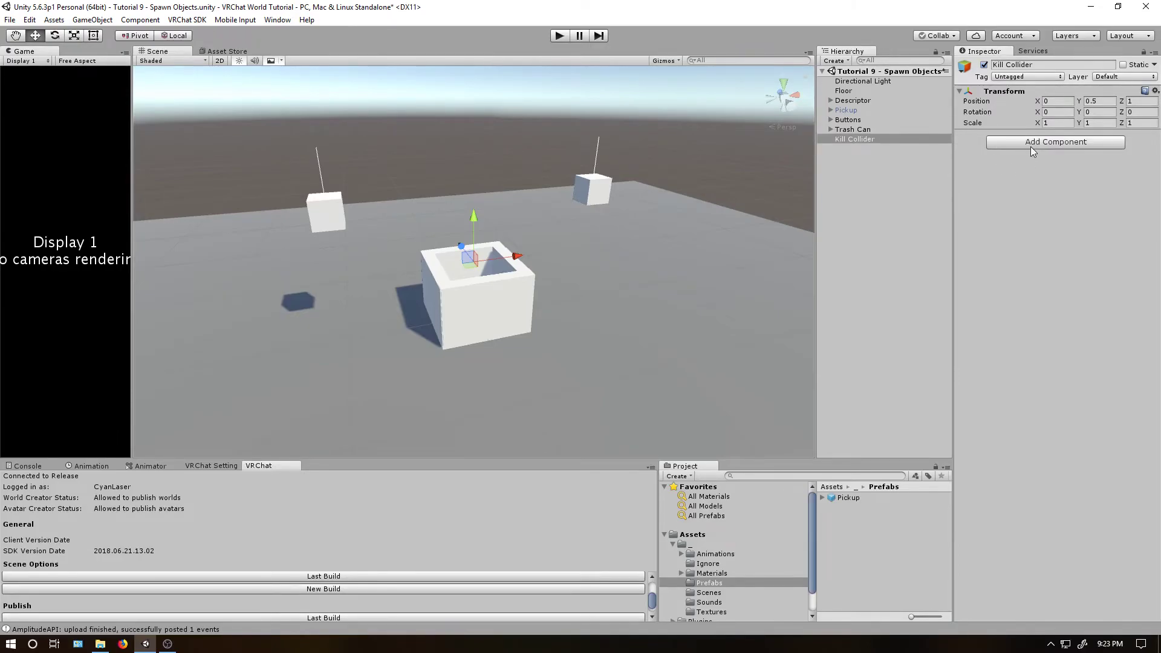
# Add a Sphere Collider with radius 100 to Kill Collider and disable it by default
pyautogui.click(1031, 145)
pyautogui.write('sphere')
pyautogui.press('Return')
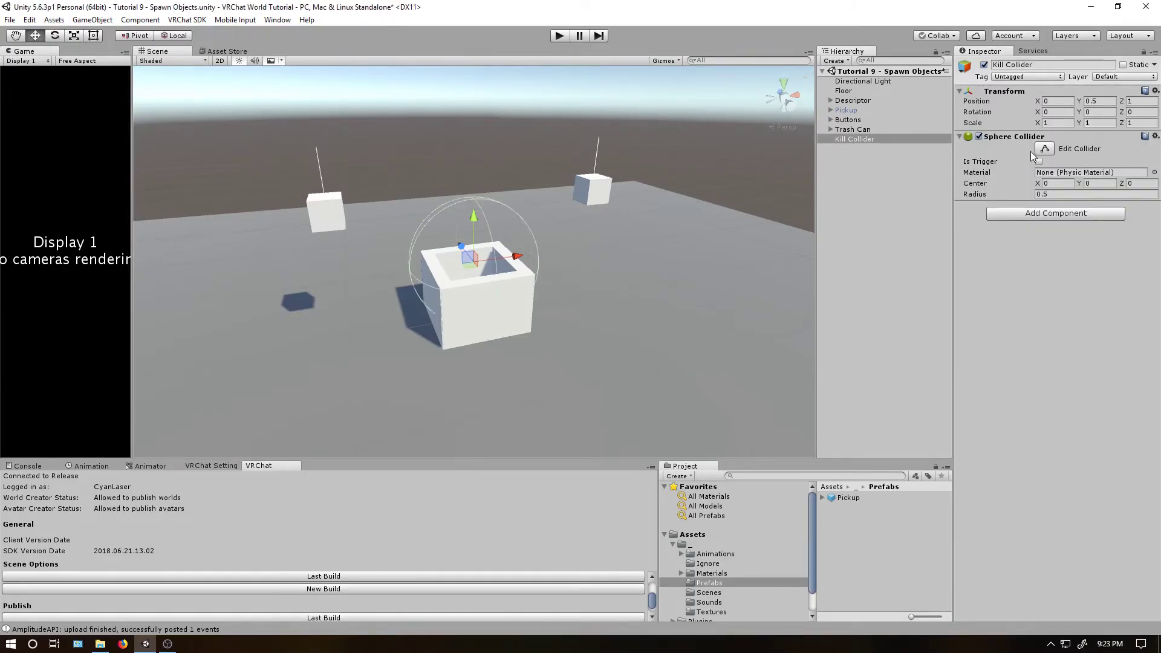
pyautogui.click(1057, 192)
pyautogui.write('100')
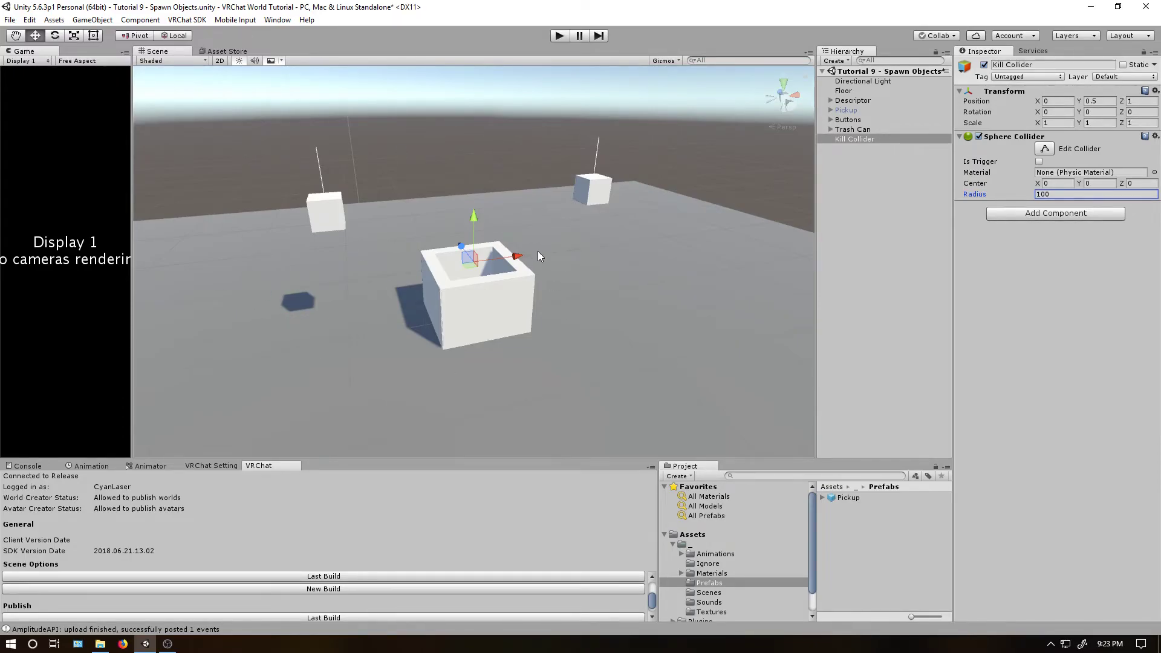
pyautogui.click(979, 137)
# Add a VRC_Trigger to Kill Collider with two Custom triggers named 'Turn On' and 'Turn Off'
pyautogui.click(1036, 214)
pyautogui.click(1037, 260)
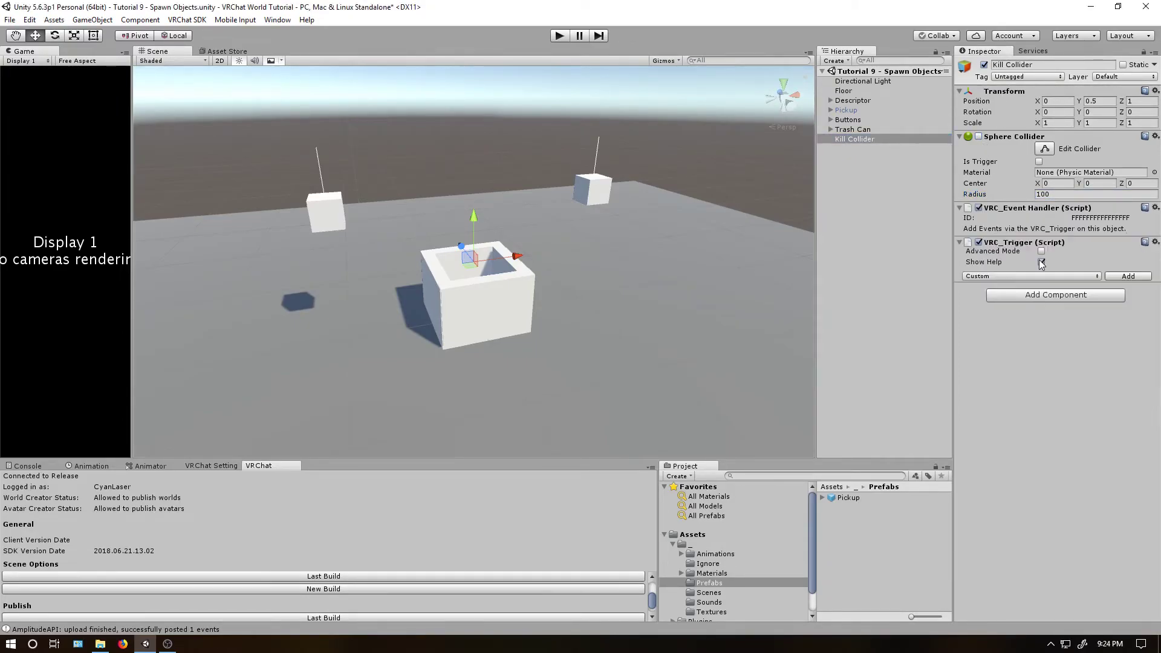
pyautogui.click(1126, 277)
pyautogui.click(1126, 392)
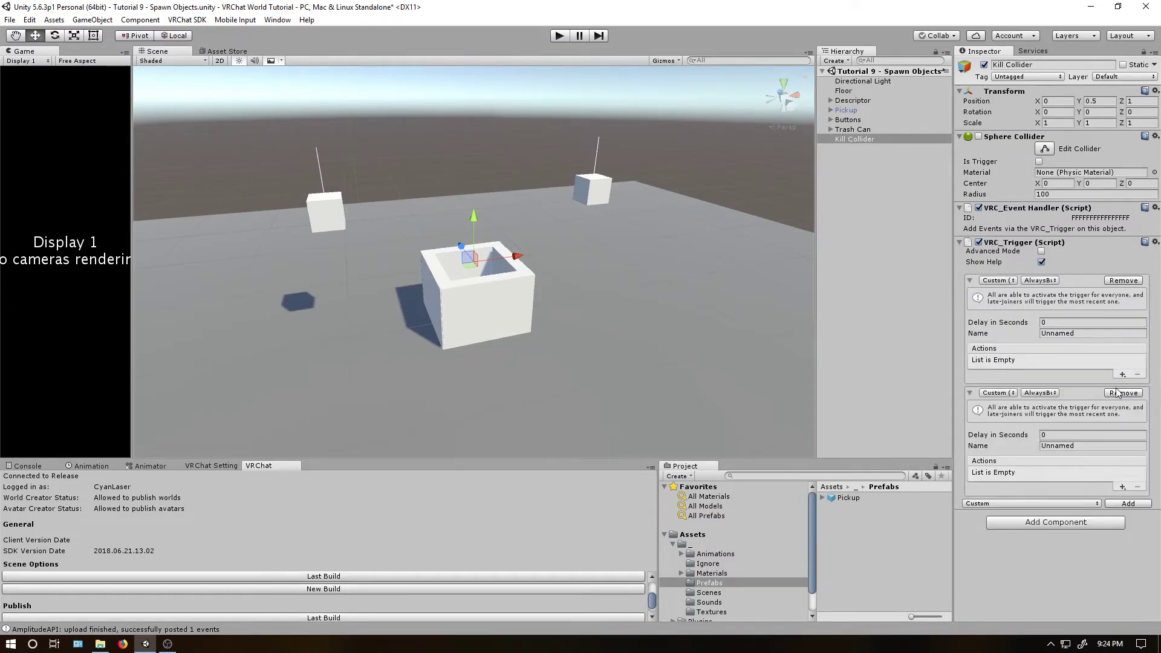
pyautogui.click(1089, 333)
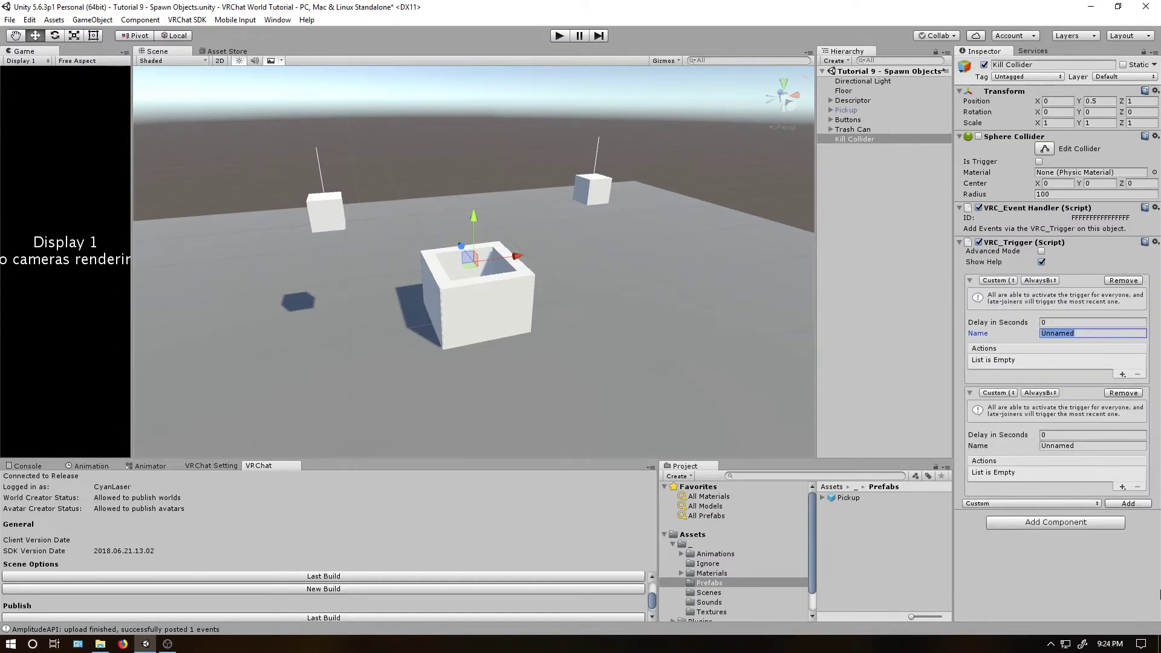
pyautogui.write('Turn On')
pyautogui.click(1086, 446)
pyautogui.write('Turn Of')
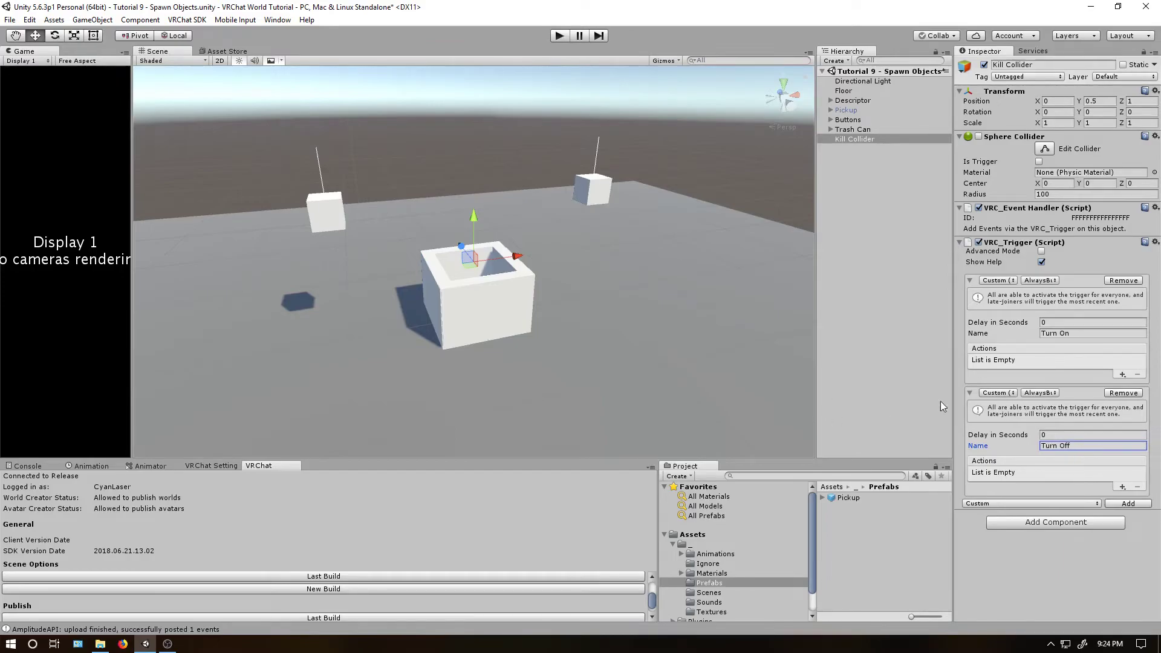
# Make Turn On set Kill Collider's Sphere Collider active True via SetComponentActive
pyautogui.click(1123, 375)
pyautogui.moveTo(1077, 379)
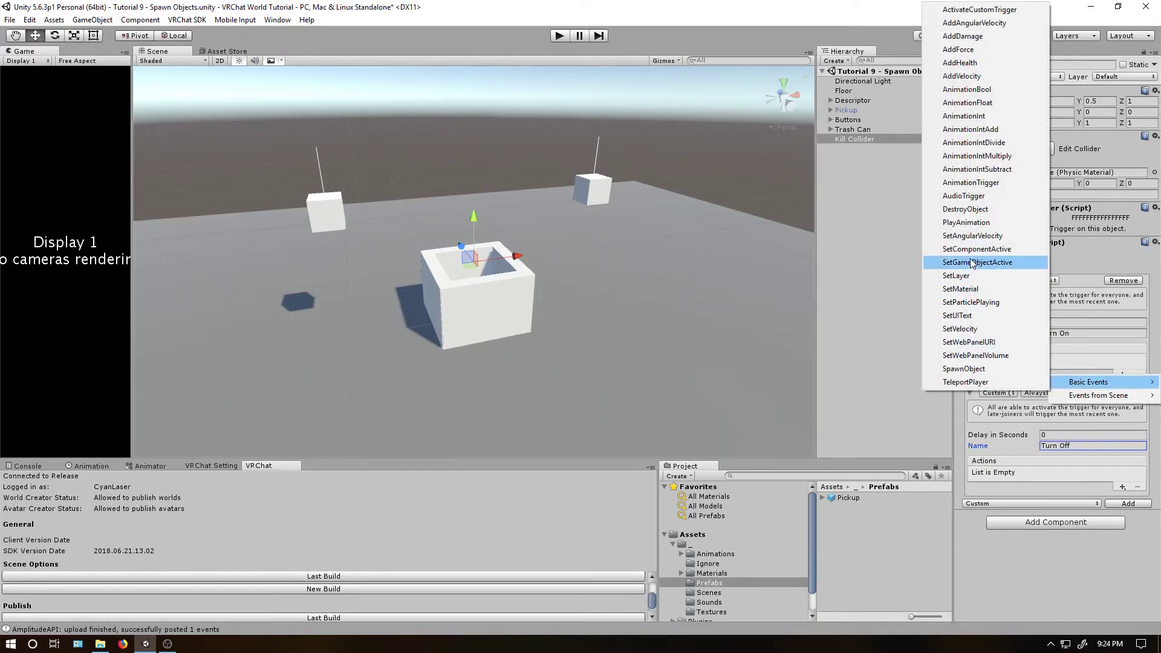
pyautogui.click(1016, 248)
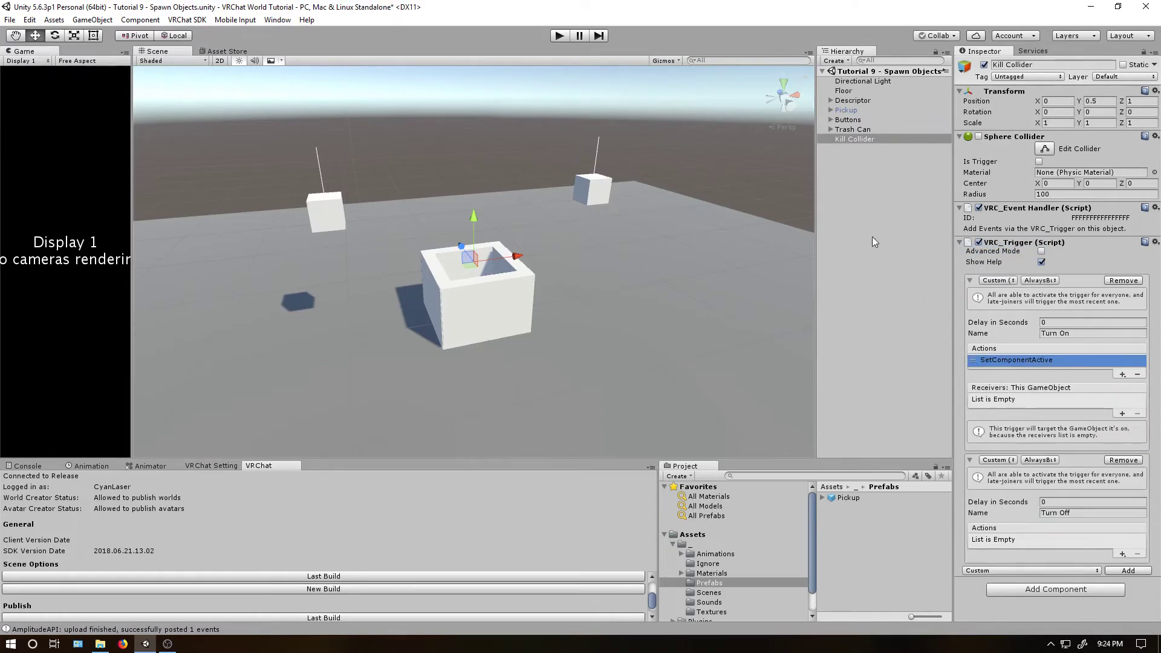
pyautogui.click(1122, 413)
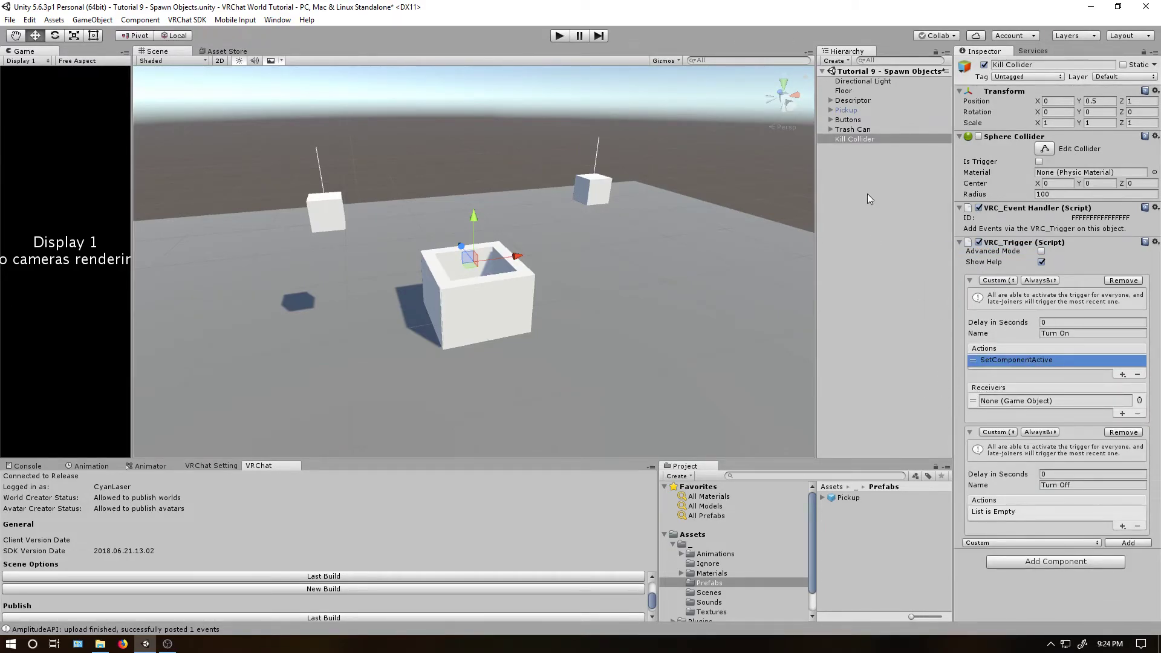
pyautogui.moveTo(861, 139); pyautogui.dragTo(1028, 409)
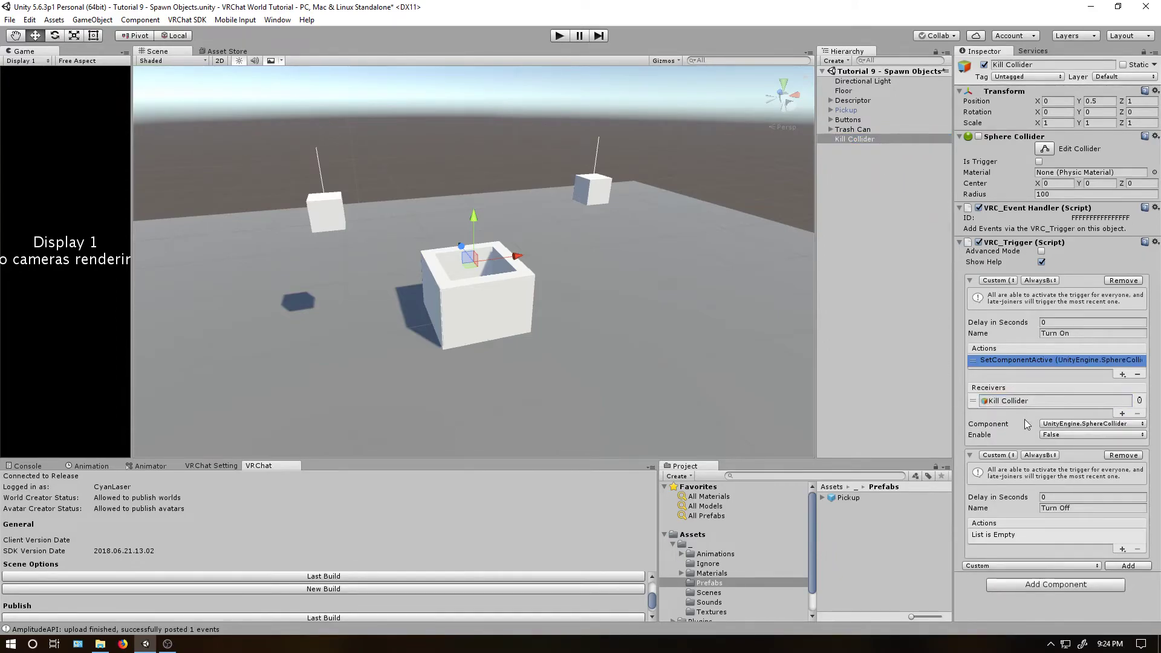
pyautogui.click(1068, 436)
pyautogui.click(1064, 457)
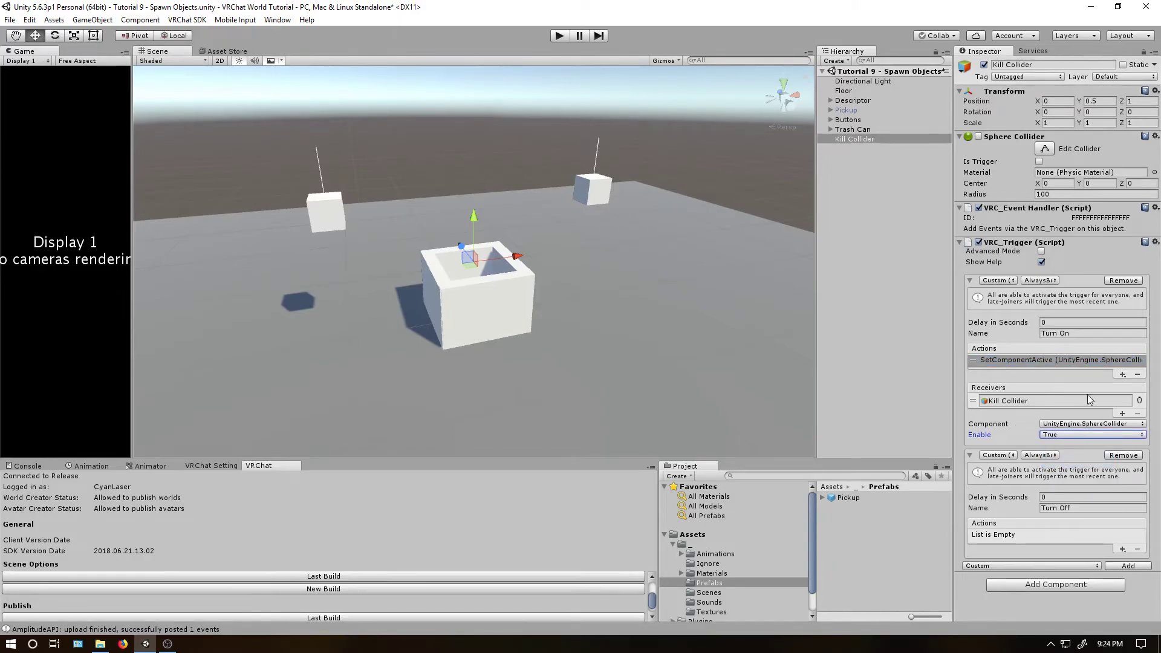
# Give Turn Off a SetComponentActive action targeting Kill Collider
pyautogui.click(1123, 549)
pyautogui.moveTo(1096, 557)
pyautogui.click(989, 425)
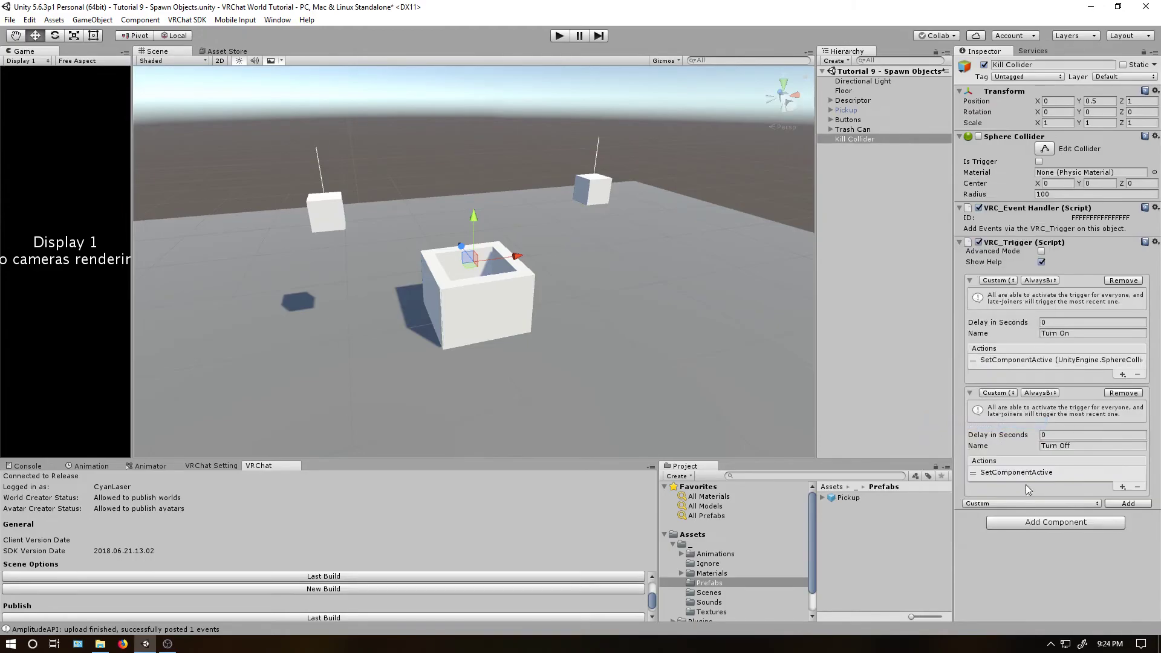
pyautogui.moveTo(855, 140); pyautogui.dragTo(1043, 514)
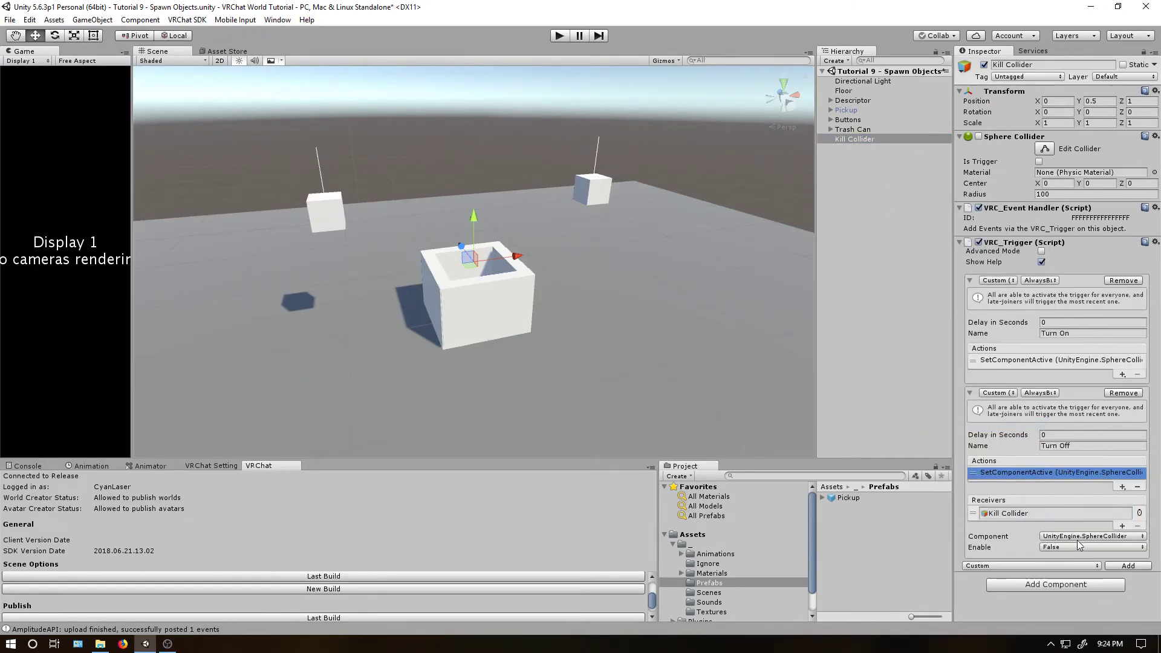
# Enable Advanced Mode and set both the Turn On and Turn Off triggers to Local
pyautogui.click(1042, 251)
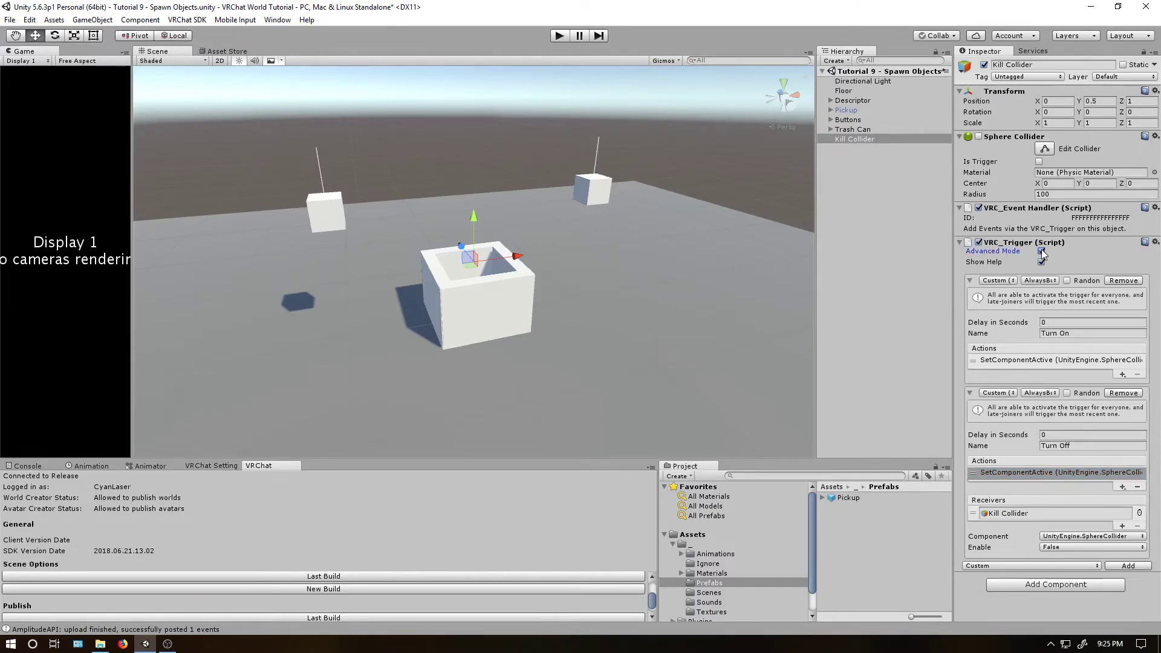
pyautogui.click(1040, 280)
pyautogui.click(1051, 319)
pyautogui.click(1041, 393)
pyautogui.click(1052, 432)
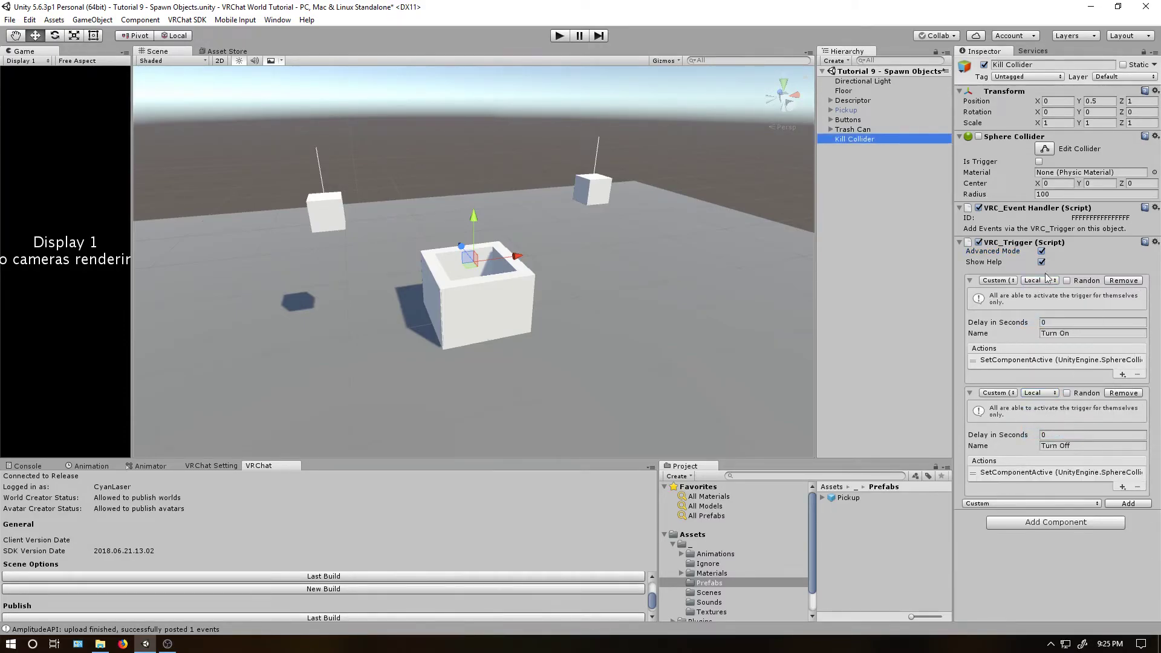
# Add an ActivateCustomTrigger action with Kill Collider as receiver to Turn On, and delay Turn Off by 0.5
pyautogui.click(1121, 376)
pyautogui.moveTo(1102, 384)
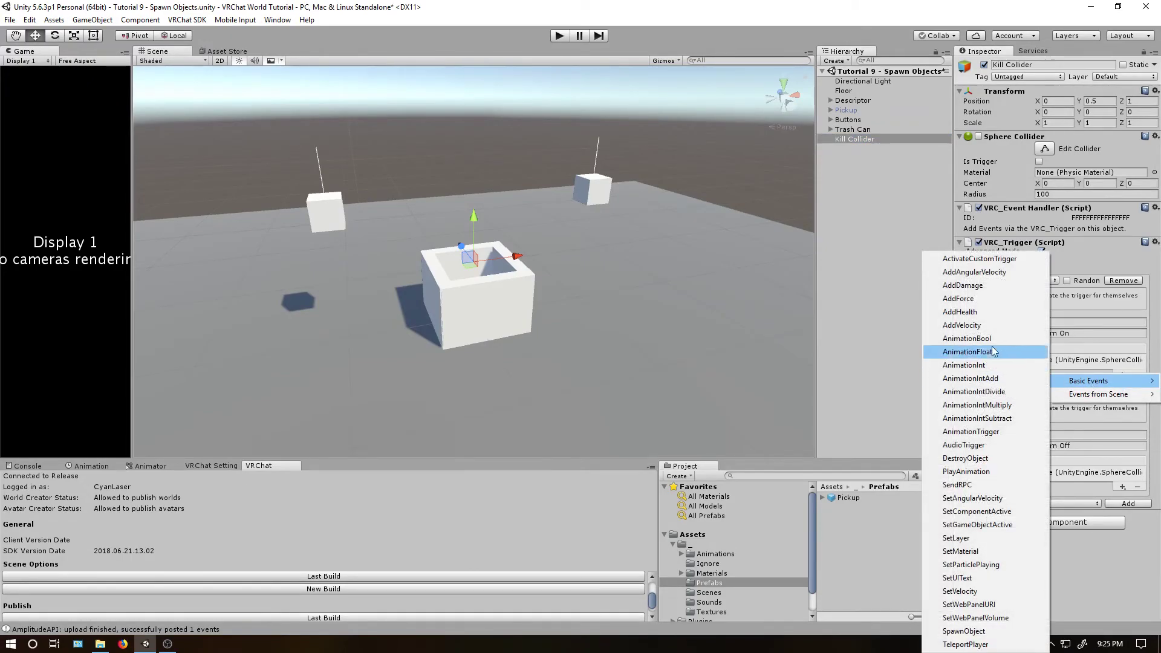
pyautogui.click(982, 260)
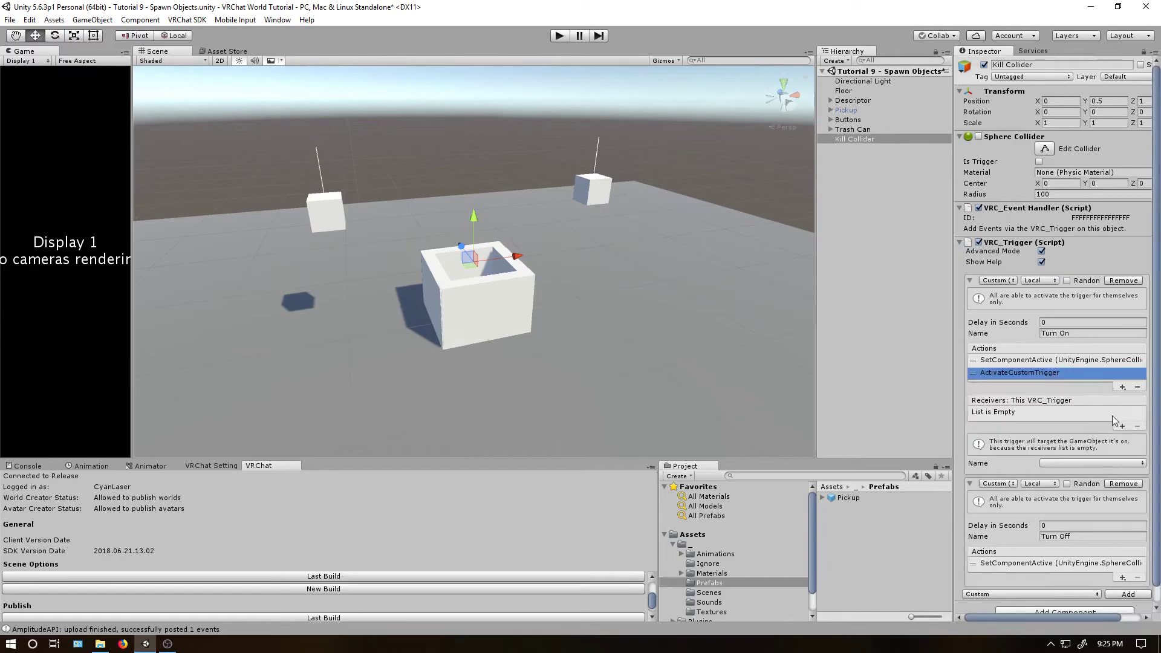
pyautogui.click(1121, 426)
pyautogui.moveTo(858, 140); pyautogui.dragTo(1002, 419)
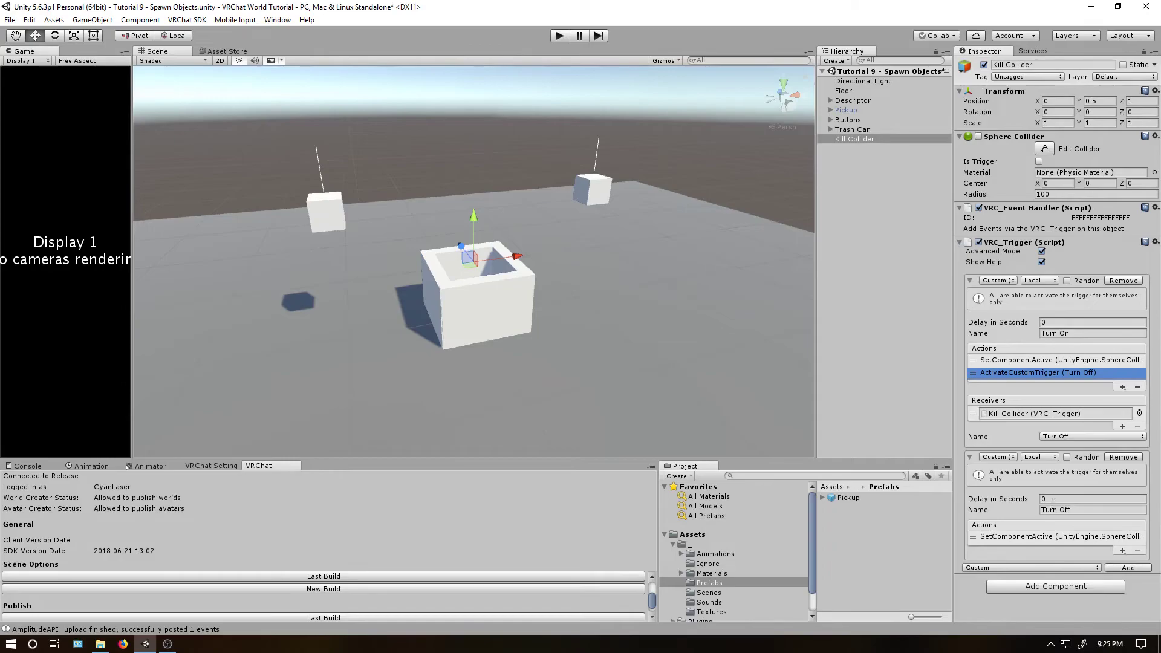
pyautogui.click(1033, 500)
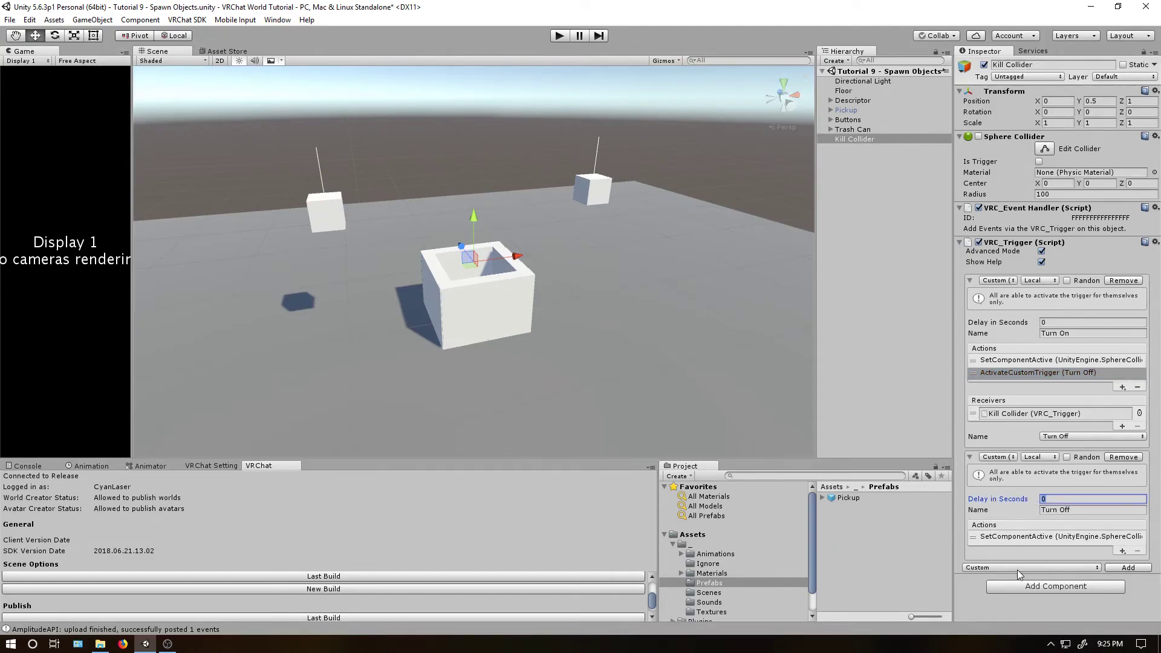
pyautogui.write('0.5')
# Duplicate the spawn Button, move the copy forward one unit, and rename it 'Kill Button'
pyautogui.click(831, 119)
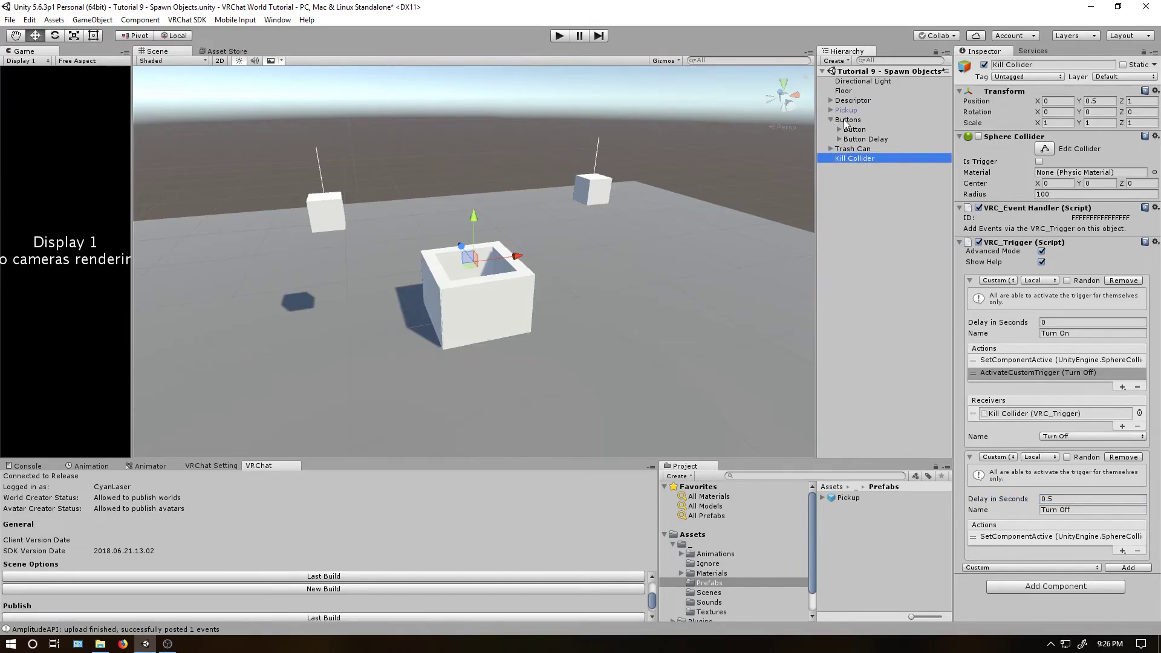
pyautogui.click(855, 131)
pyautogui.hotkey('ctrl', 'd')
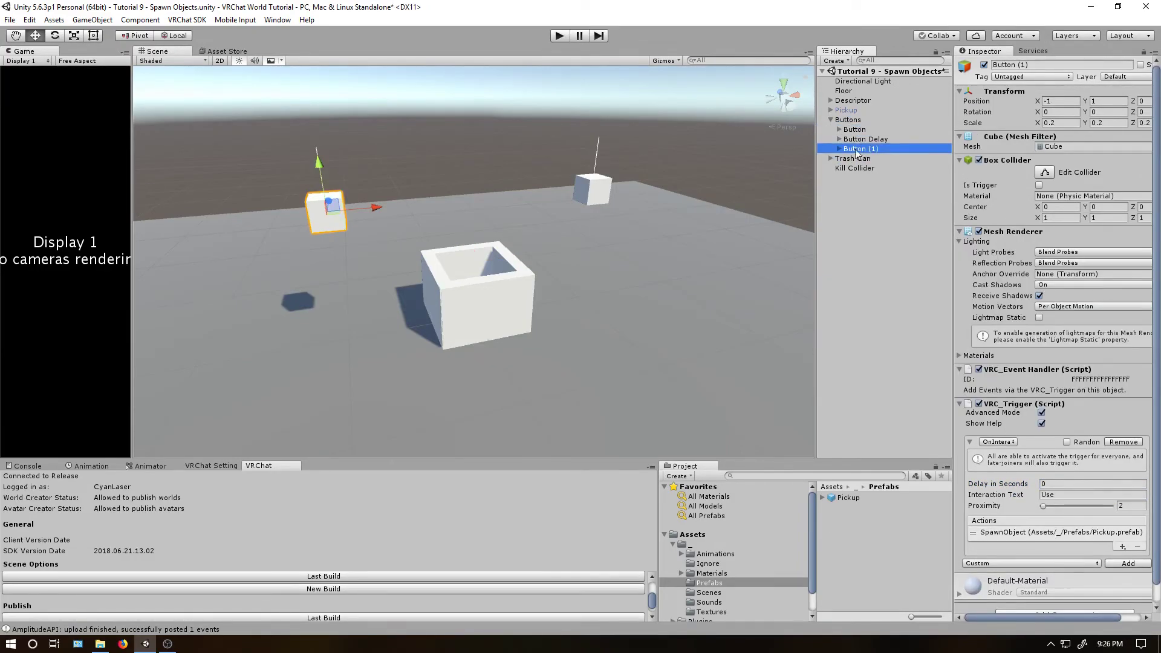
pyautogui.keyDown('ctrl'); pyautogui.moveTo(330, 205); pyautogui.dragTo(333, 228); pyautogui.keyUp('ctrl')
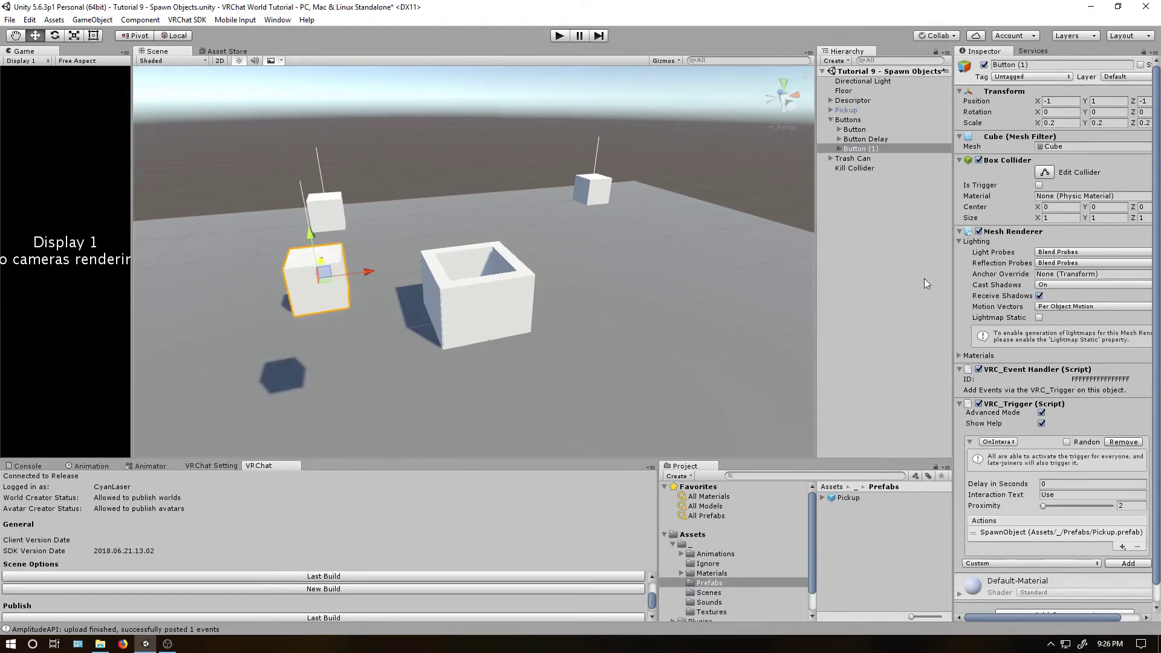
pyautogui.click(853, 150)
pyautogui.click(853, 150)
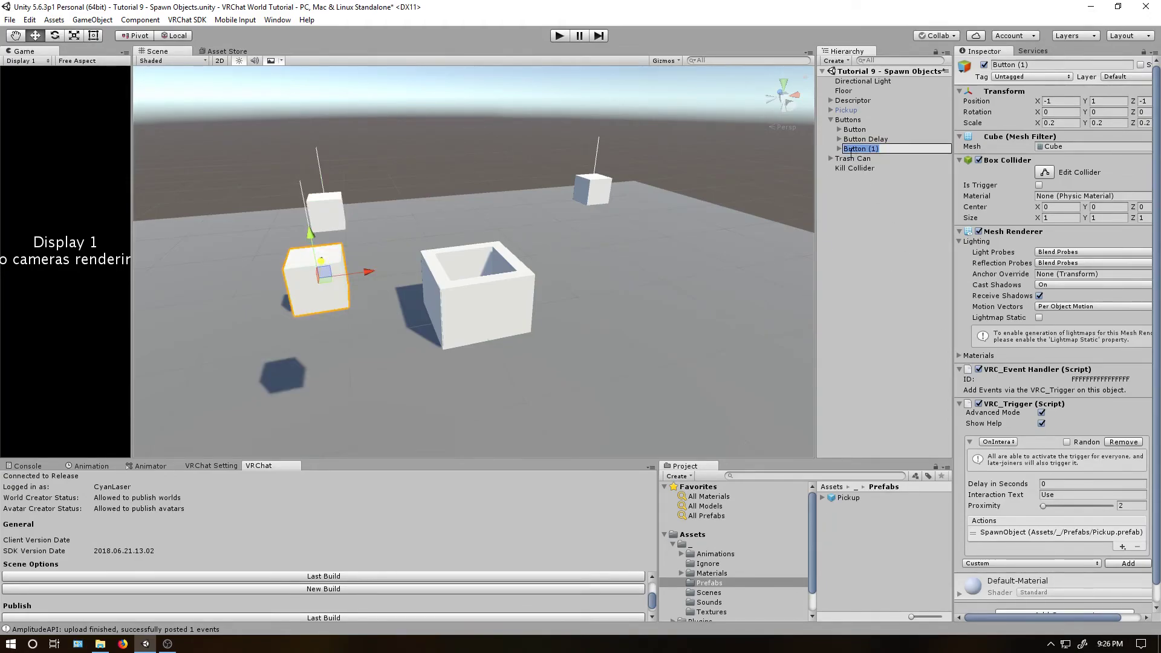
pyautogui.write('Kill Button')
pyautogui.press('Return')
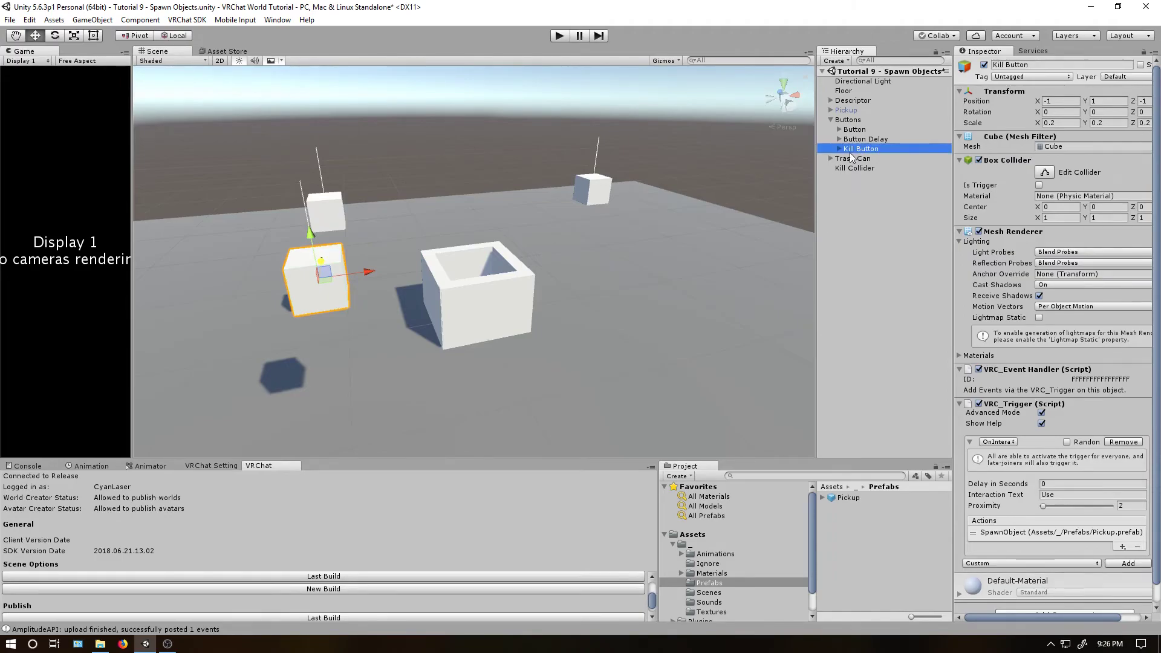
# Remove the SpawnObject action and set the broadcast type to AlwaysUnbuffered
pyautogui.click(1028, 534)
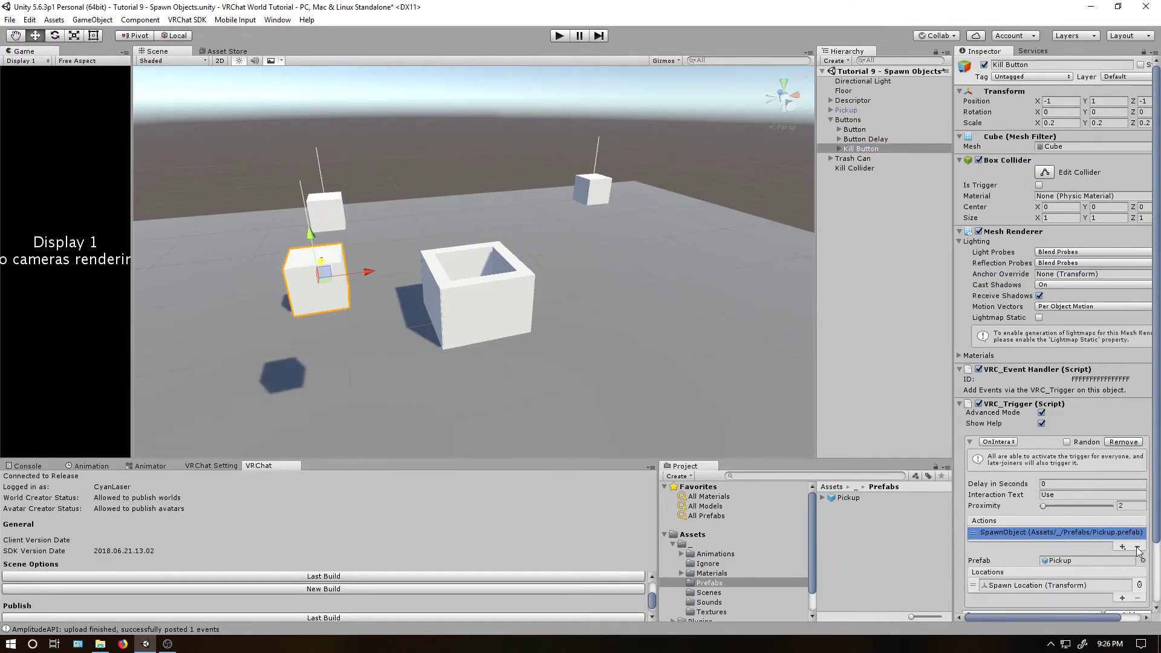
pyautogui.click(1138, 546)
pyautogui.click(1042, 443)
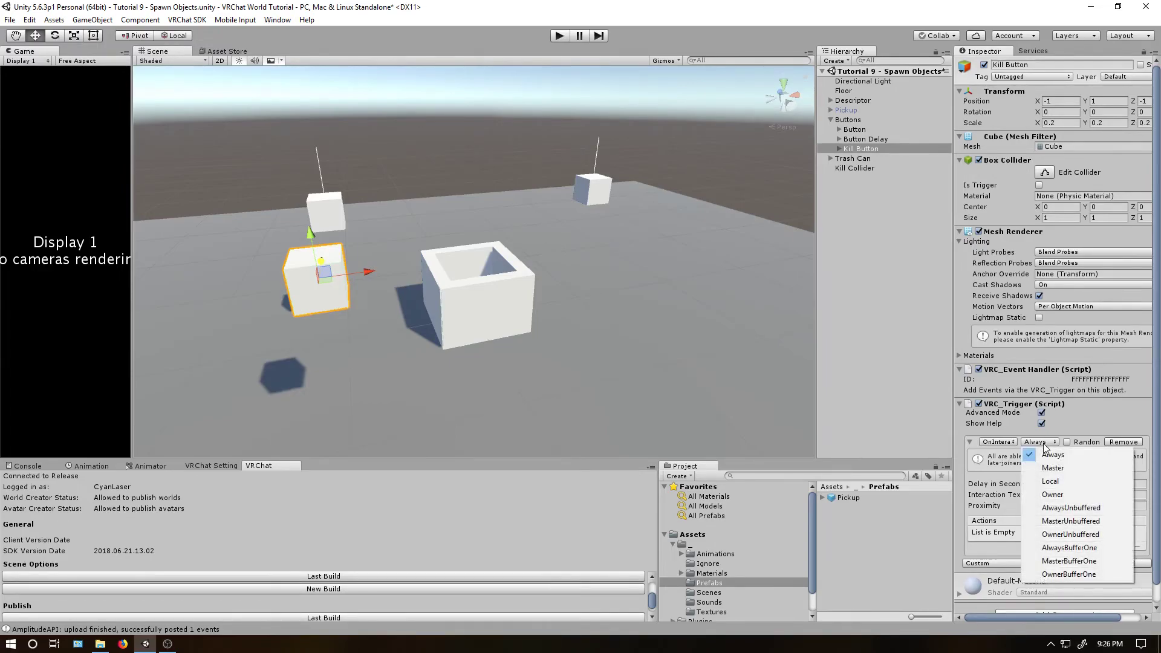
pyautogui.click(1052, 508)
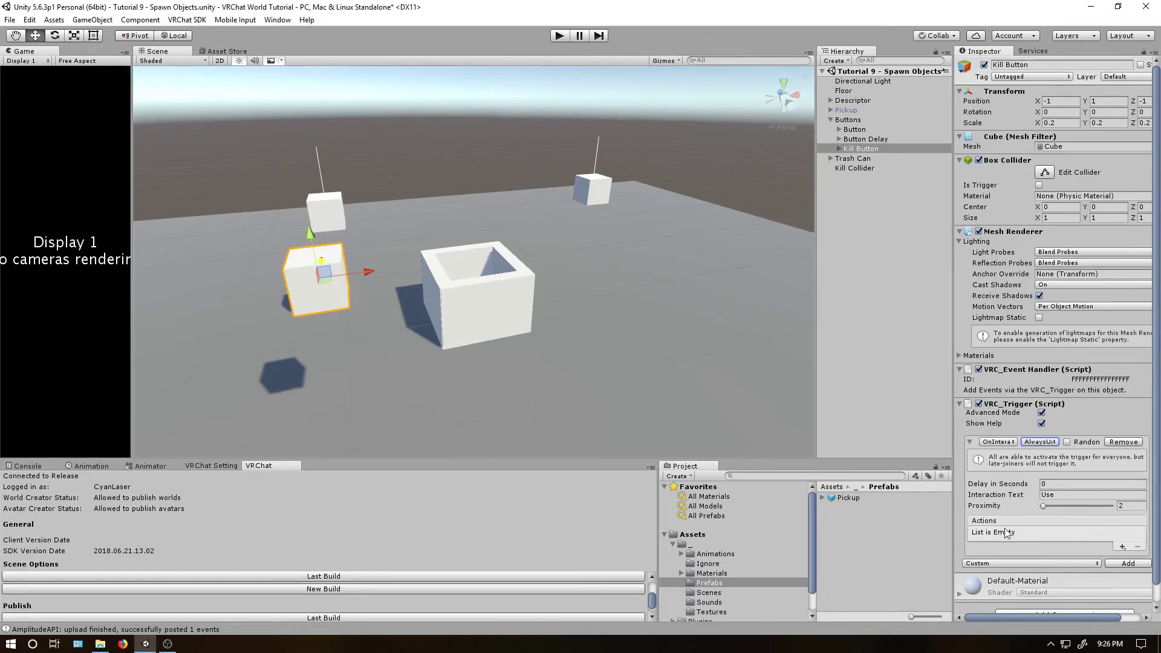
# Add an ActivateCustomTrigger action targeting Kill Collider's Turn On trigger
pyautogui.click(1127, 562)
pyautogui.moveTo(1089, 555)
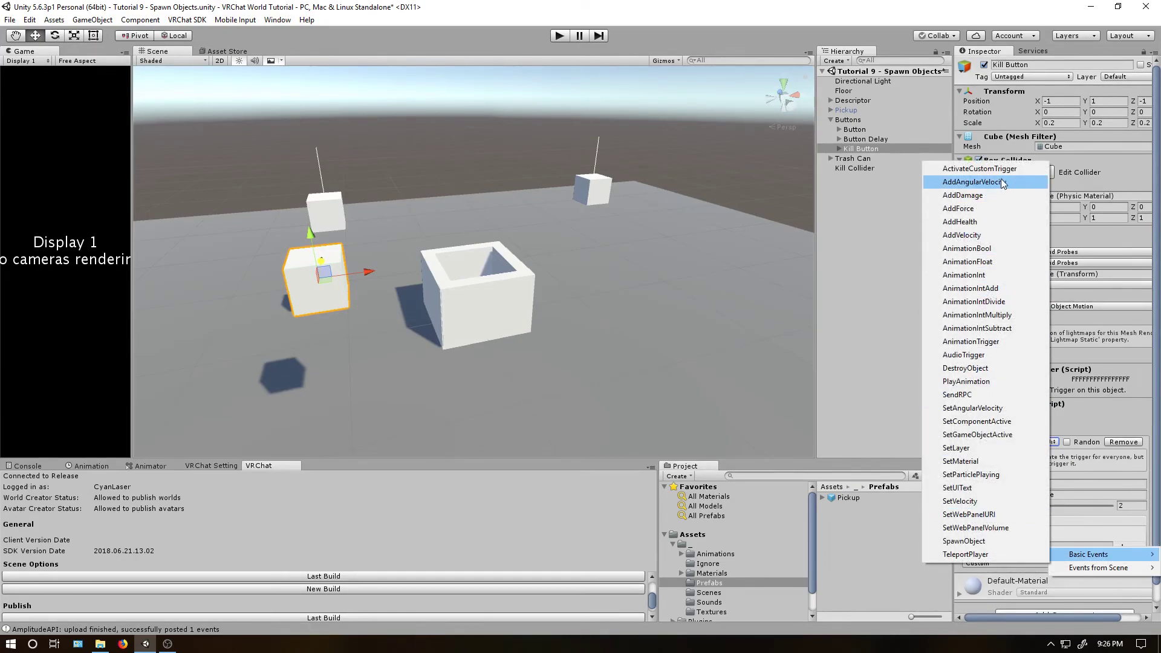
pyautogui.click(992, 170)
pyautogui.click(1022, 533)
pyautogui.scroll(-3, 1028, 532)
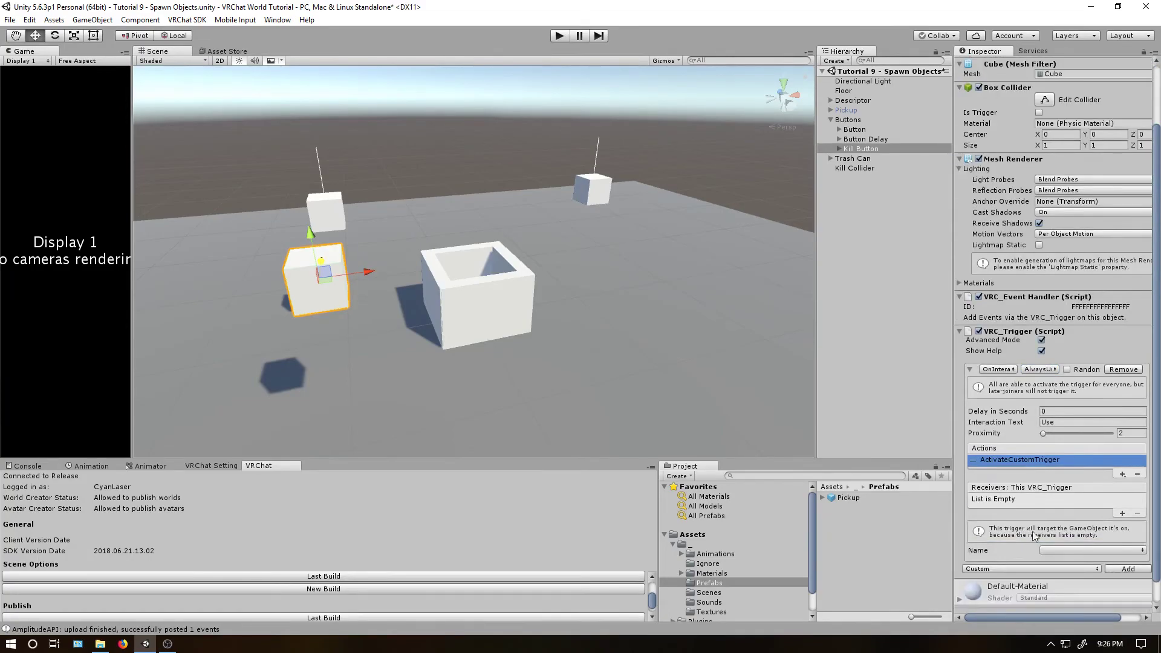
pyautogui.click(1122, 515)
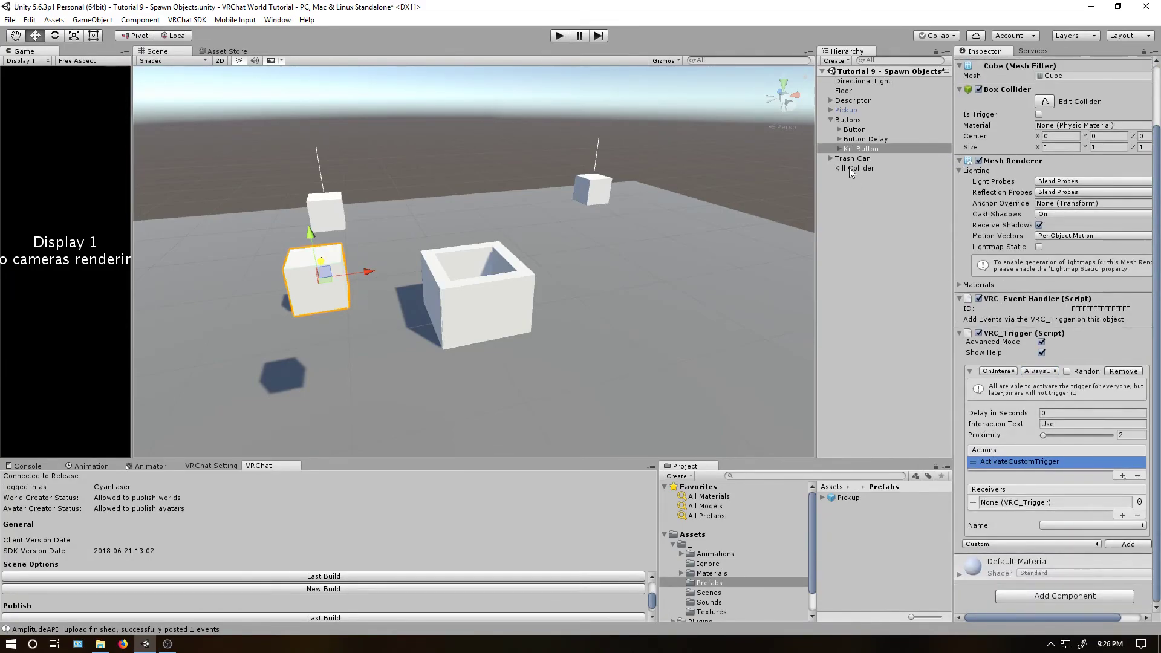
pyautogui.moveTo(854, 168); pyautogui.dragTo(1022, 507)
pyautogui.click(1064, 525)
pyautogui.click(1068, 540)
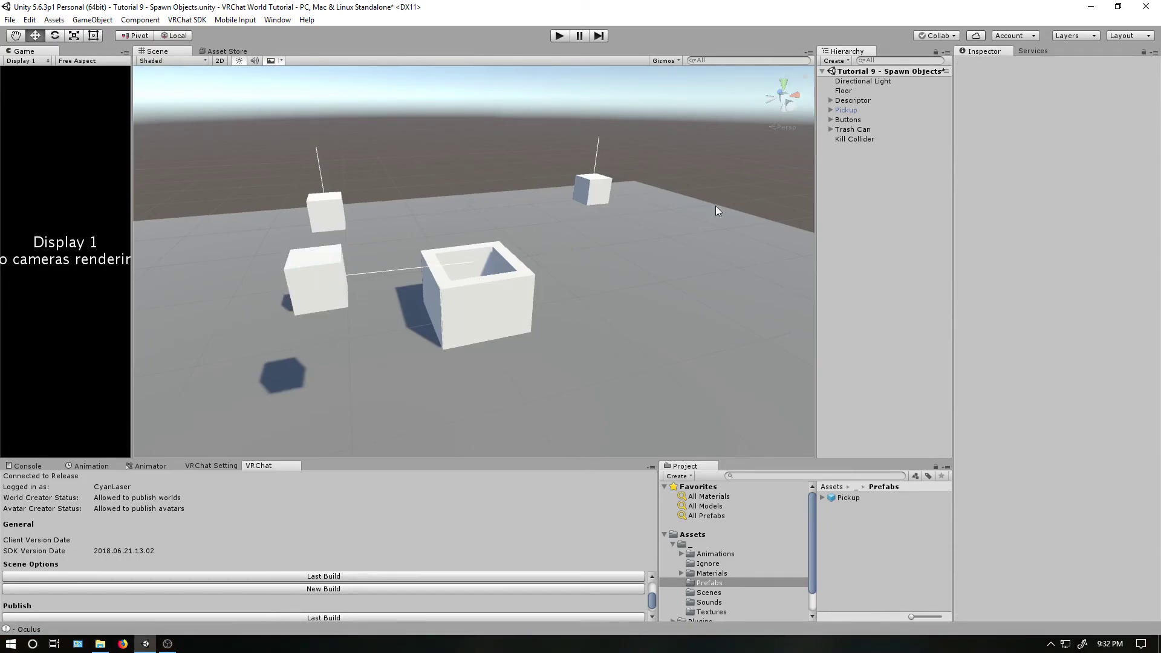
# Tick Is Trigger on Kill Collider's Sphere Collider and set its layer to PickupNoEnvironment
pyautogui.click(855, 140)
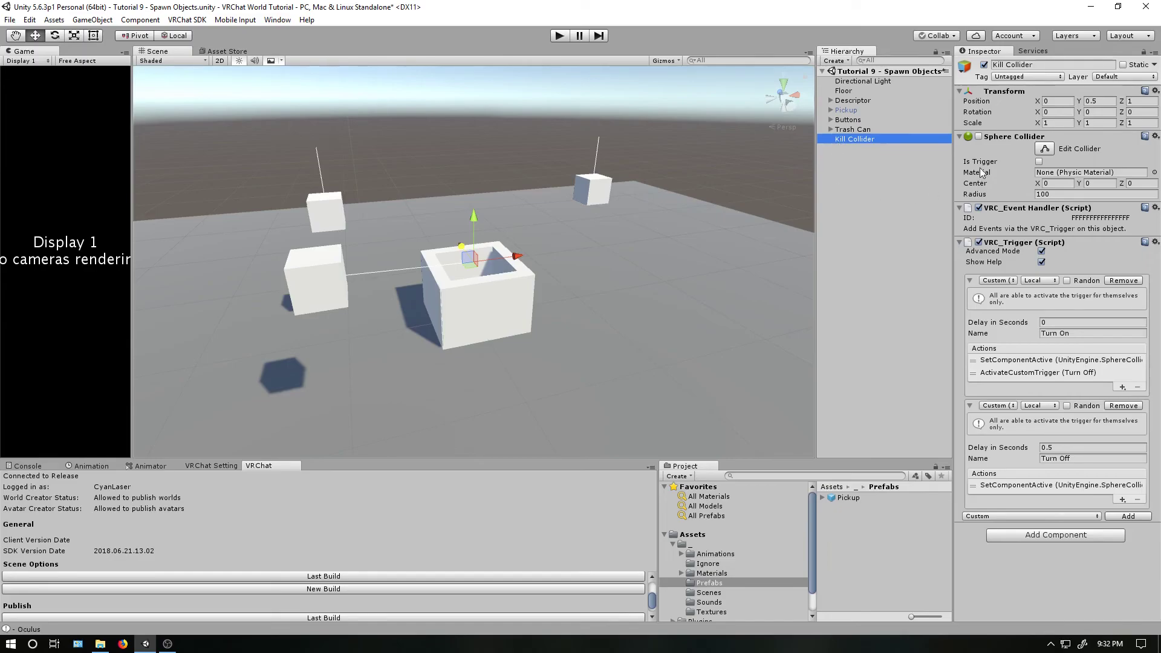
pyautogui.click(1040, 162)
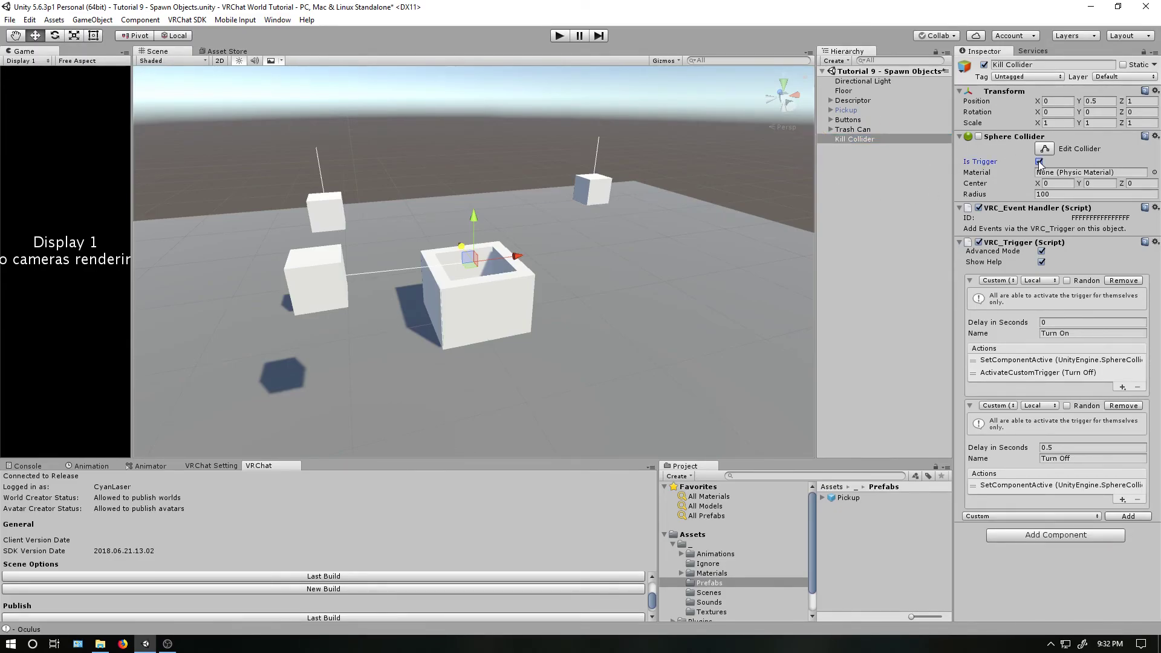
pyautogui.click(1118, 76)
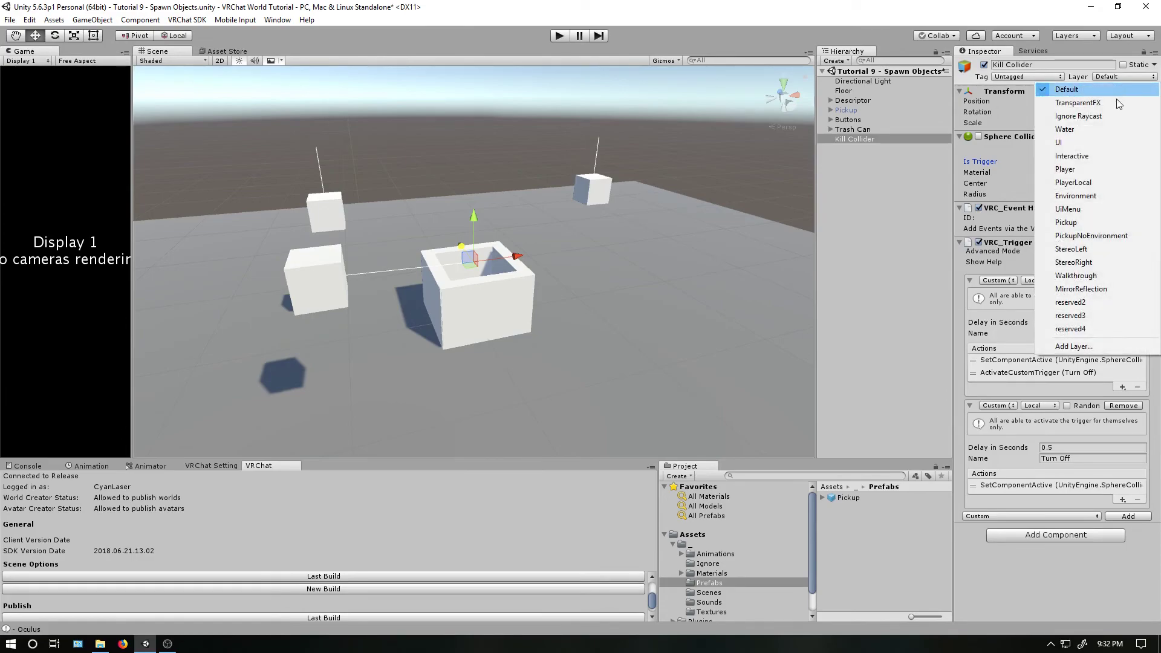
pyautogui.click(1086, 235)
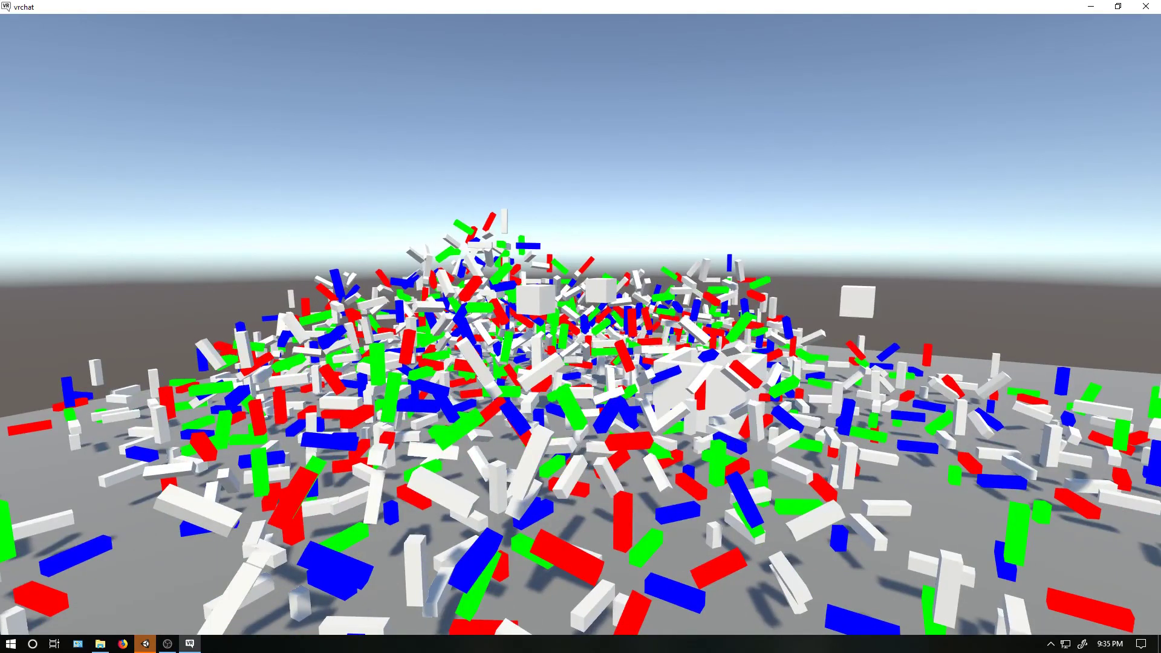
# Walk through the block pile to the Kill Button, use it, and look over the cleared world
pyautogui.press('w')
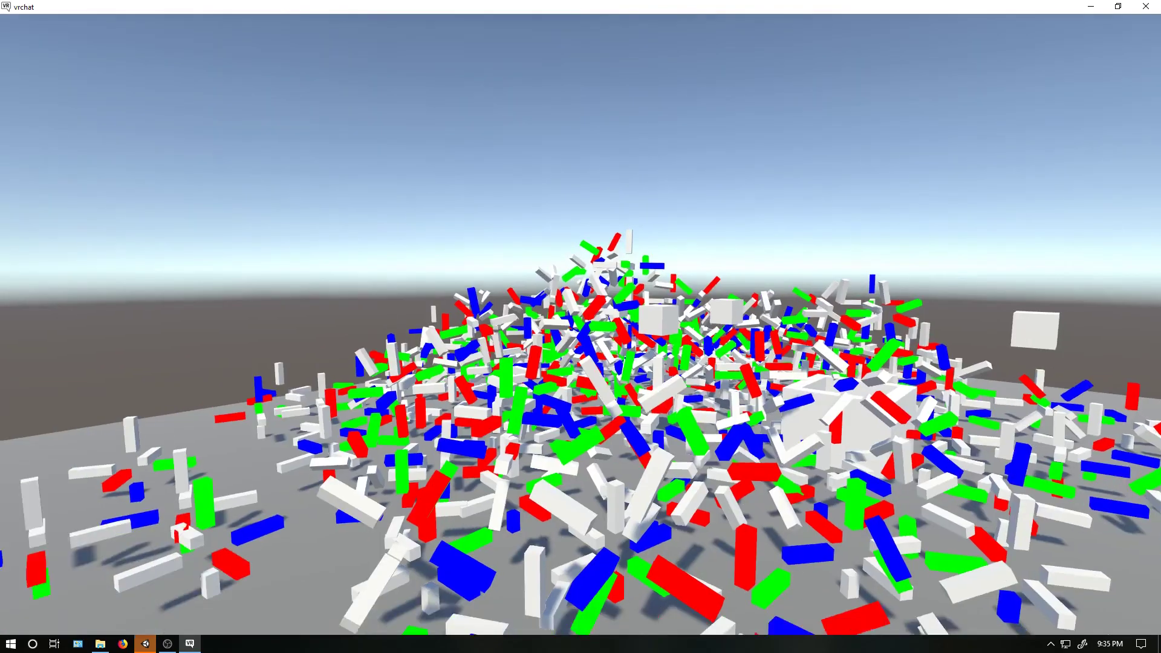
pyautogui.press('w')
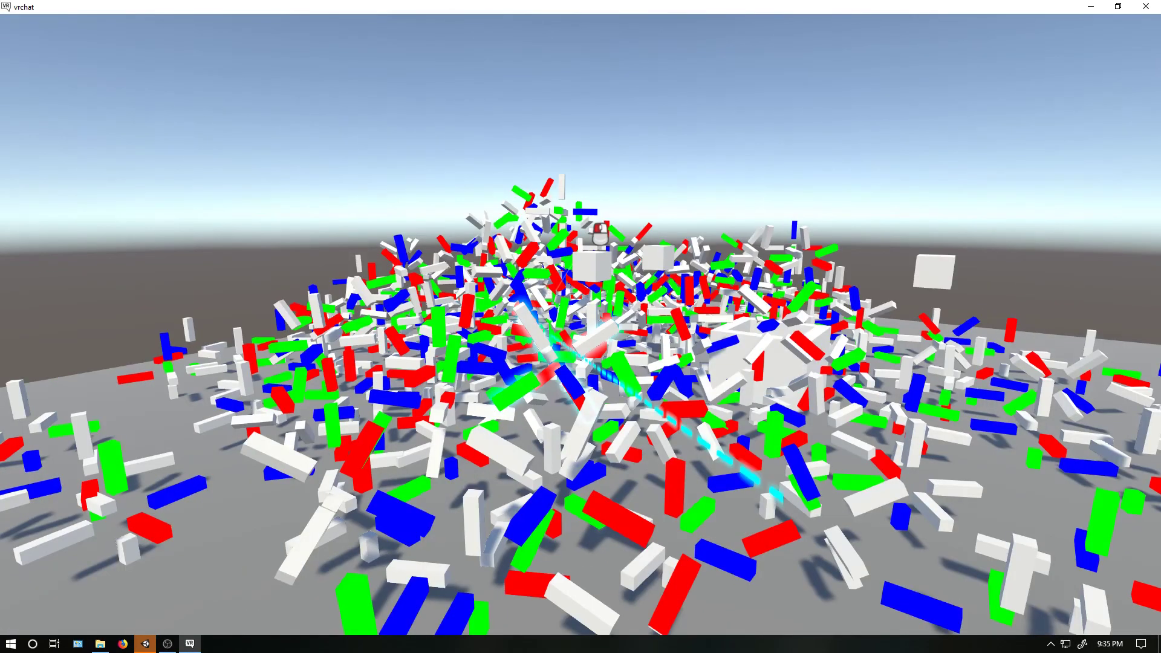
pyautogui.press('w')
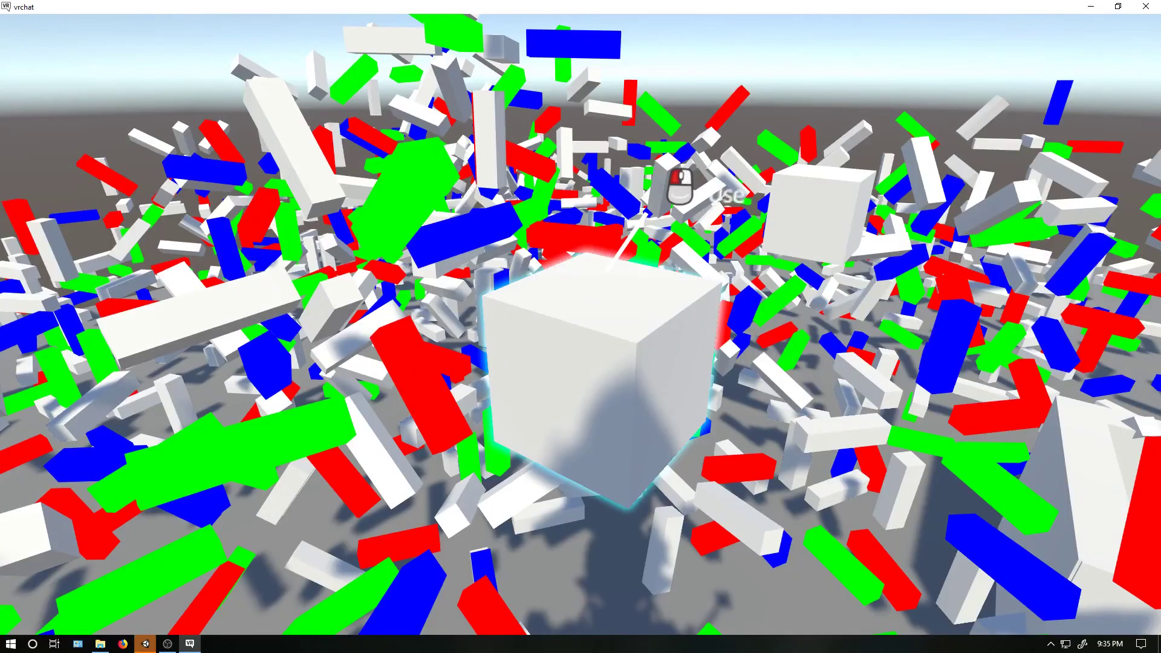
pyautogui.click(581, 326)
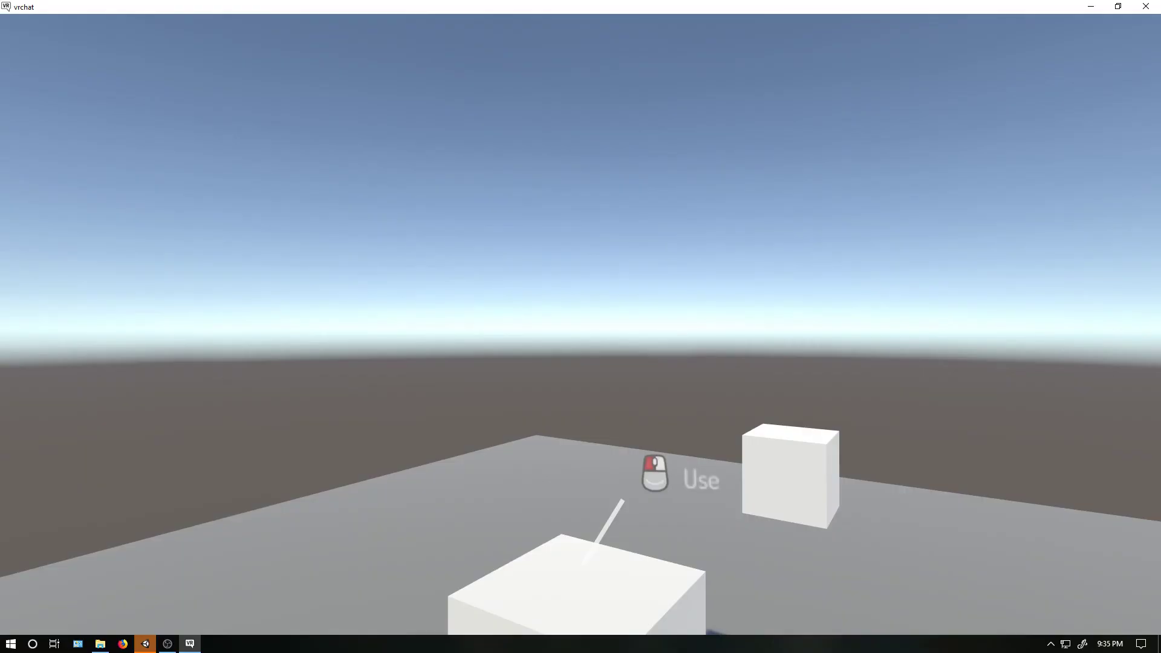
pyautogui.press('w')
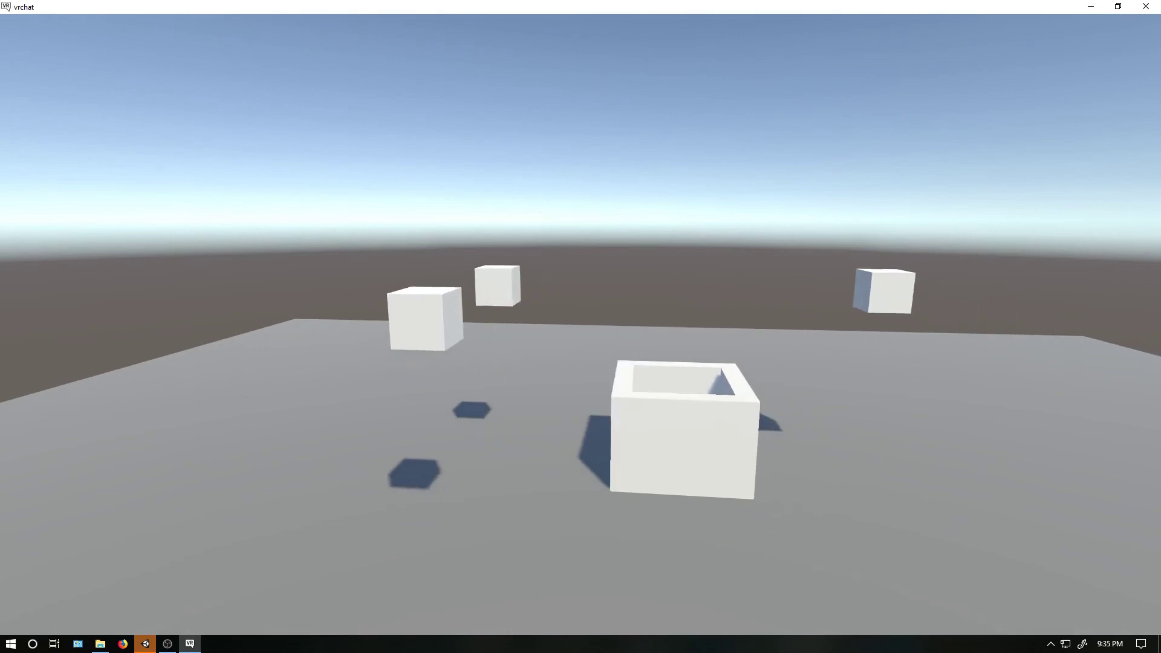
pyautogui.press('s')
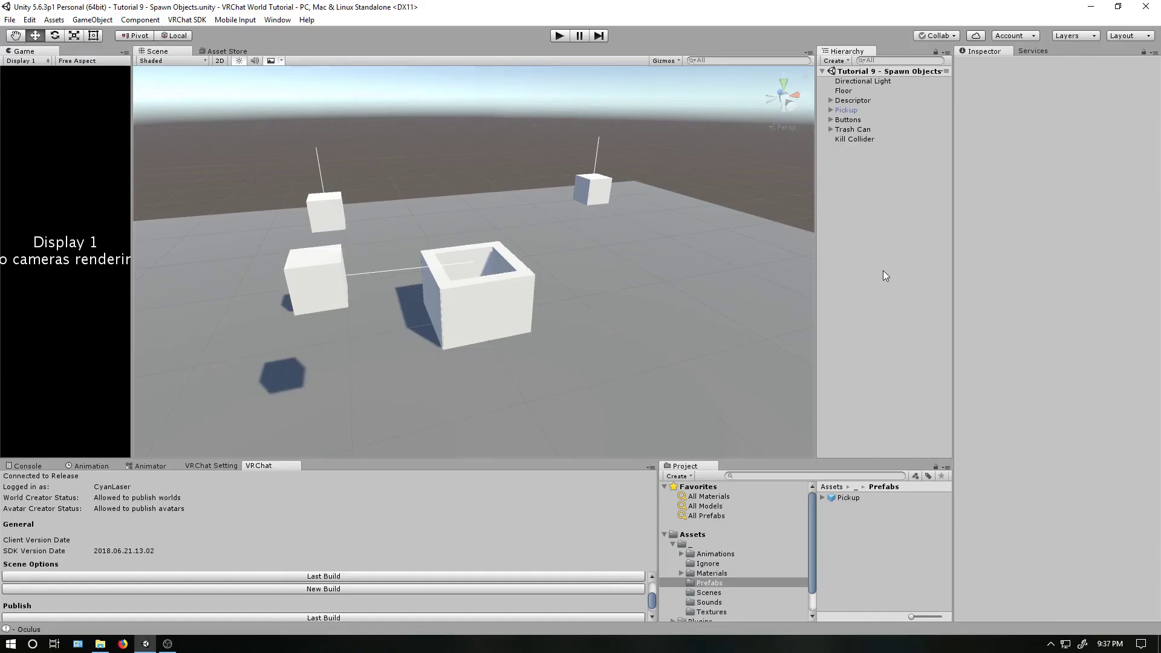